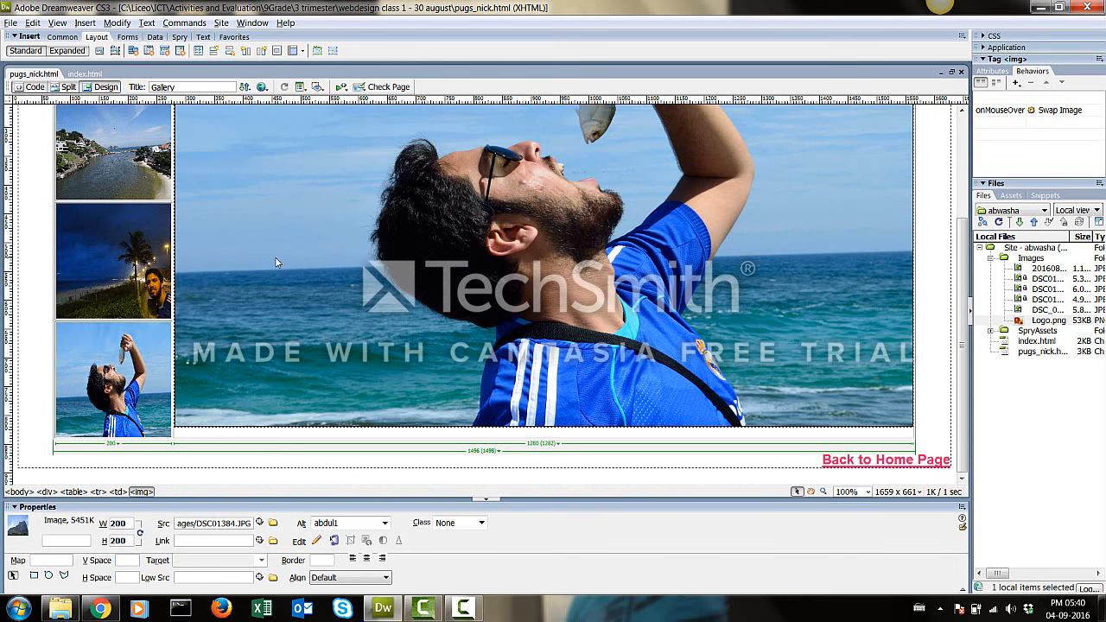
Delete the "Back to Home Page" link below the gallery table in pugs_nick.html.
scroll(276, 262, "up", 3)
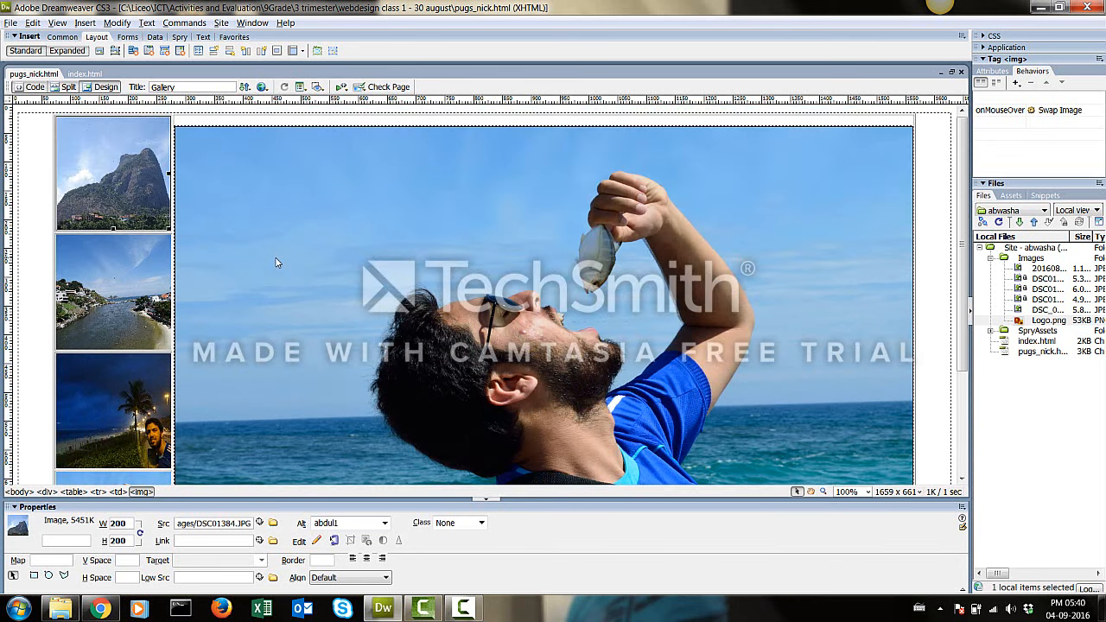
scroll(276, 262, "down", 3)
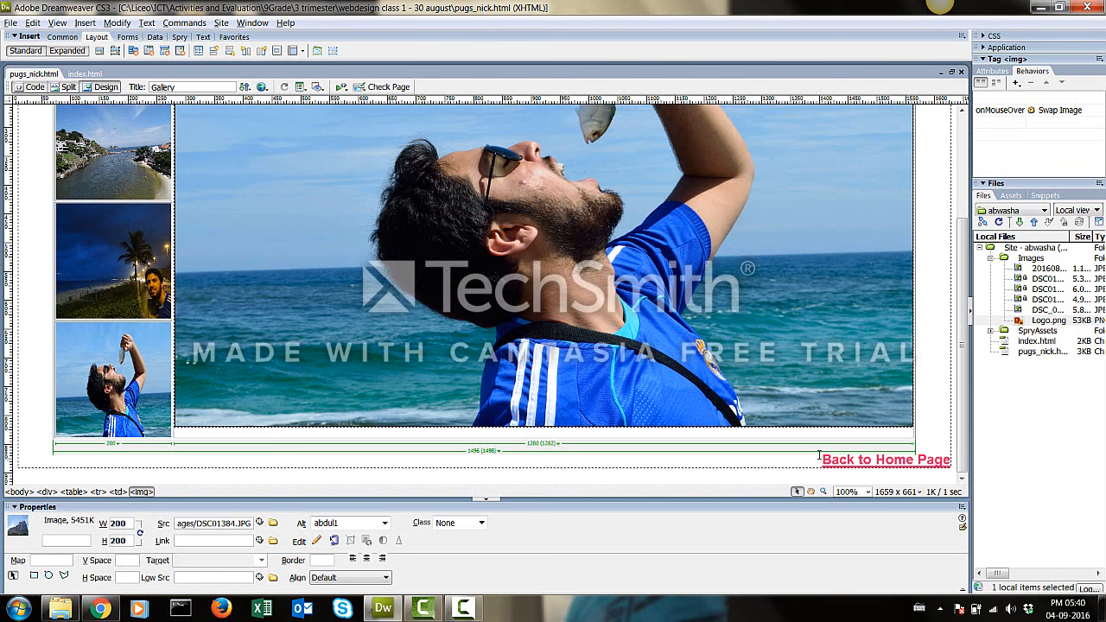
left_click_drag(822, 460, 954, 465)
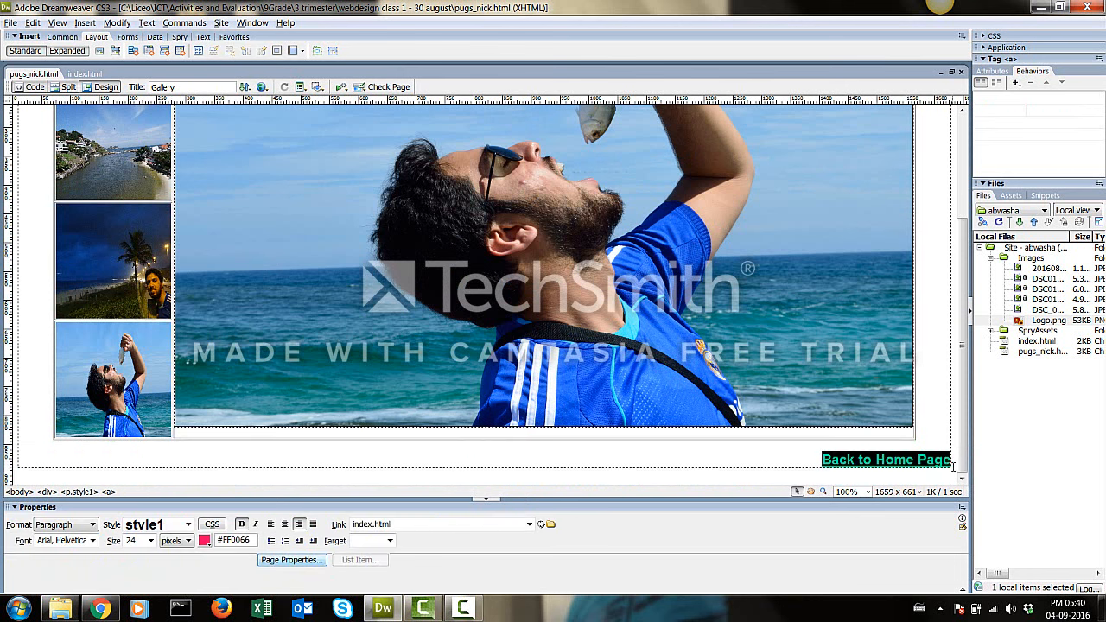
key("Delete")
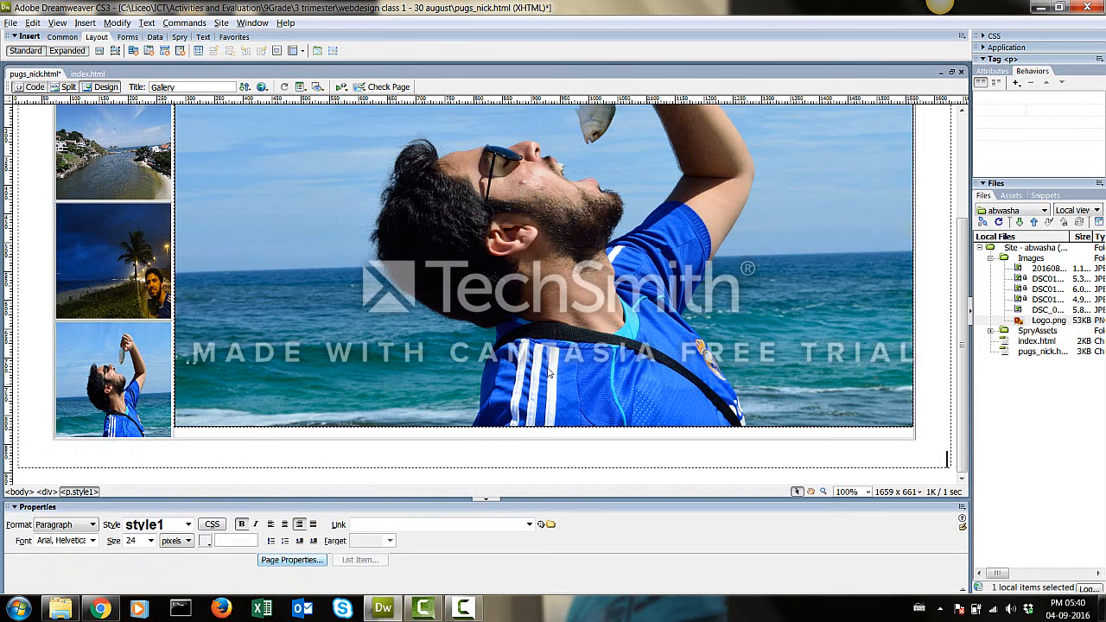
Check the behaviors attached to each of the four gallery thumbnails and save the page.
scroll(270, 456, "up", 3)
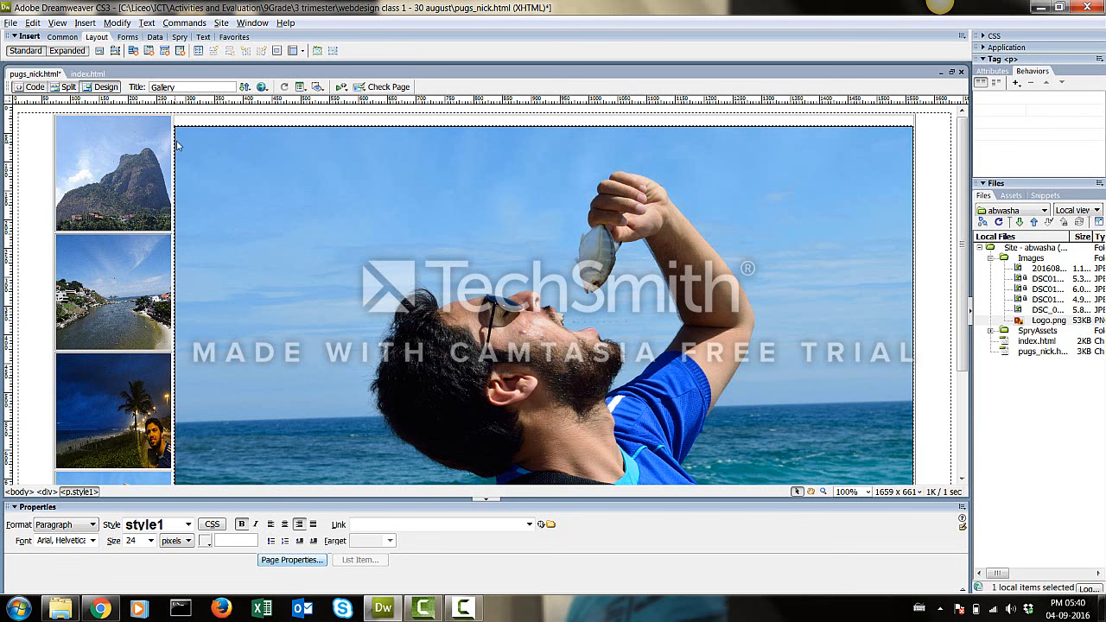
left_click(155, 178)
left_click(141, 249)
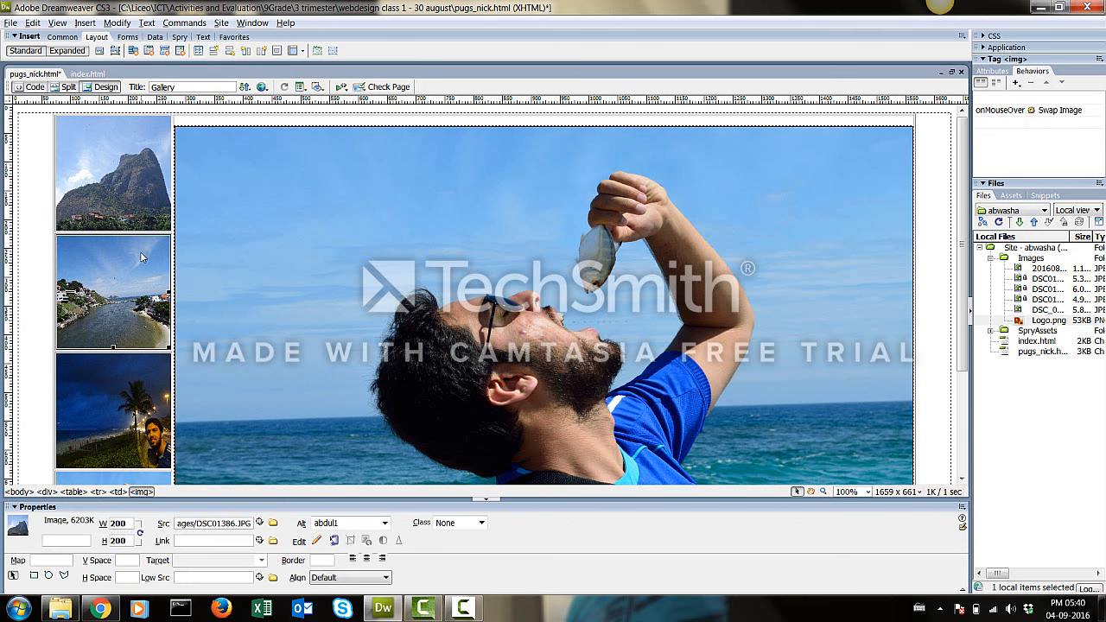
left_click(123, 371)
scroll(122, 371, "down", 3)
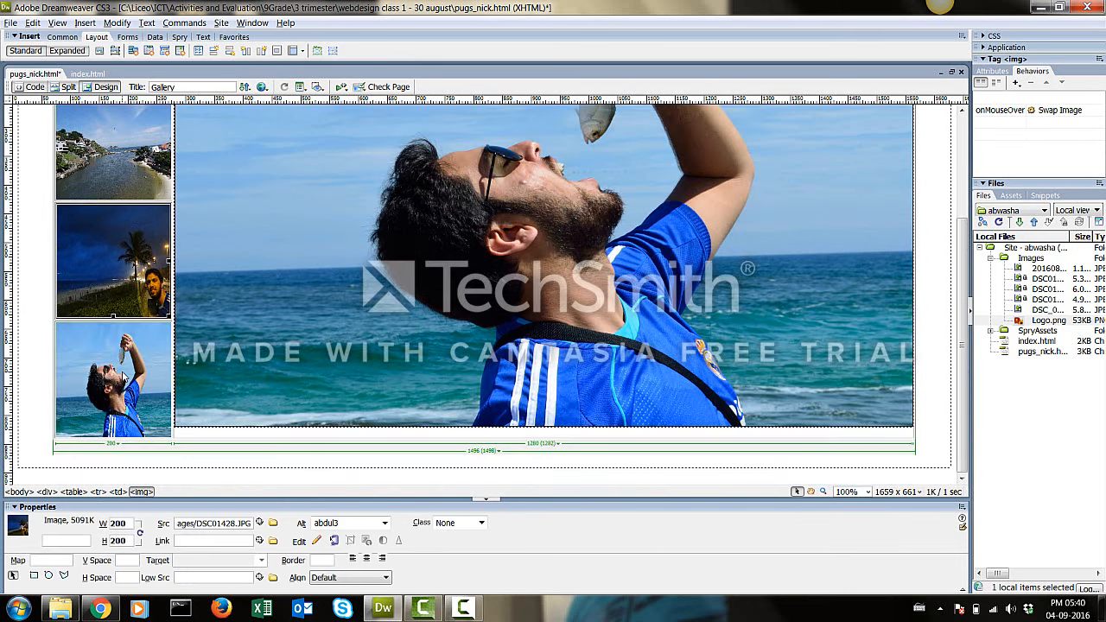
left_click(122, 371)
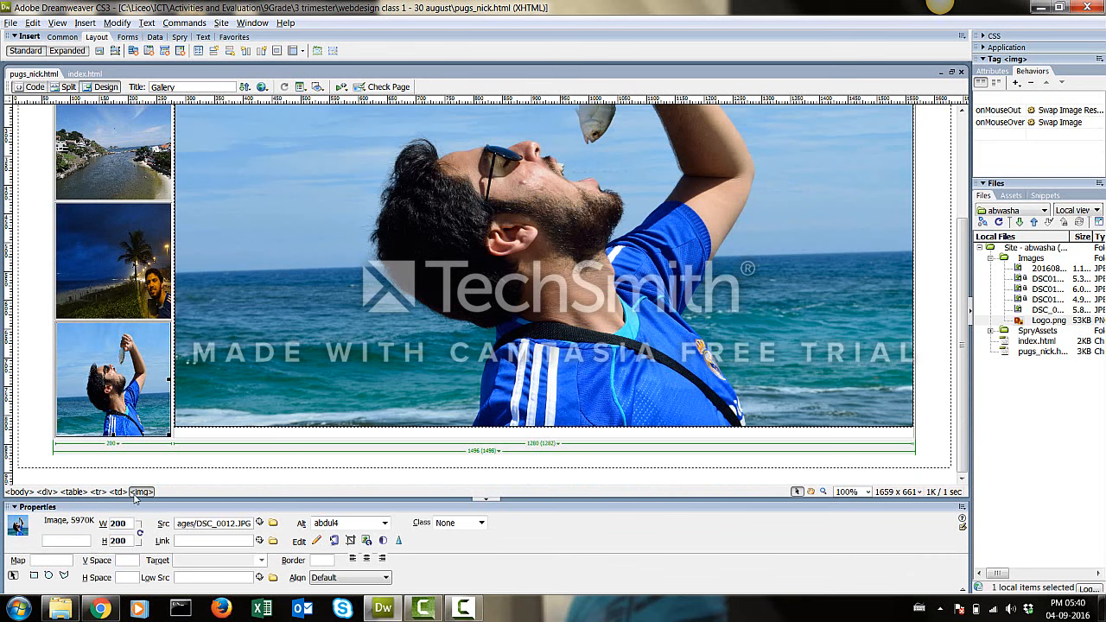
Switch to Chrome, reload the gallery page and test the image swap on each of the four thumbnails.
left_click(100, 608)
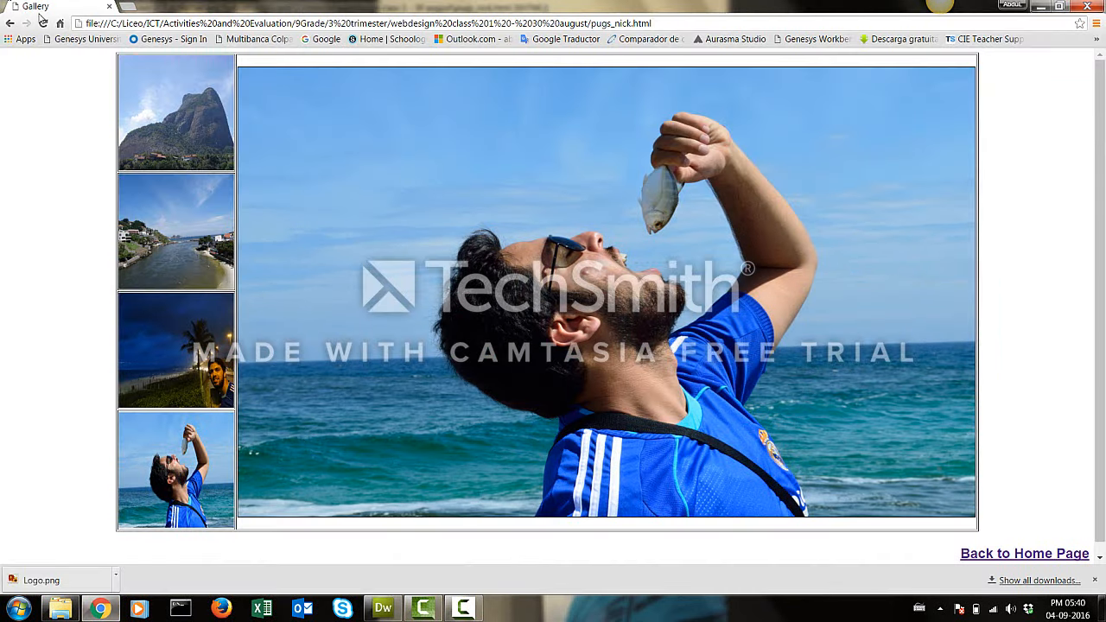
left_click(44, 23)
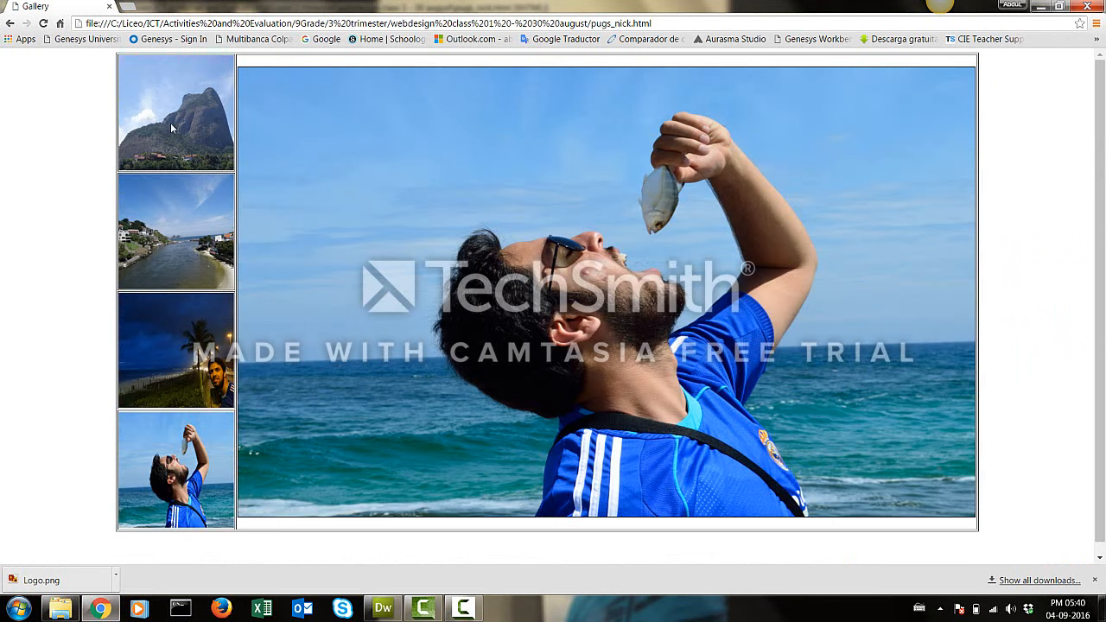
left_click(173, 126)
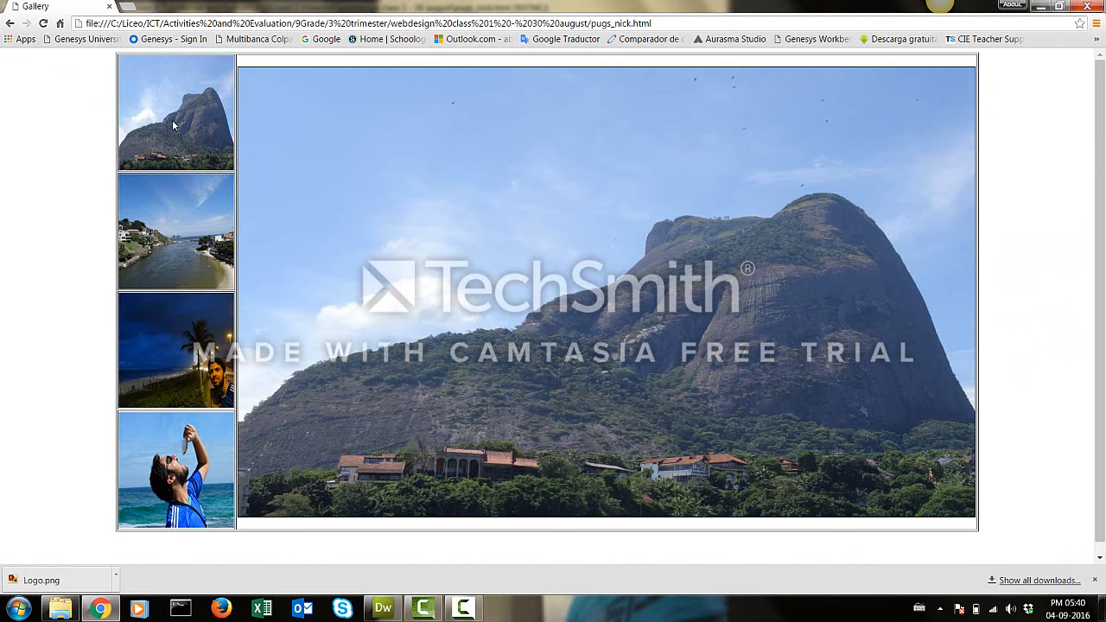
left_click(188, 216)
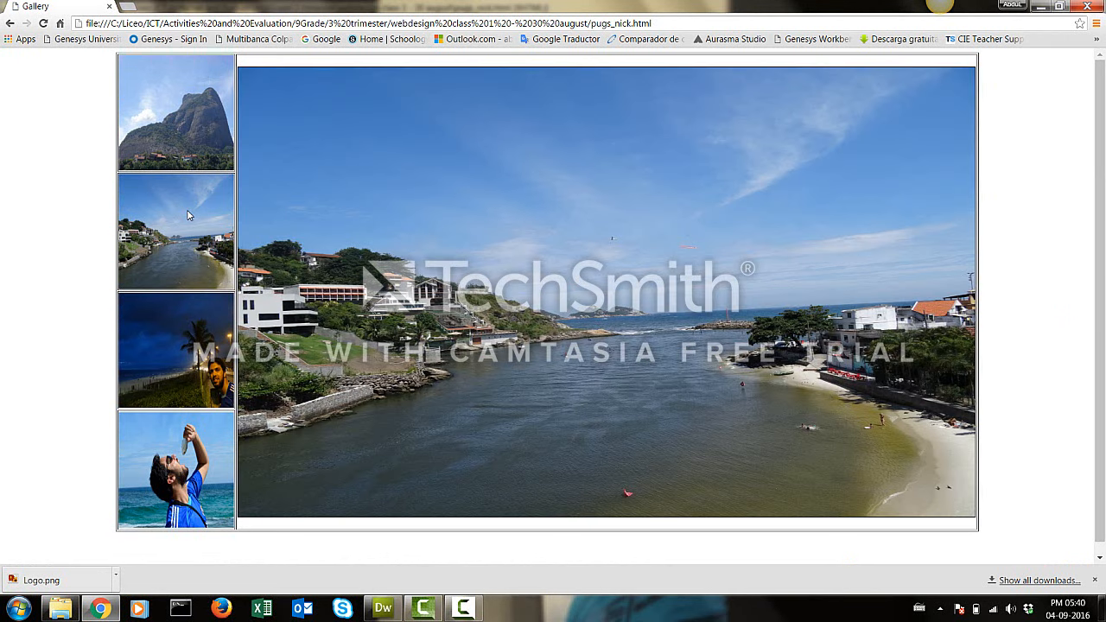
left_click(173, 327)
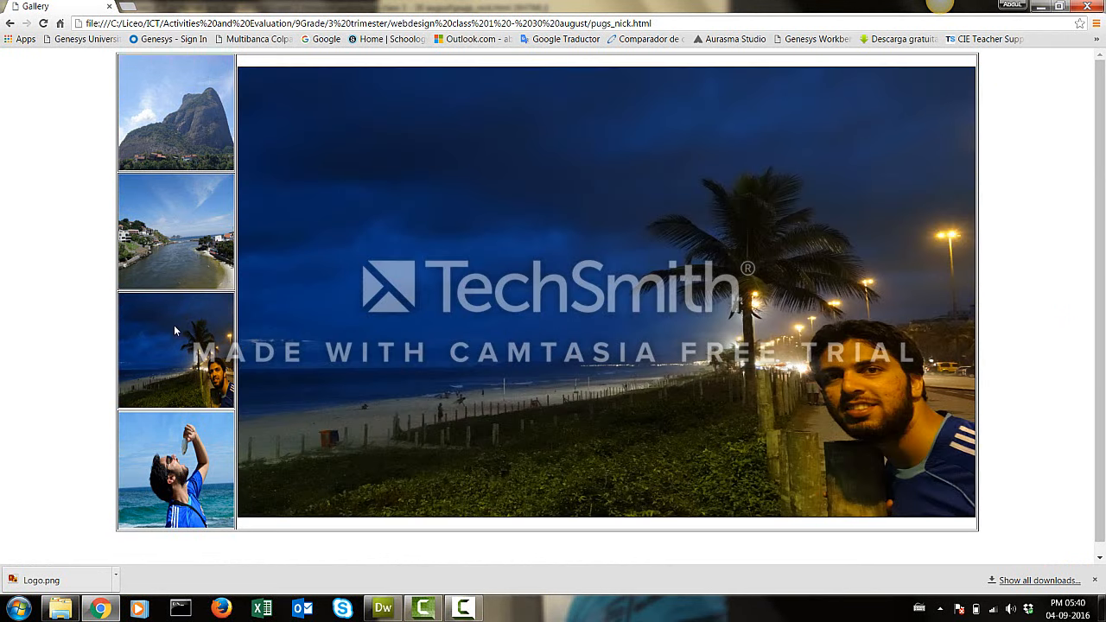
left_click(169, 447)
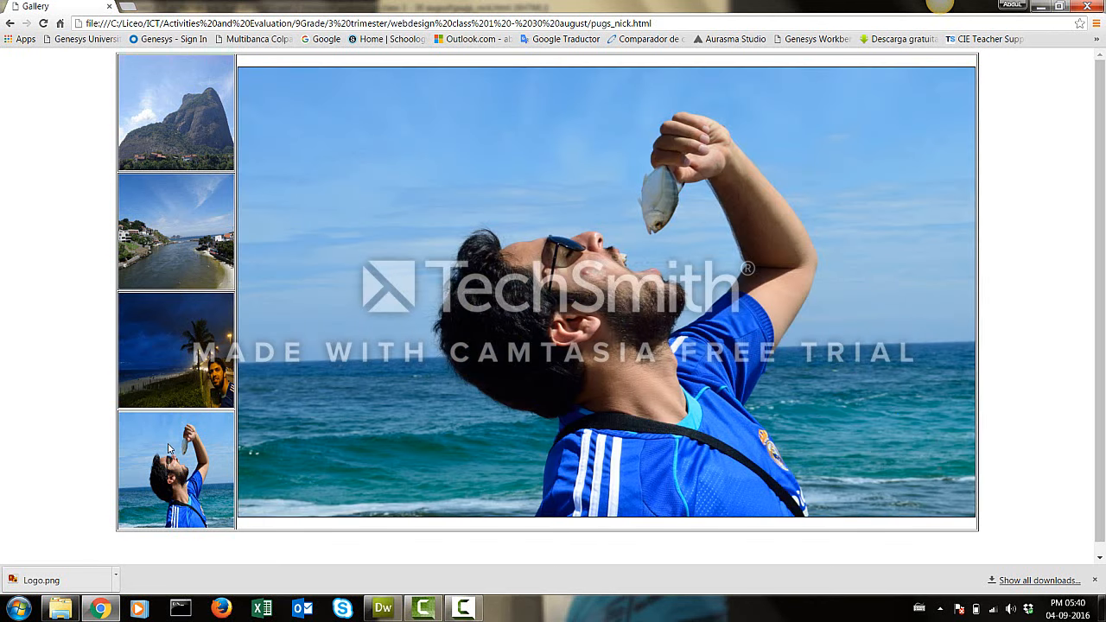
left_click(192, 122)
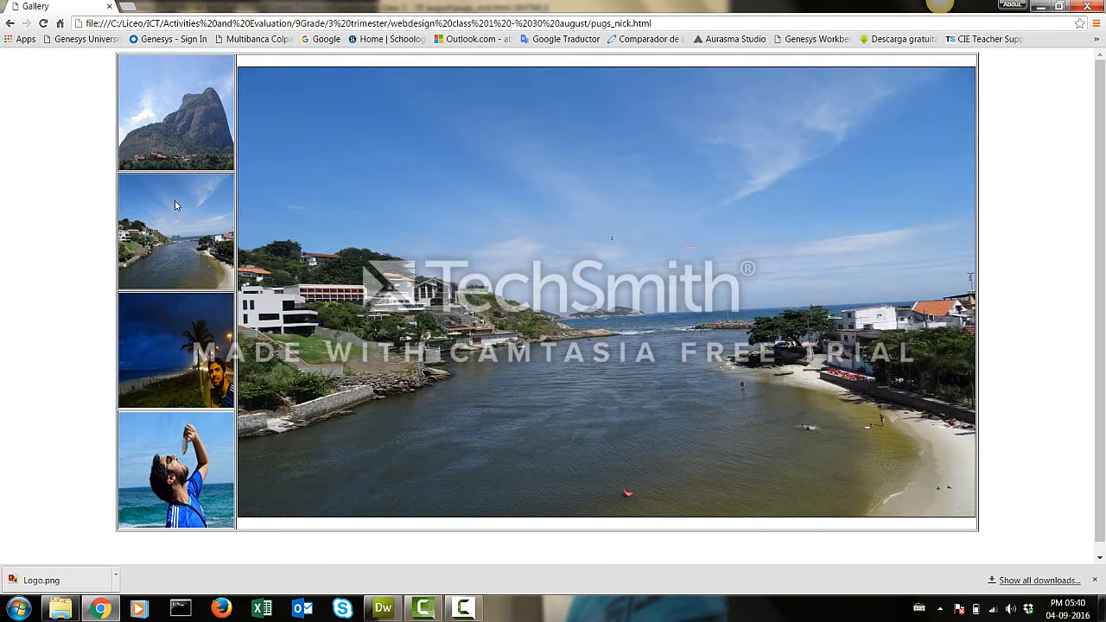
left_click(175, 203)
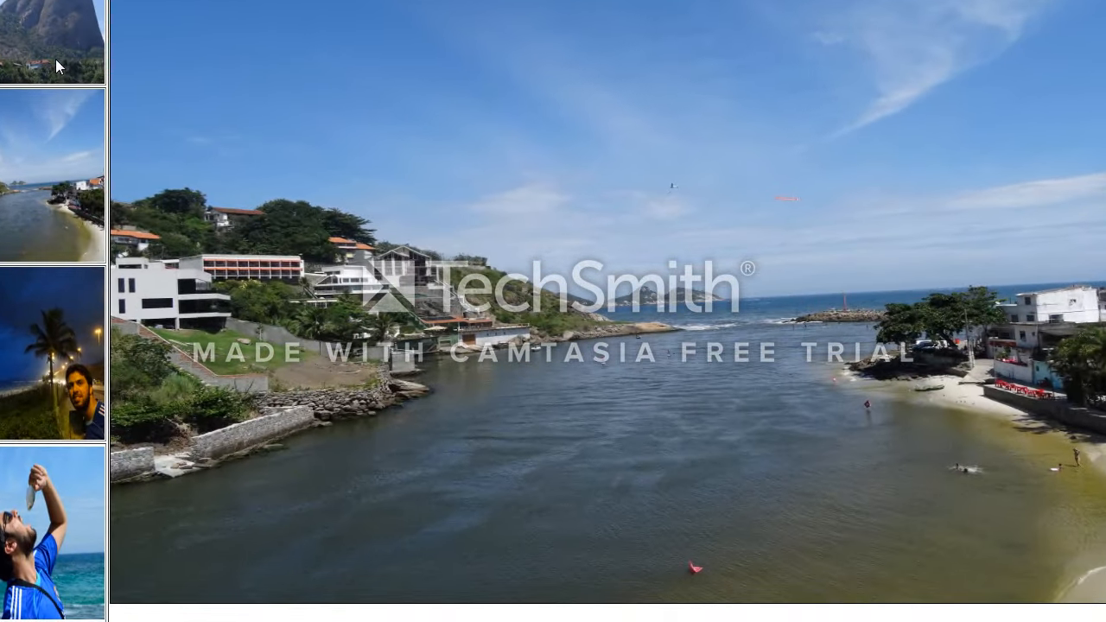
mouse_move(201, 152)
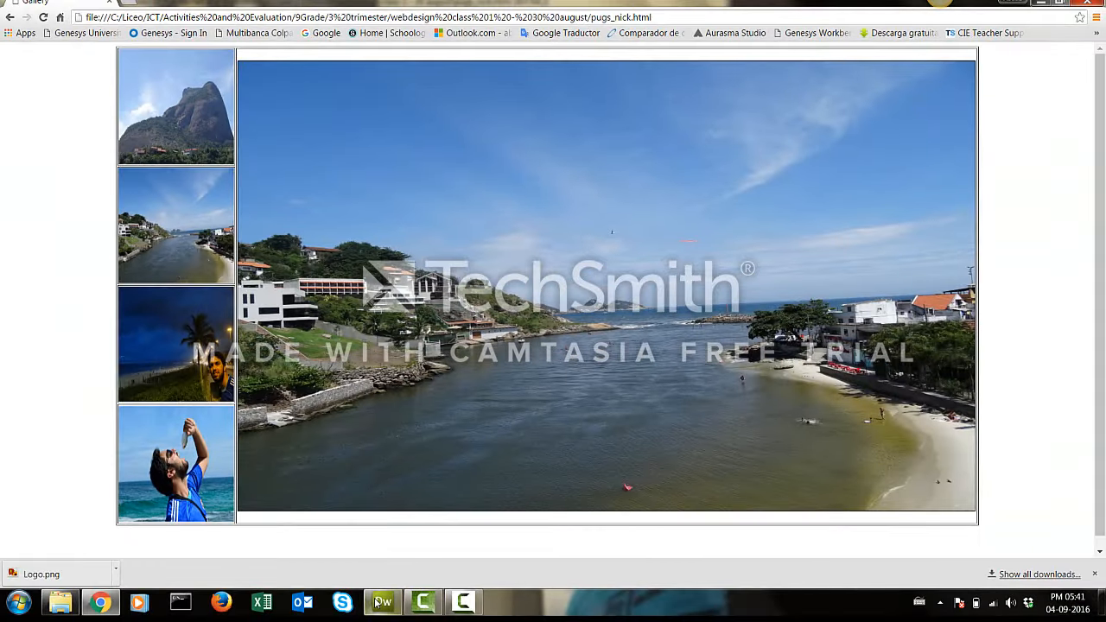
Switch back to Dreamweaver and inspect the Swap Image behaviors on the mountain and river thumbnails.
left_click(377, 603)
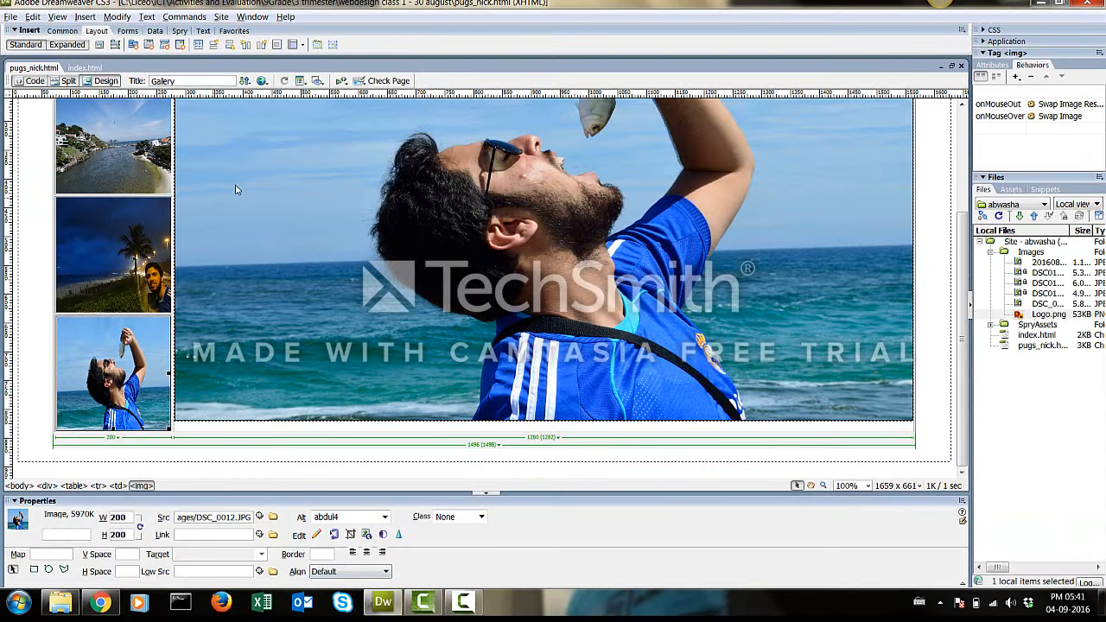
scroll(237, 192, "up", 3)
left_click(109, 150)
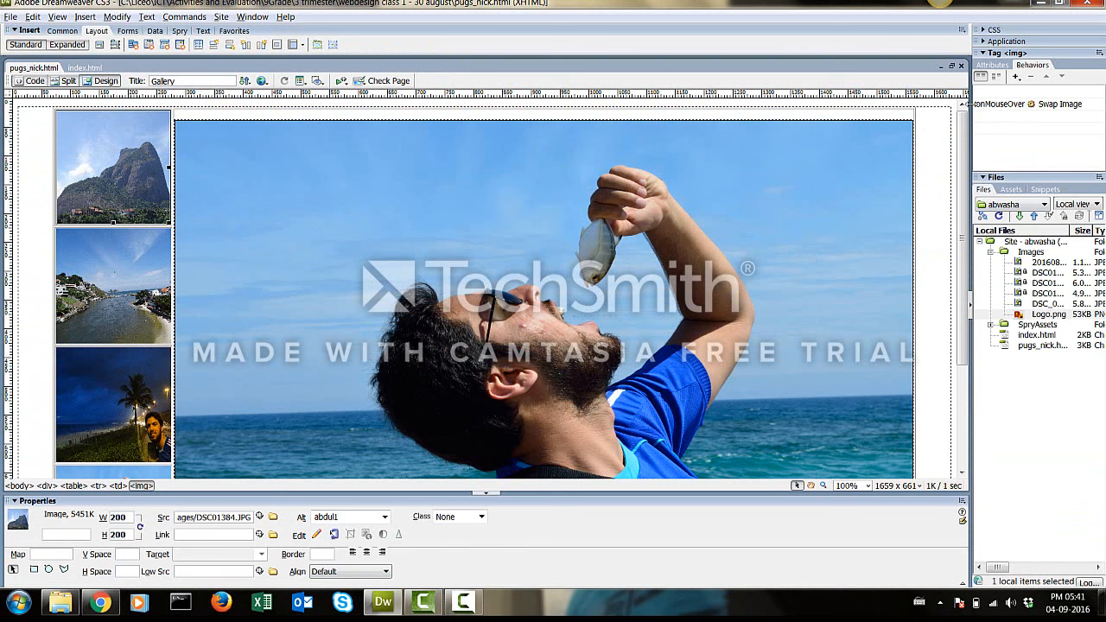
left_click(1068, 105)
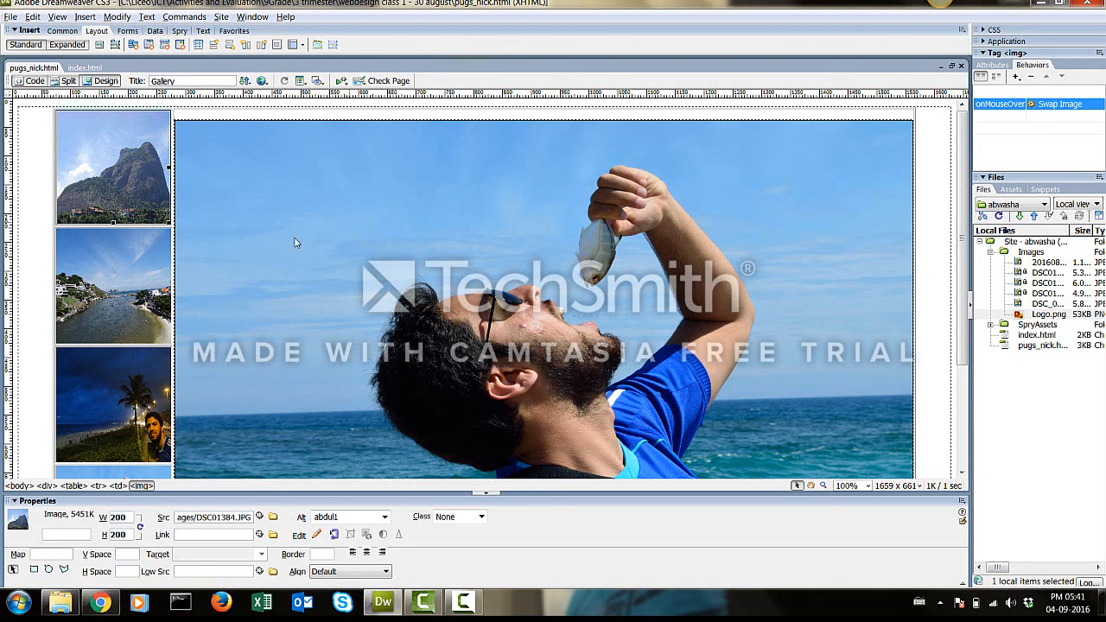
left_click(121, 287)
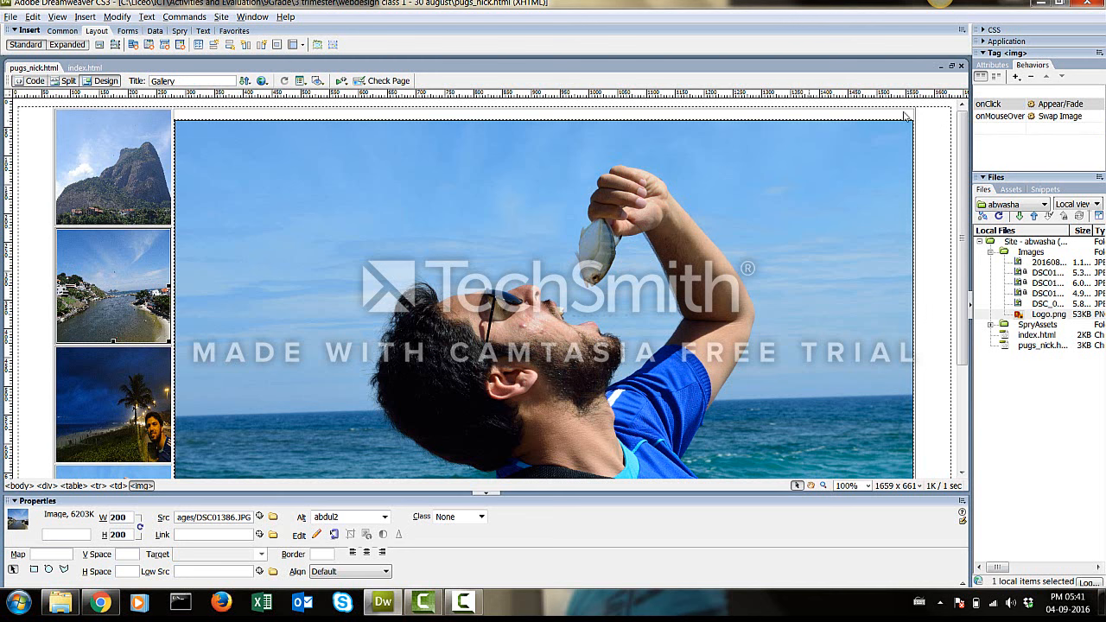
left_click(1088, 118)
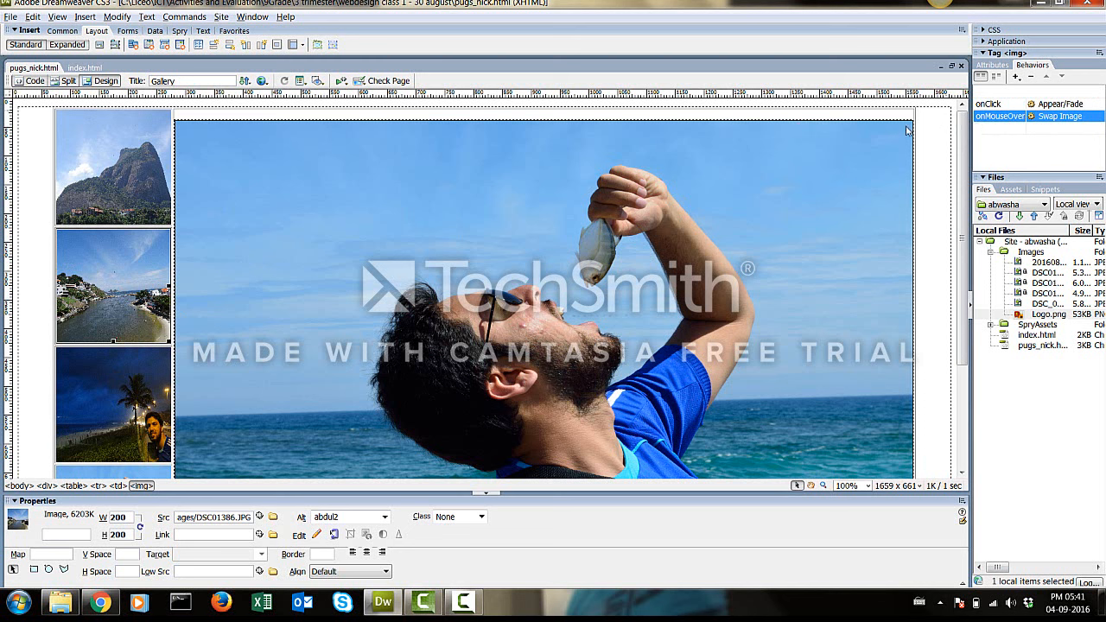
Add a Grow/Shrink effect to the mountain thumbnail, targeting img "Container" with the Shrink effect and a duration of 5000 milliseconds.
left_click(108, 172)
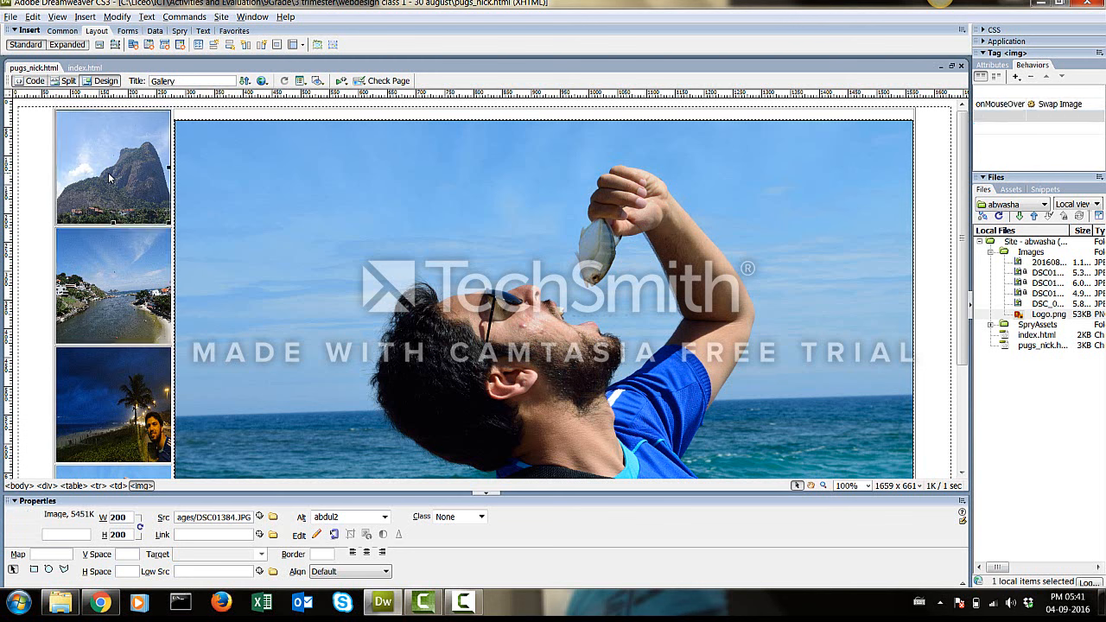
left_click(1017, 77)
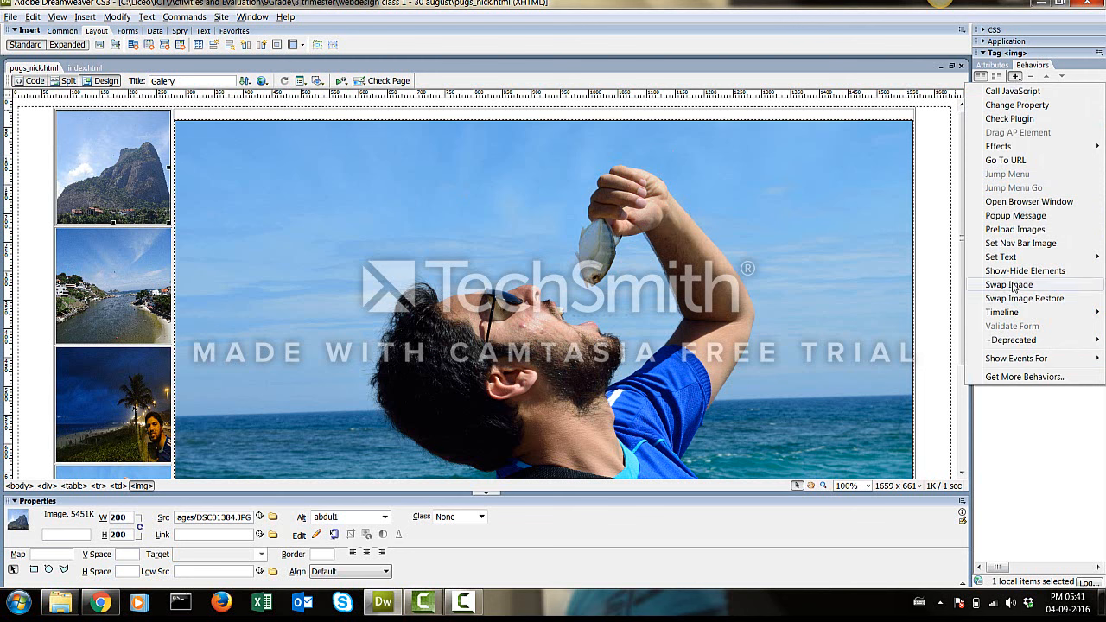
mouse_move(1009, 152)
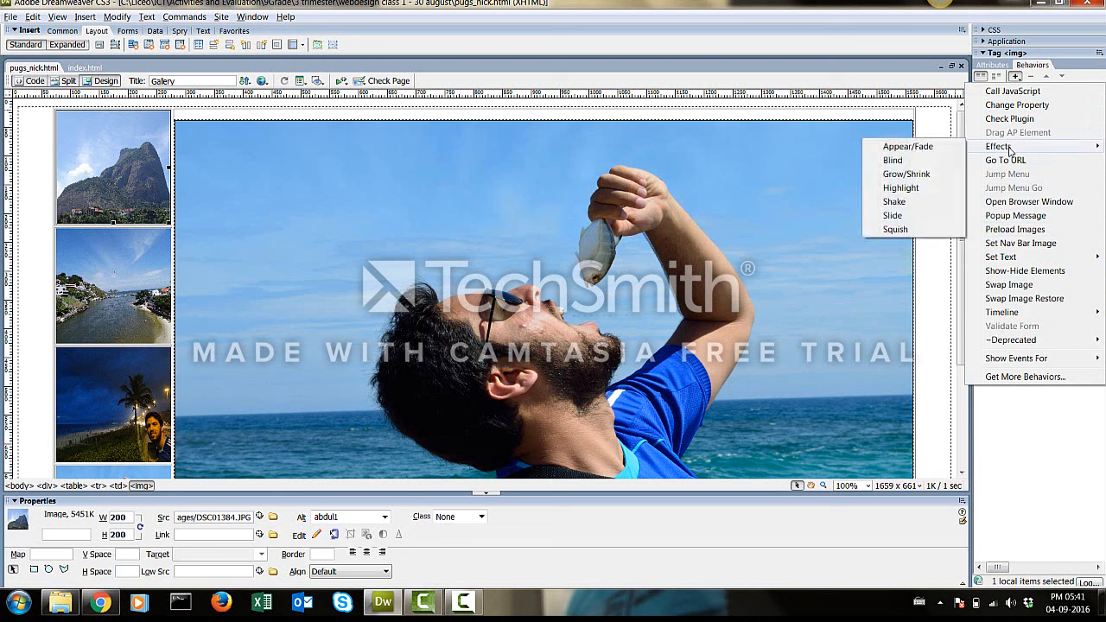
left_click(919, 178)
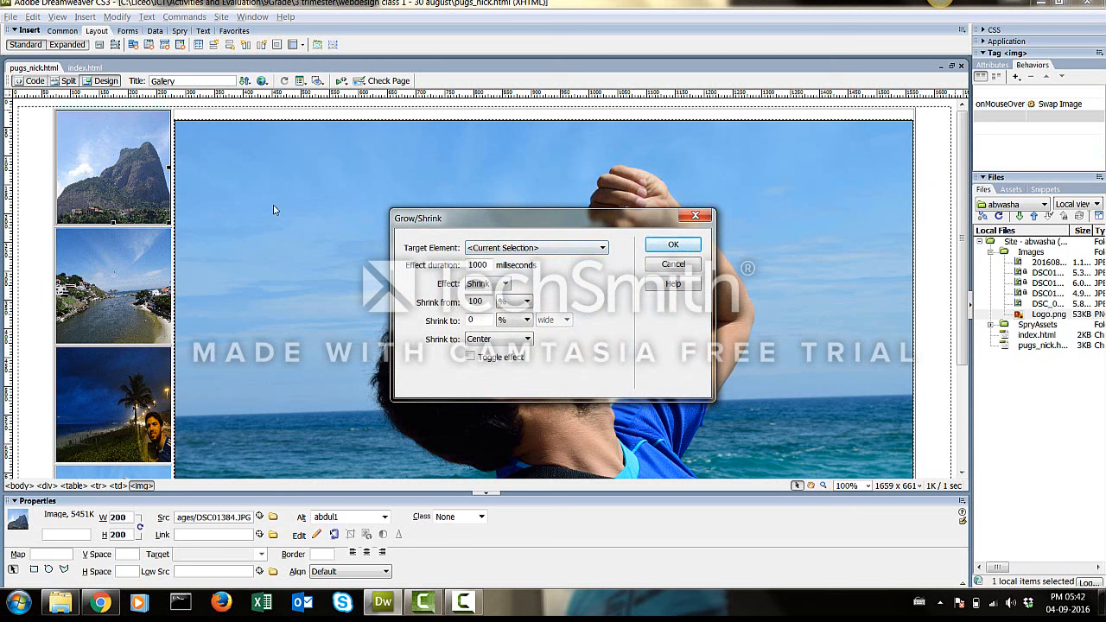
left_click(515, 248)
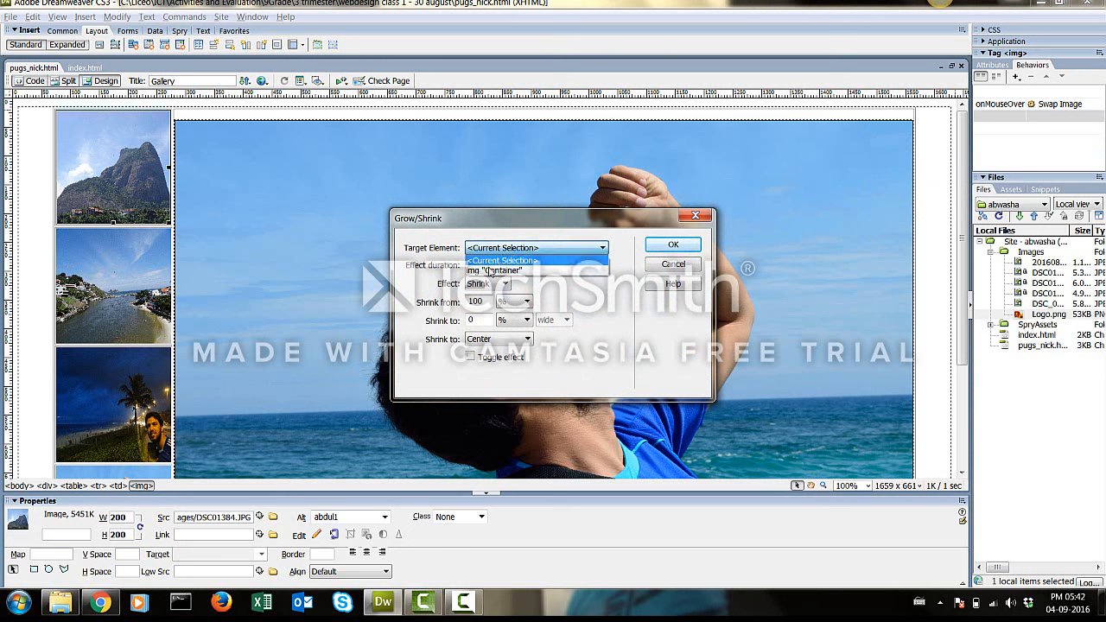
left_click(491, 270)
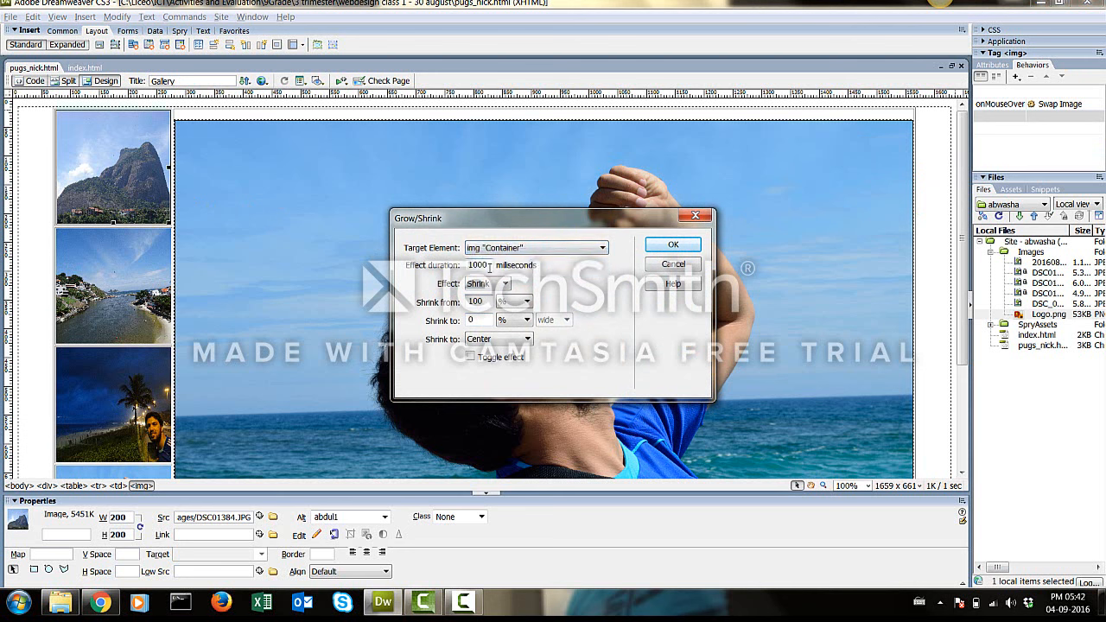
left_click(503, 285)
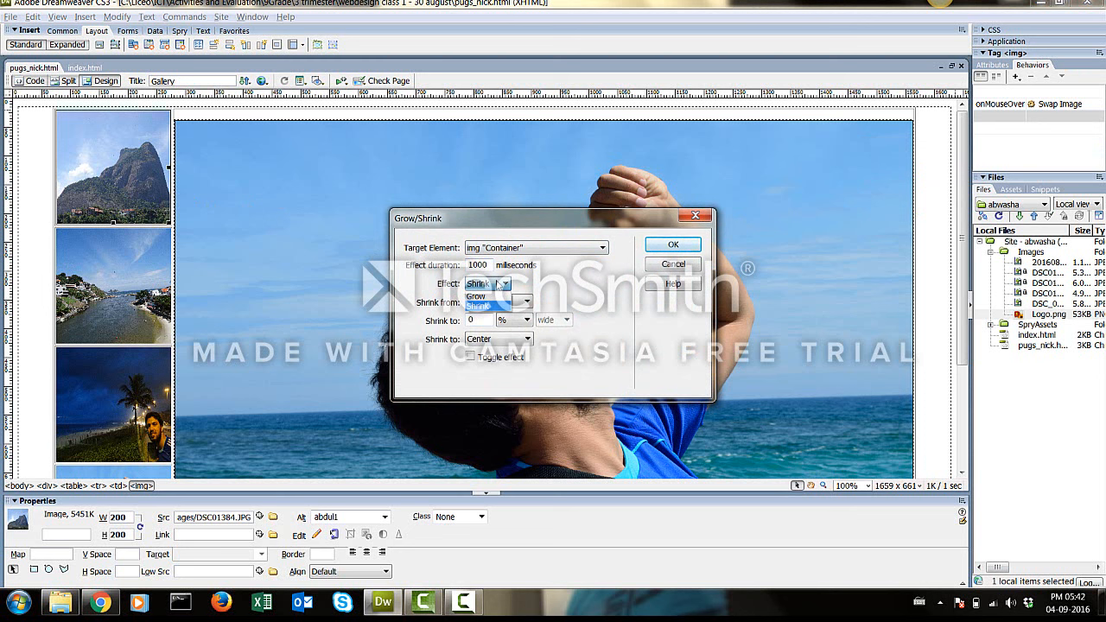
left_click(478, 306)
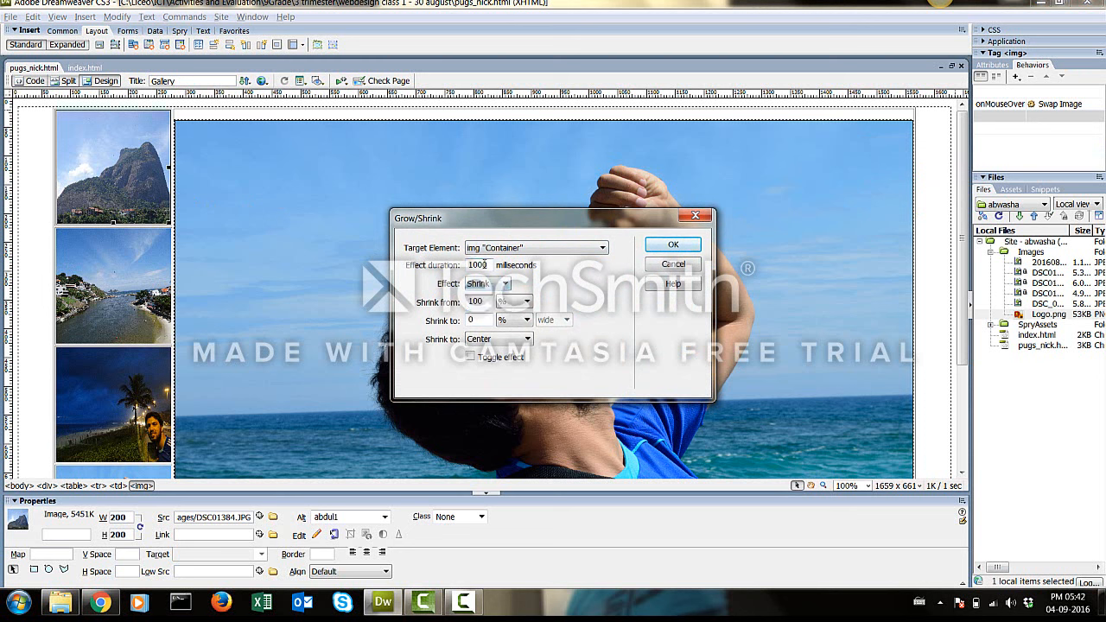
double_click(483, 264)
type("5000")
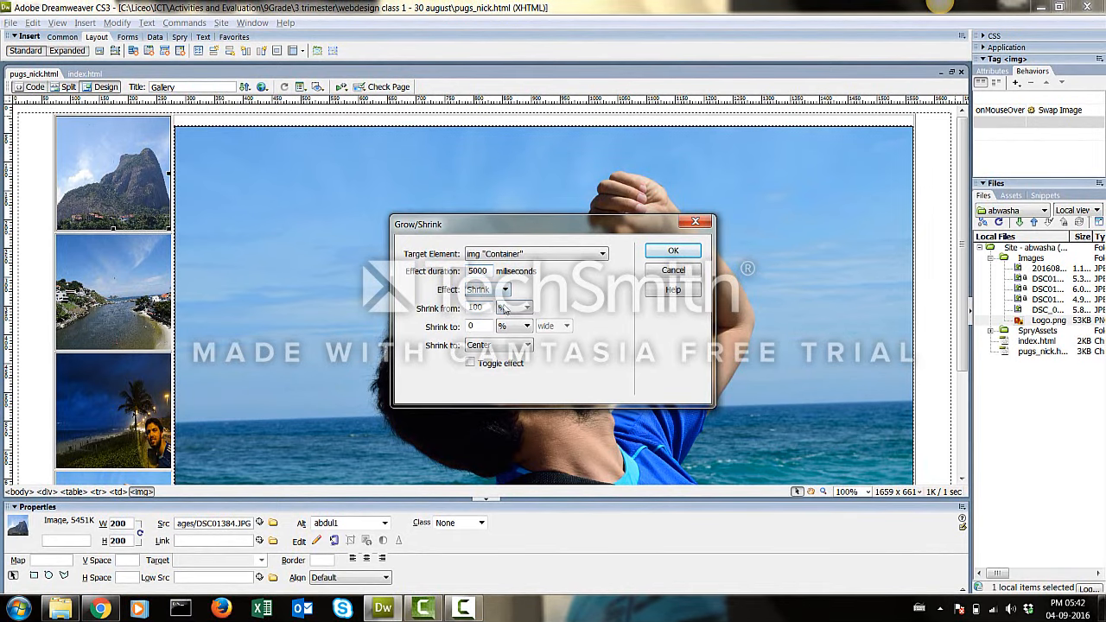
Set the effect to shrink to 25% and apply it to the mountain thumbnail.
left_click(488, 325)
type("25")
left_click(488, 348)
left_click(488, 350)
left_click(670, 251)
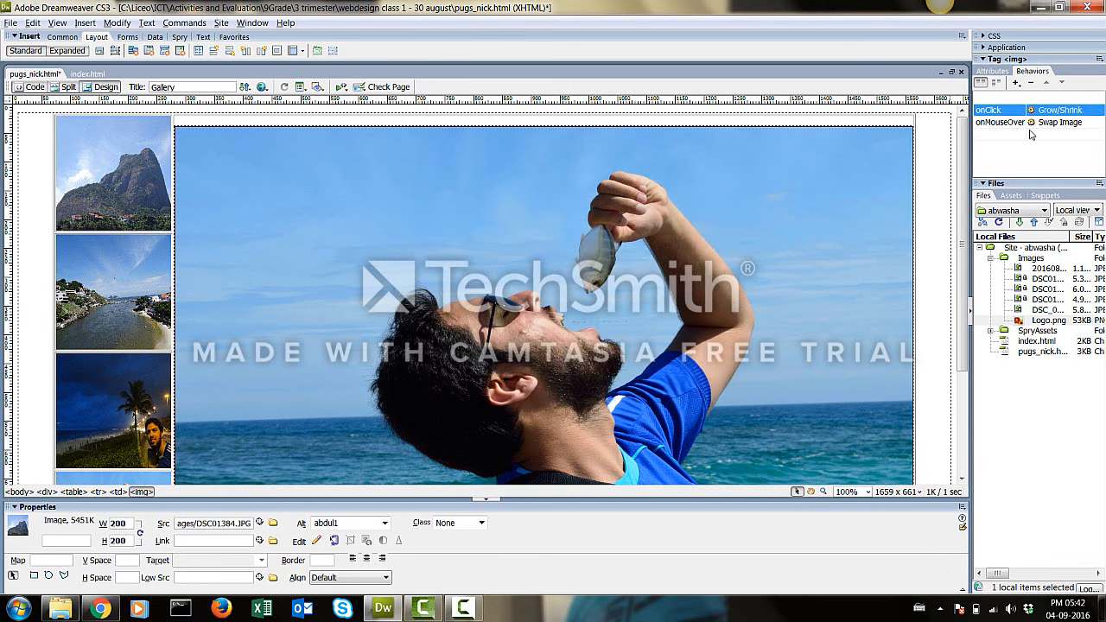
Save the gallery page with the mountain thumbnail's new behavior.
left_click(124, 158)
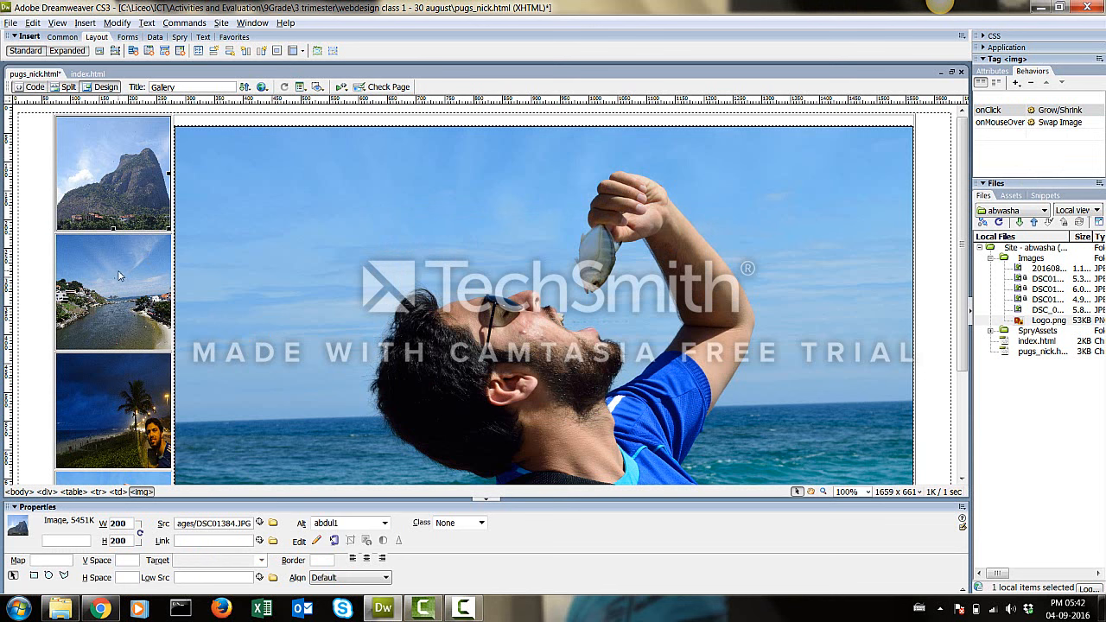
key("ctrl+s")
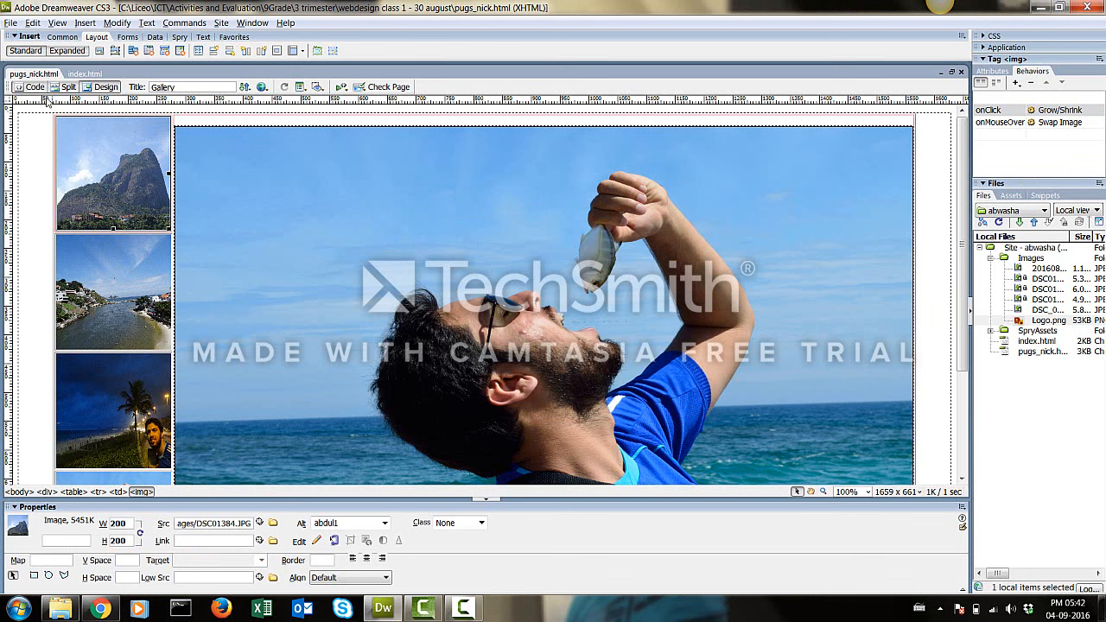
left_click(12, 23)
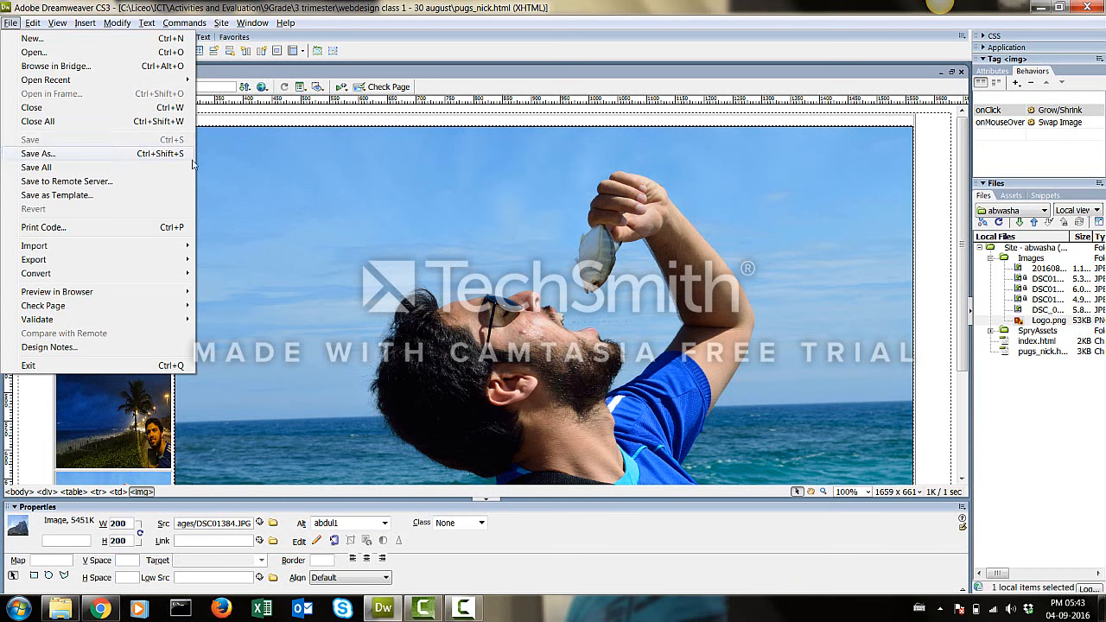
Switch to Chrome, reload the gallery page, and test the shrink effect on the mountain thumbnail along with the image swaps of the other thumbnails.
left_click(100, 609)
left_click(43, 25)
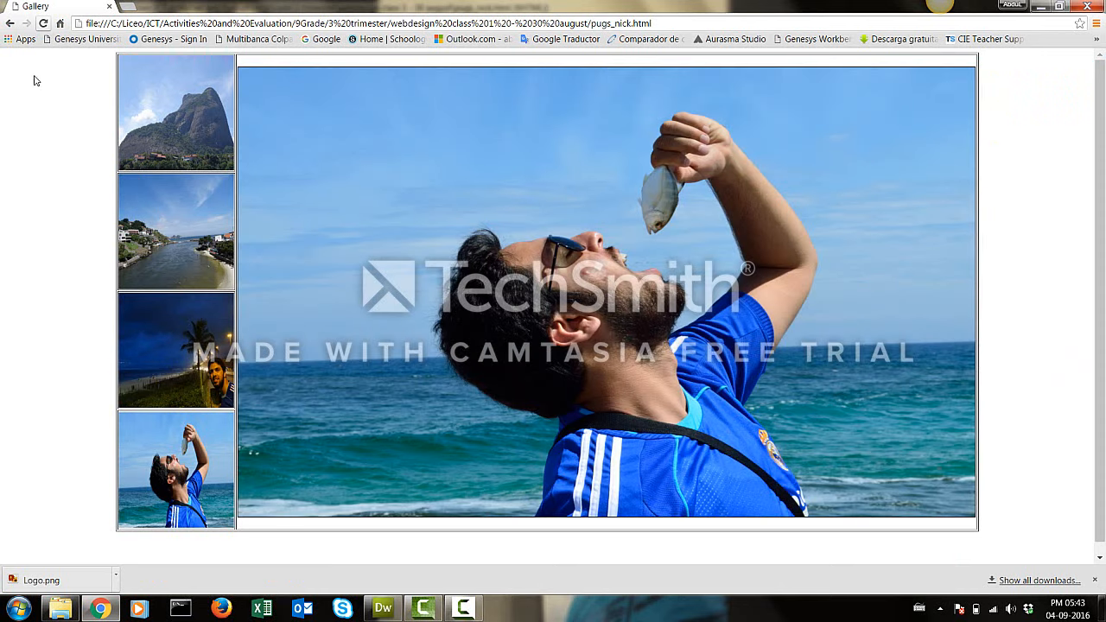
mouse_move(146, 130)
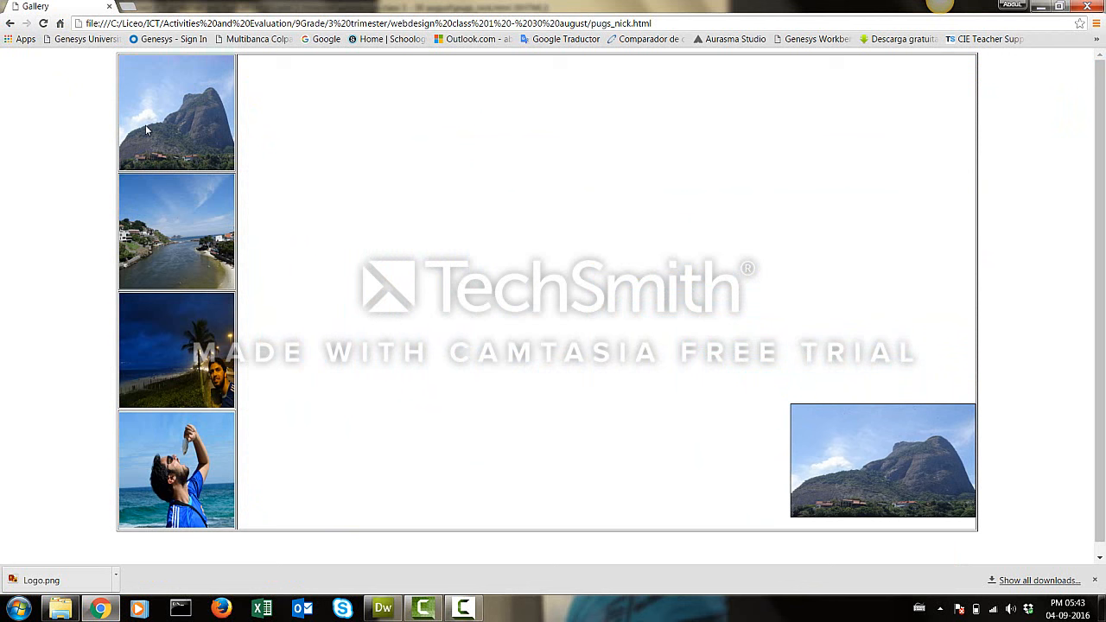
mouse_move(163, 230)
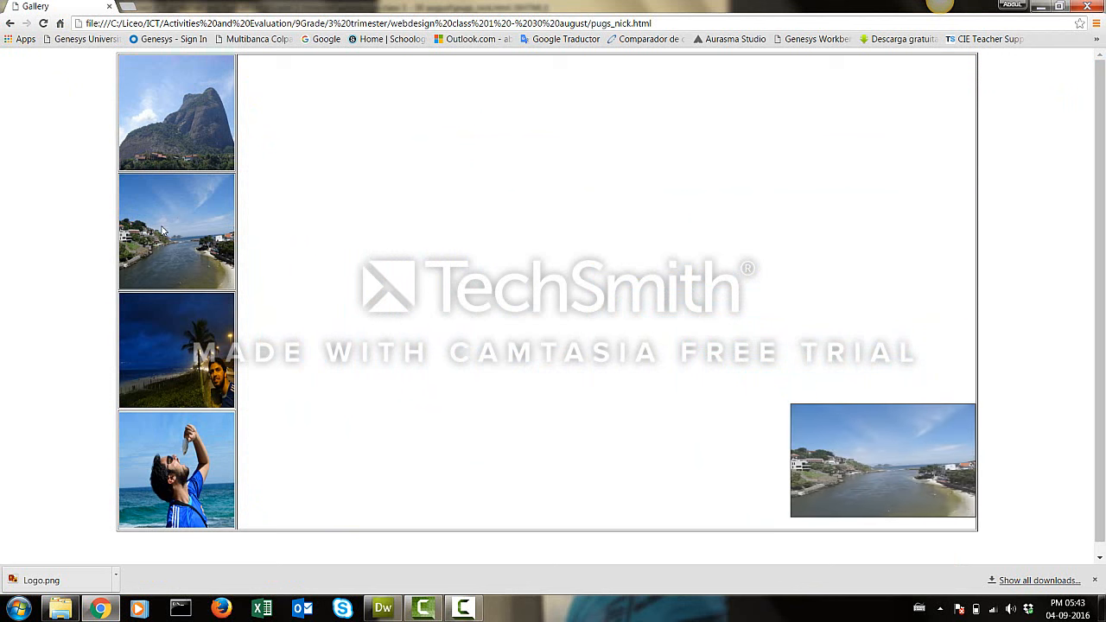
mouse_move(192, 156)
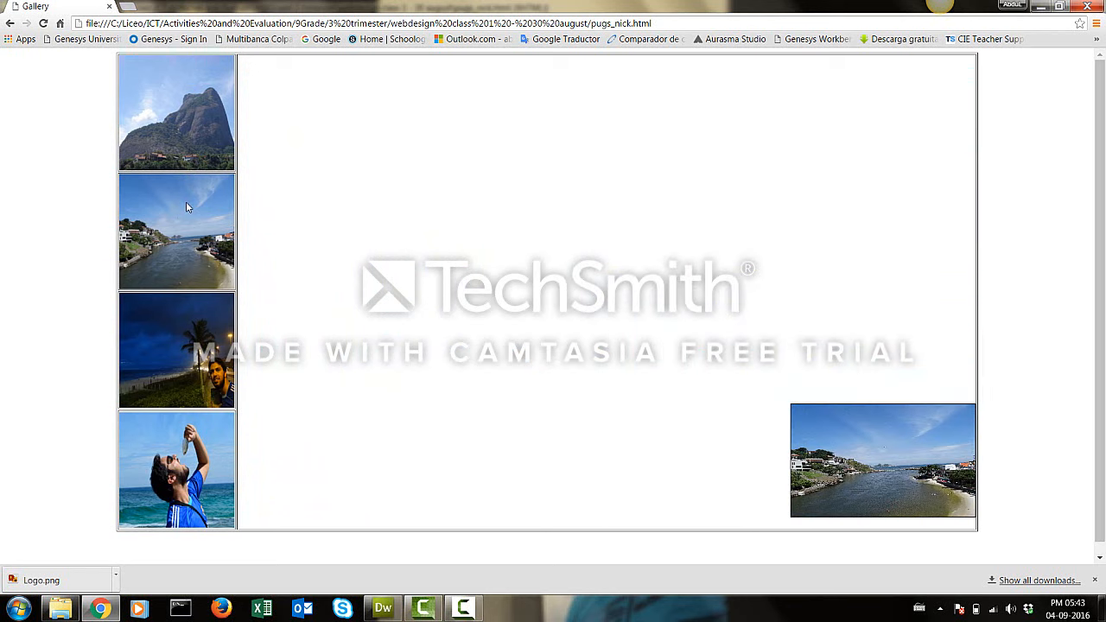
mouse_move(197, 372)
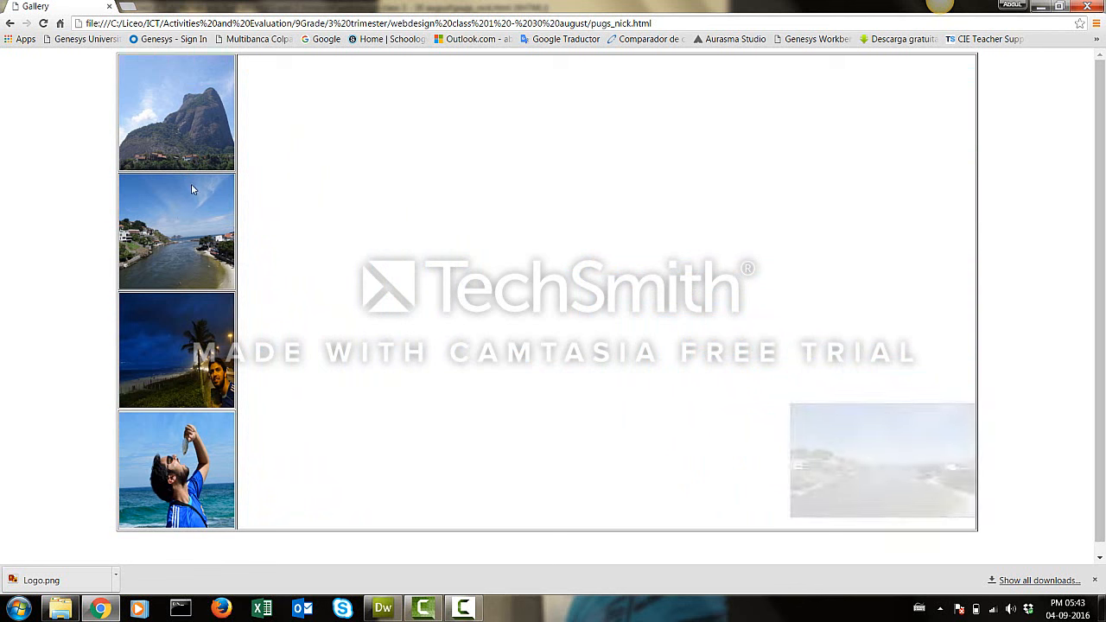
mouse_move(182, 254)
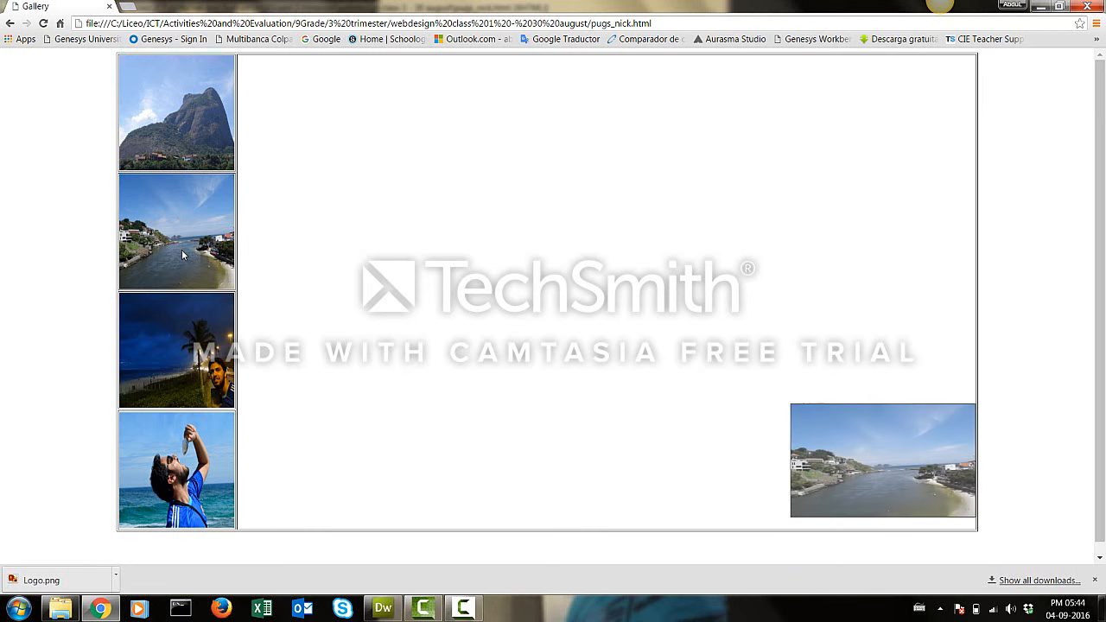
mouse_move(197, 123)
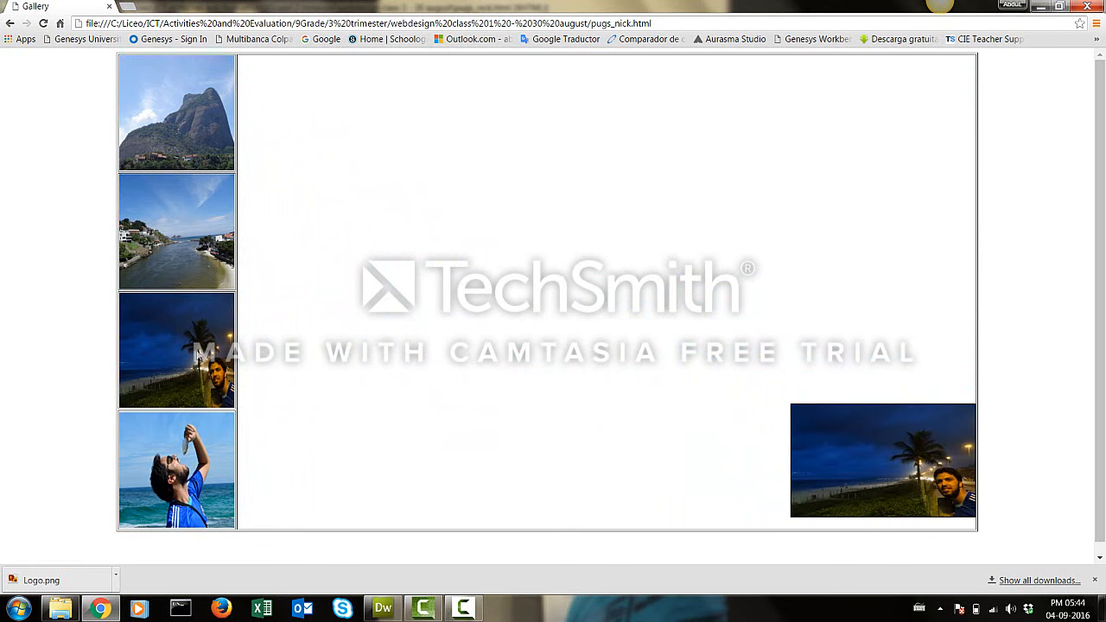
mouse_move(166, 461)
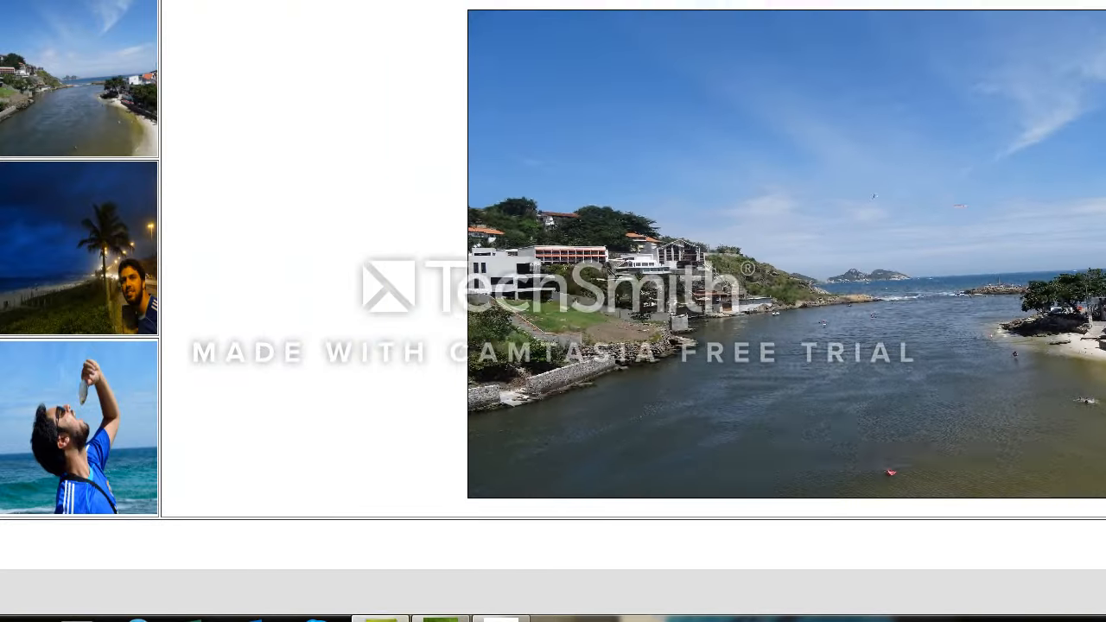
Switch back to Dreamweaver and enable Toggle effect in the mountain thumbnail's Grow/Shrink behavior.
left_click(381, 619)
left_click(24, 33)
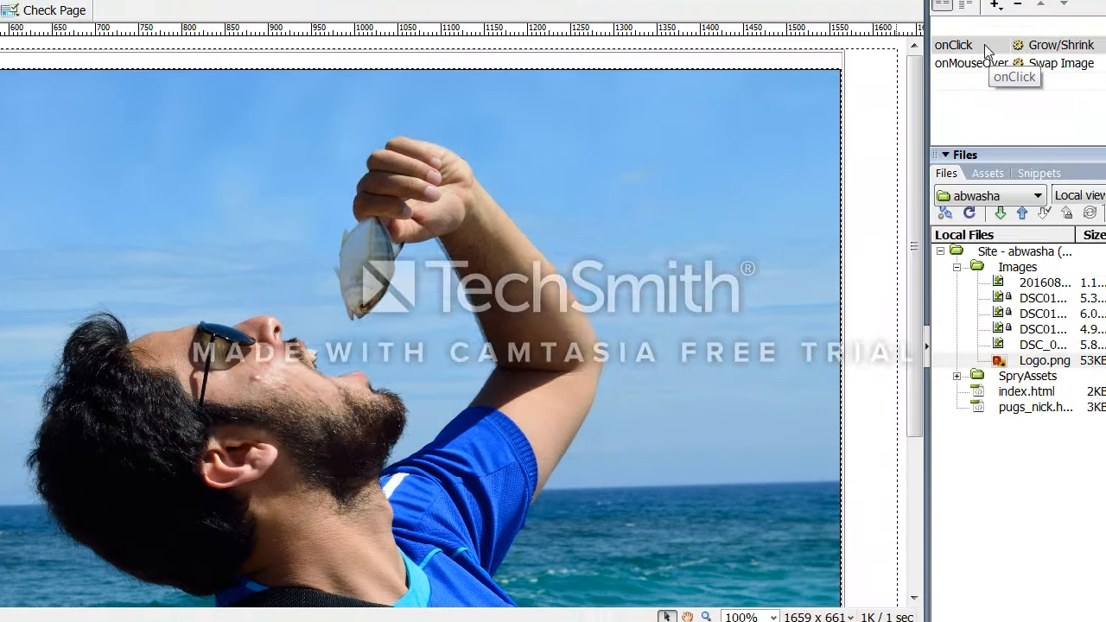
left_click(979, 57)
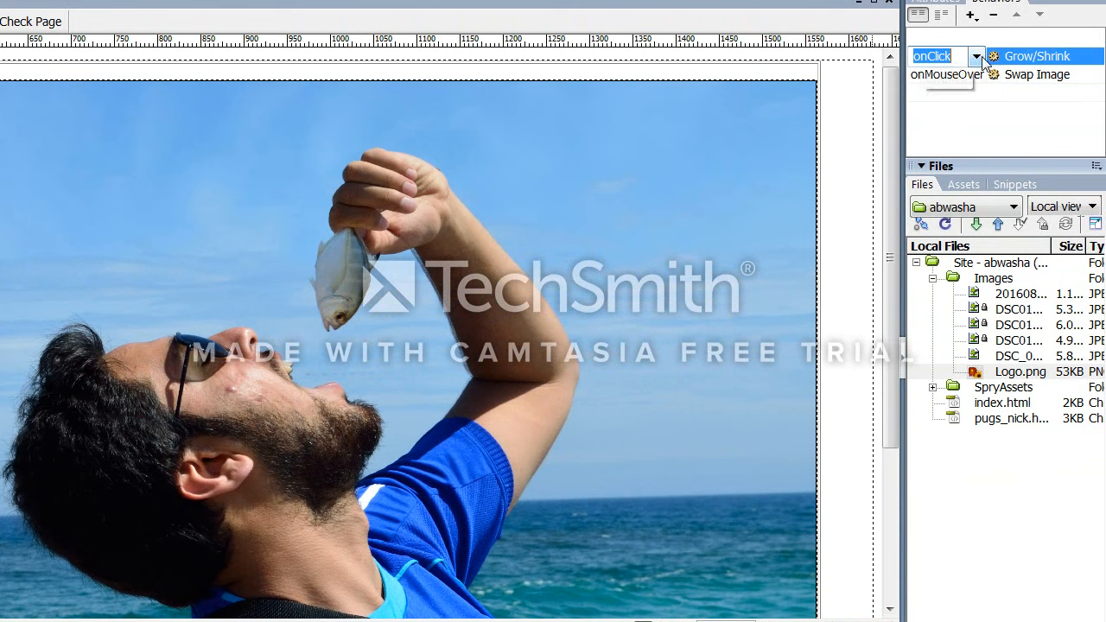
double_click(1020, 56)
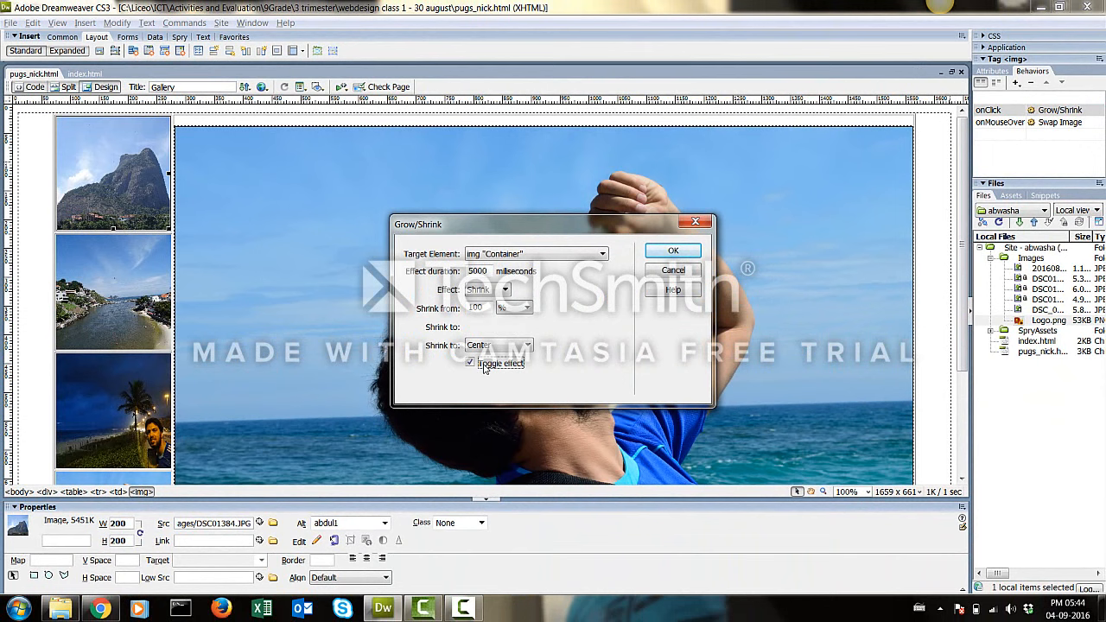
left_click(363, 398)
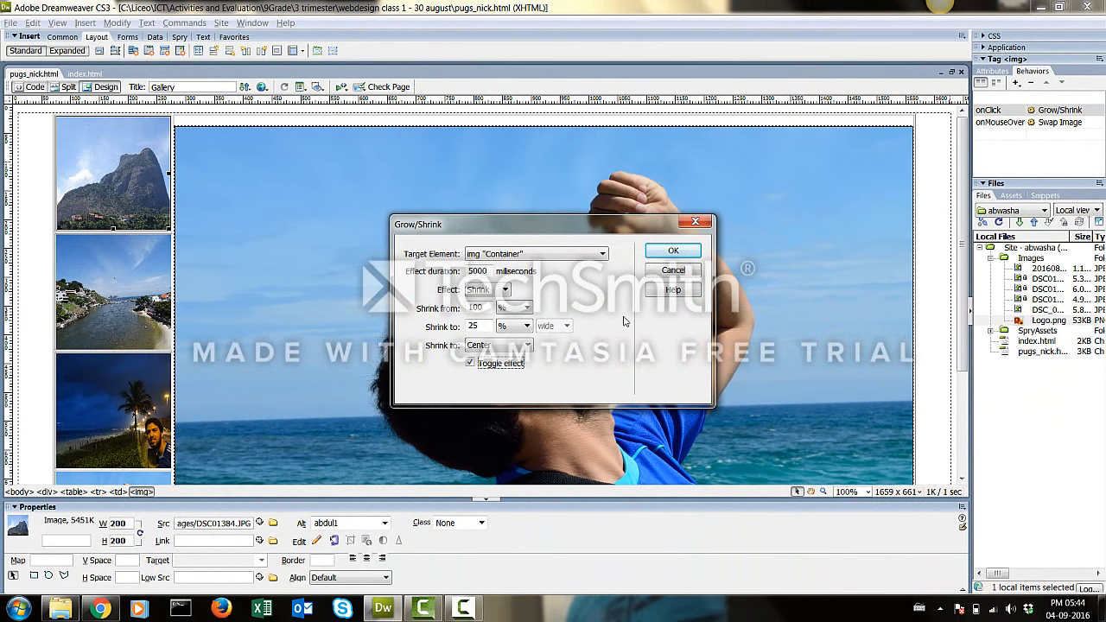
left_click(672, 251)
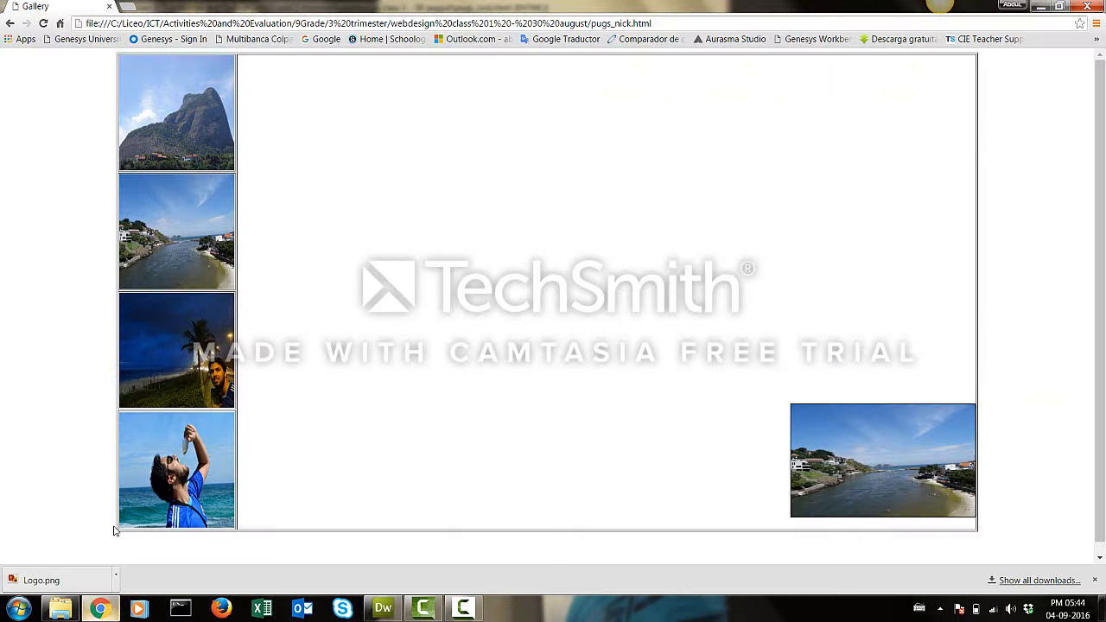
Reload the gallery in Chrome and test the toggled effect on the mountain and river thumbnails.
left_click(100, 608)
left_click(43, 23)
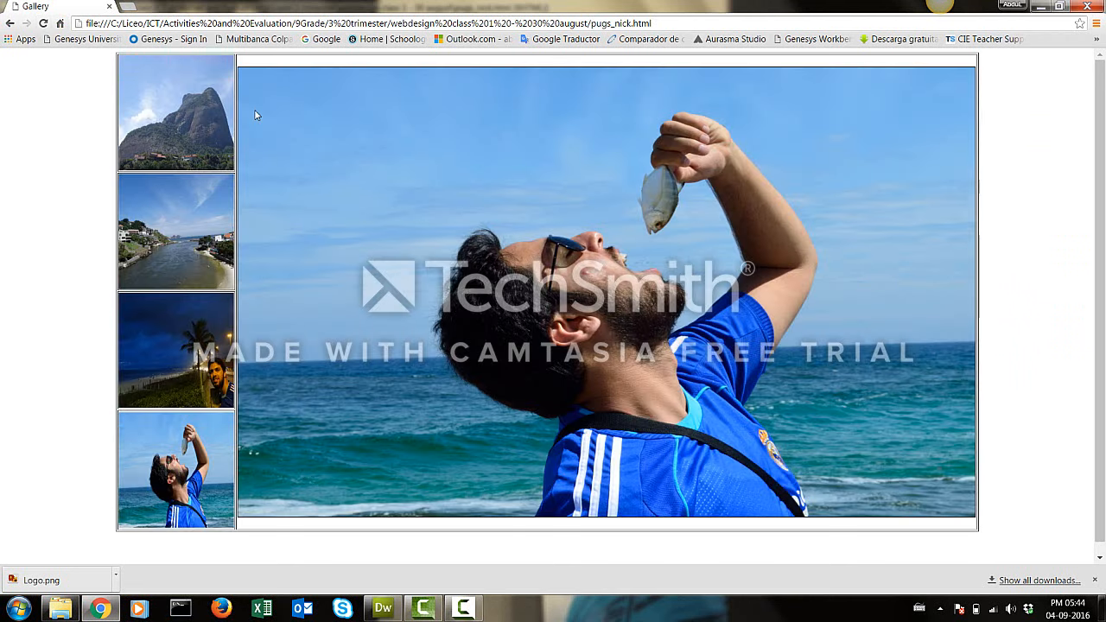
mouse_move(209, 124)
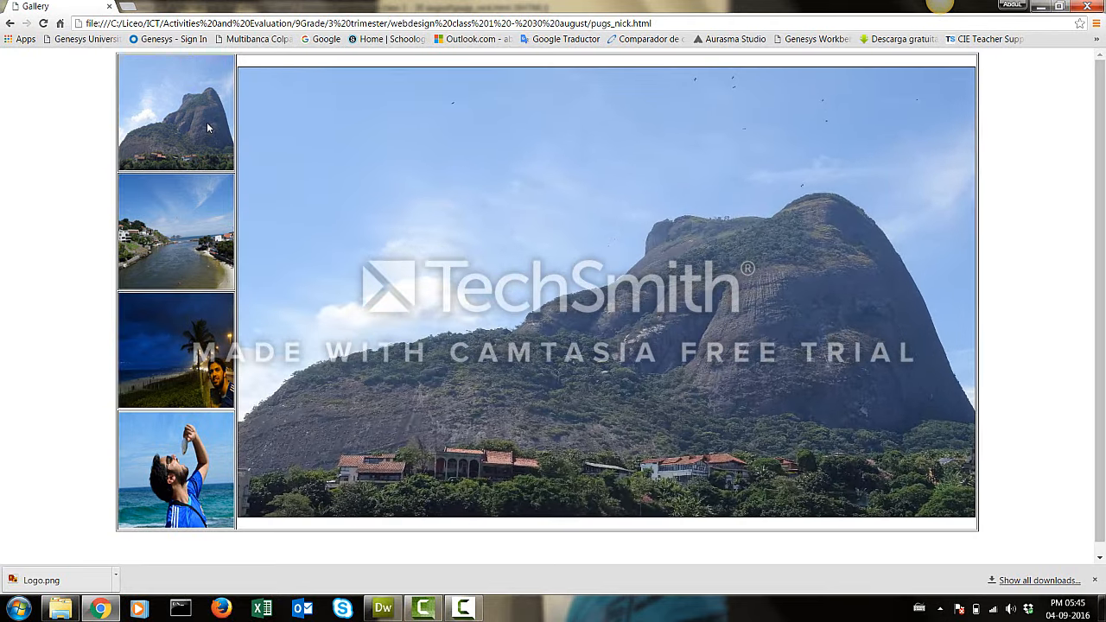
left_click(205, 255)
left_click(186, 123)
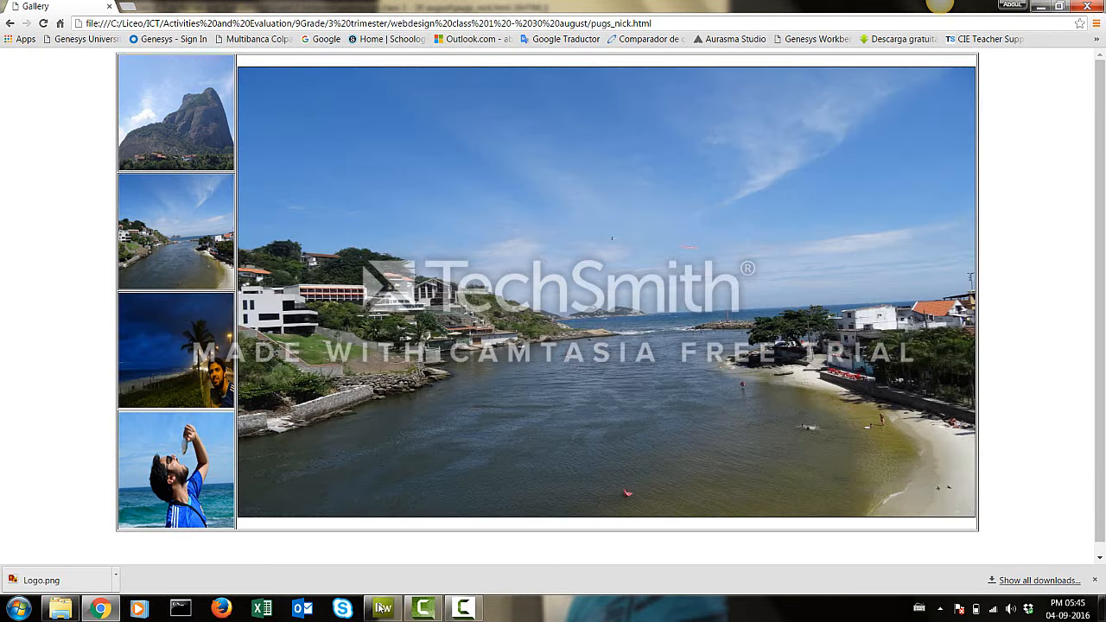
Return to Dreamweaver and examine the mountain thumbnail's Grow/Shrink settings, including the Shrink to position choices.
left_click(382, 609)
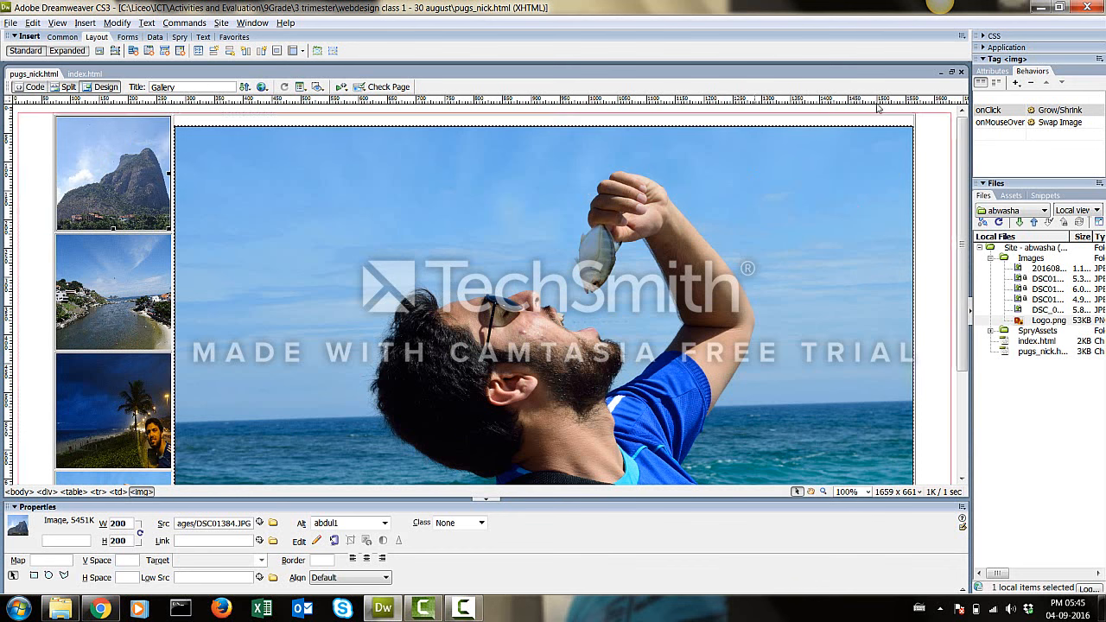
left_click(1018, 110)
left_click(1018, 111)
left_click(1018, 111)
double_click(1053, 110)
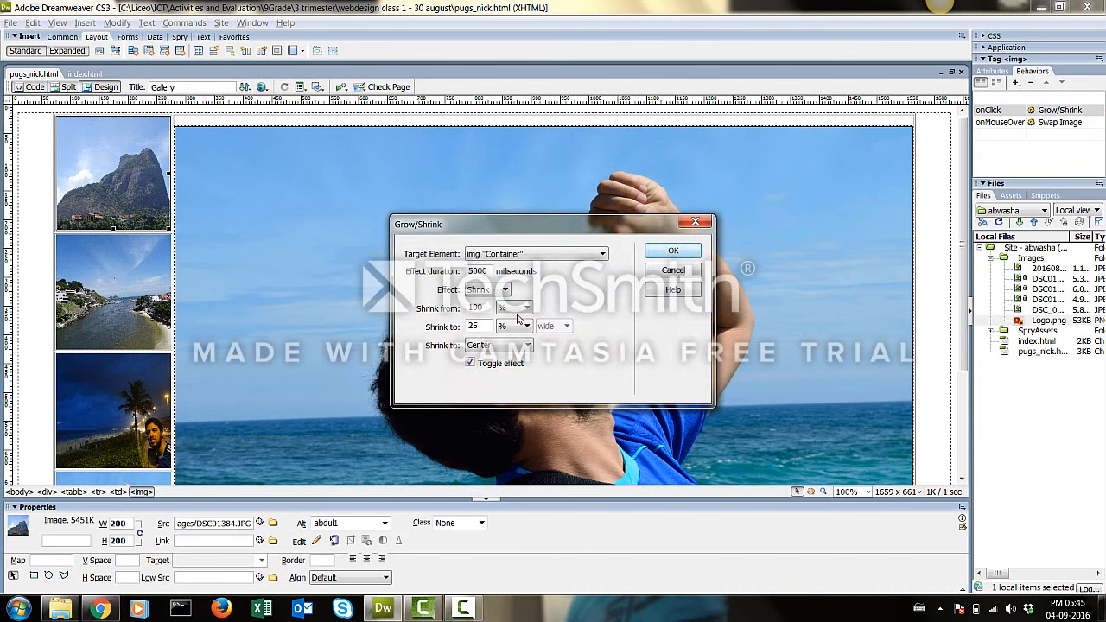
left_click(499, 364)
left_click(516, 345)
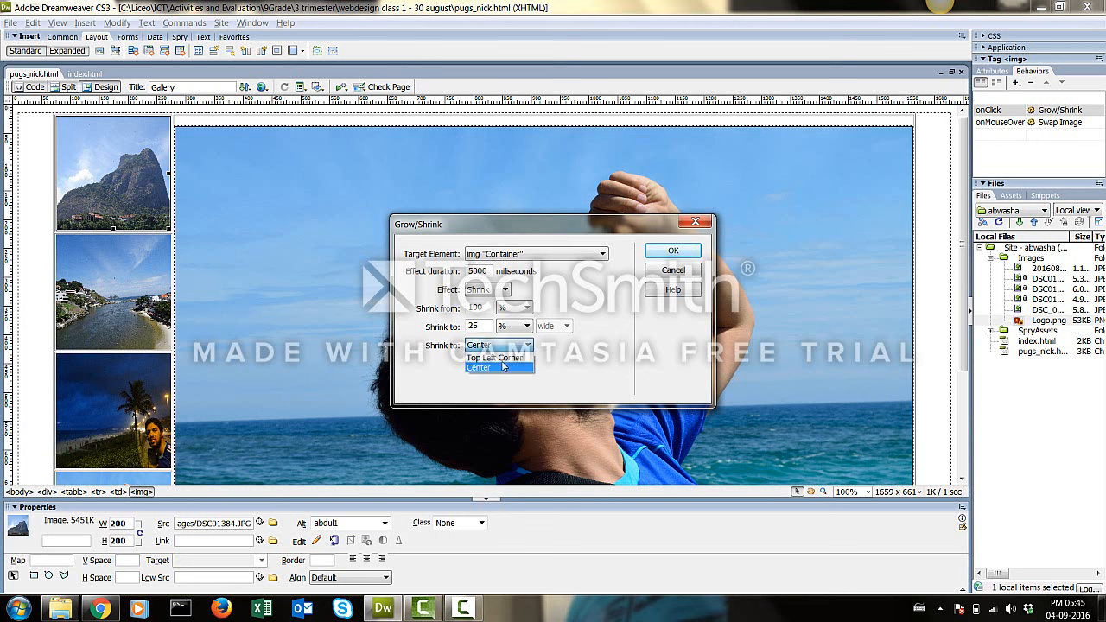
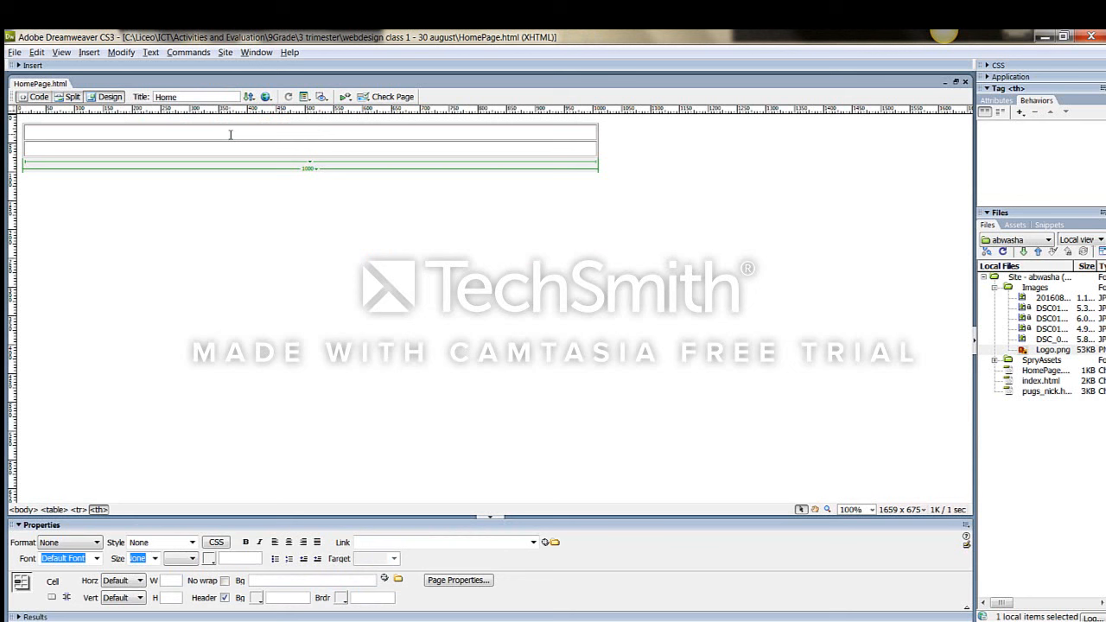
Enter "Hello world" in the table's header cell and save HomePage.html.
type("Hello workd")
key("BackSpace")
key("BackSpace")
key("BackSpace")
type("rld")
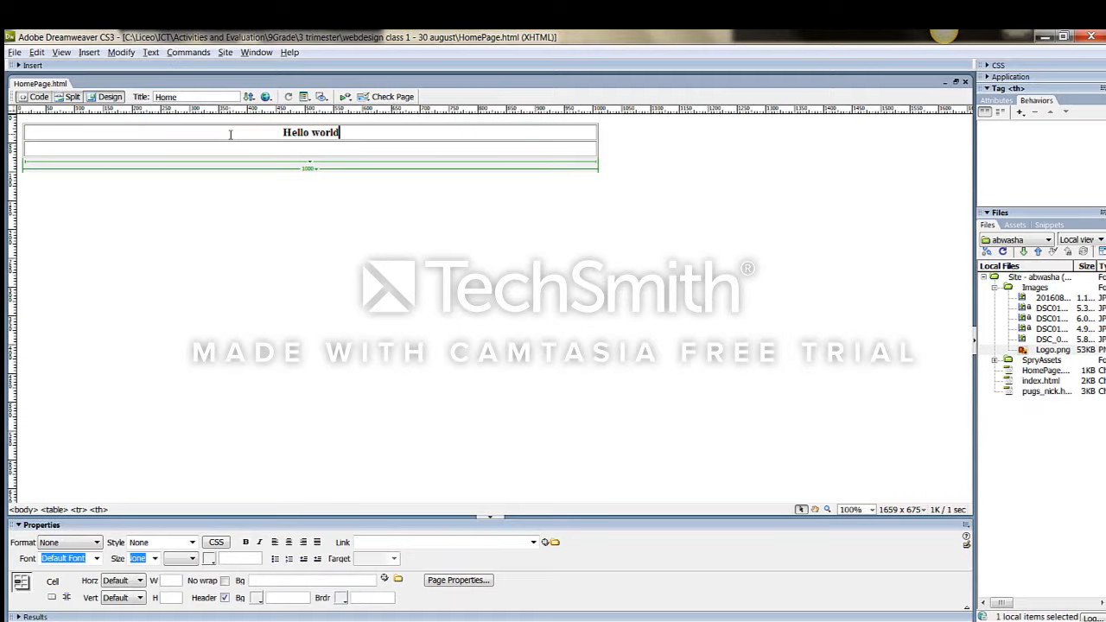
key("ctrl+s")
Switch to the browser and refresh the home page to check the header text.
key("alt+Tab")
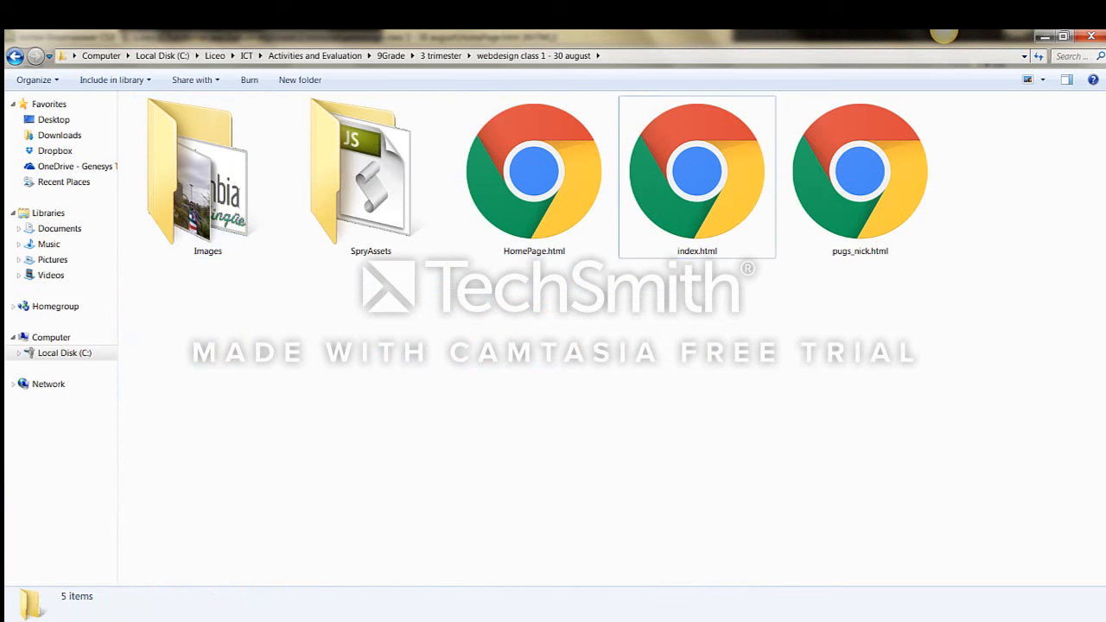
key("alt+Tab")
key("alt+Tab")
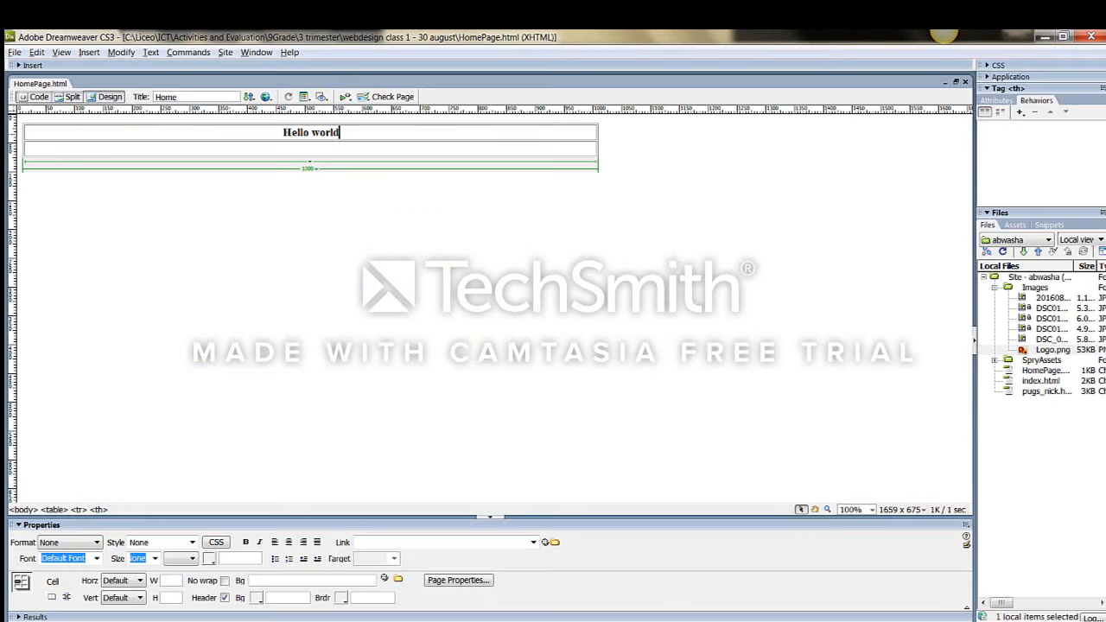
key("alt+Tab")
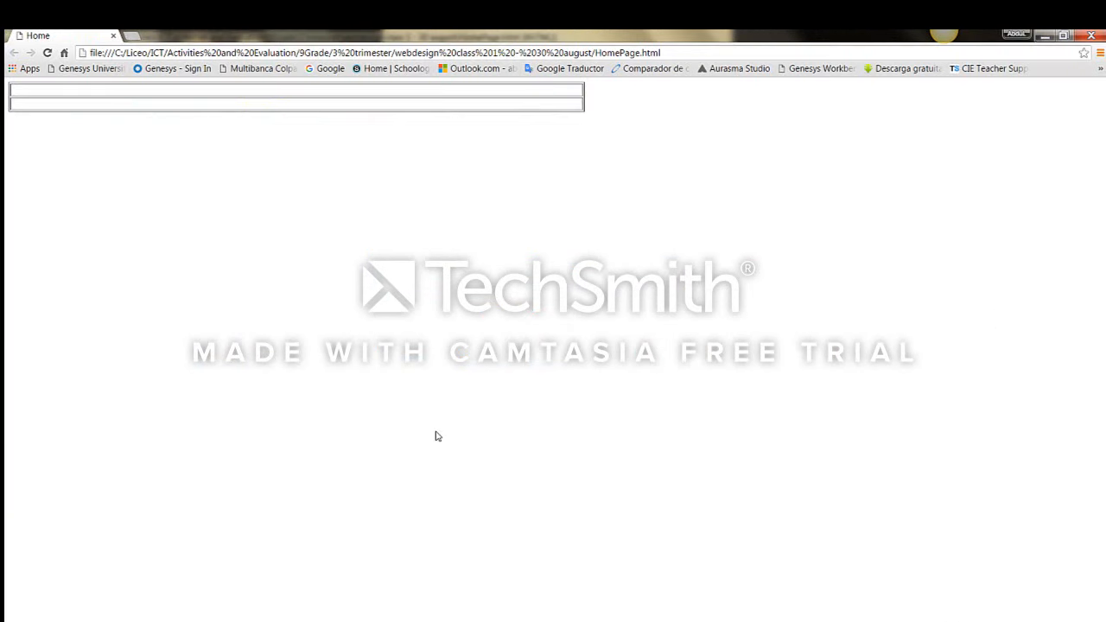
key("F5")
Return to Dreamweaver and delete the "Hello world" text from the header cell.
key("alt+Tab")
left_click_drag(349, 132, 214, 130)
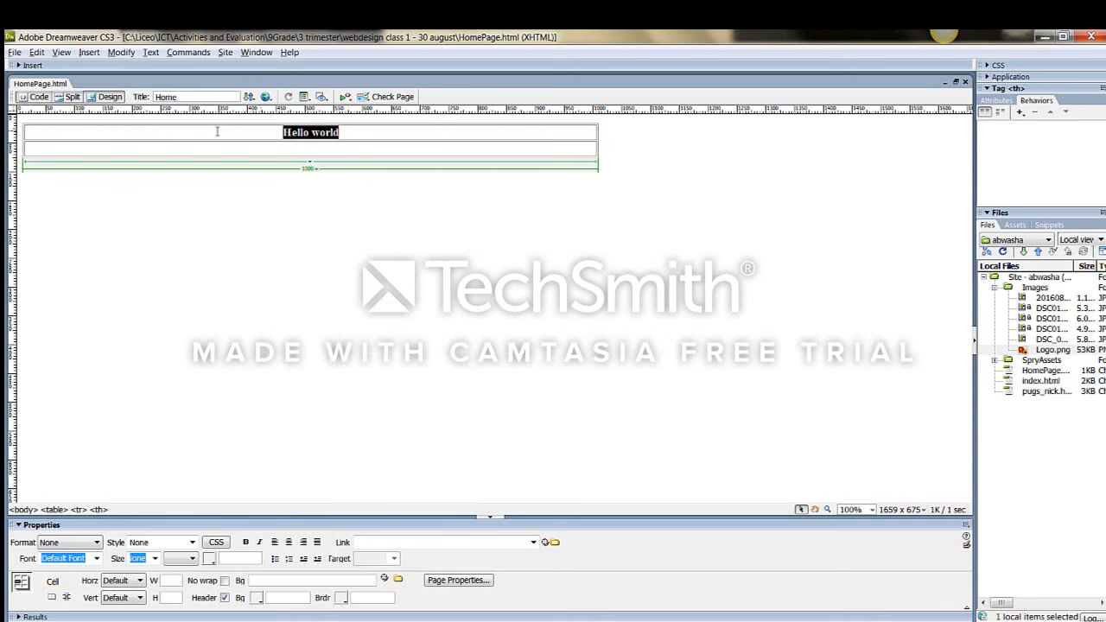
key("Delete")
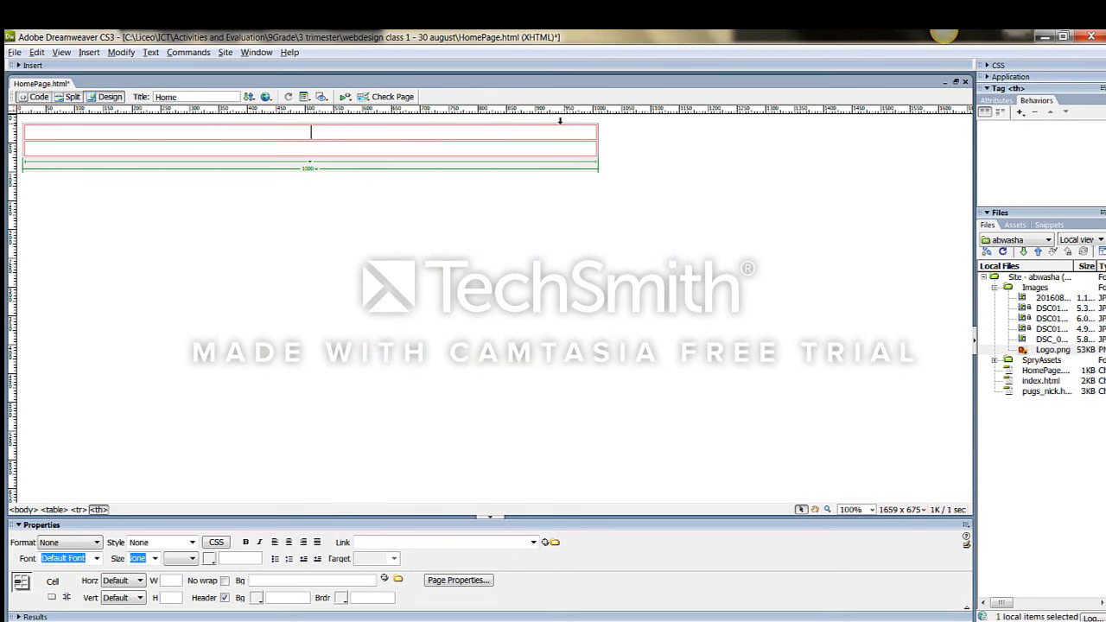
Apply center alignment to the contents of both table cells.
left_click(24, 126)
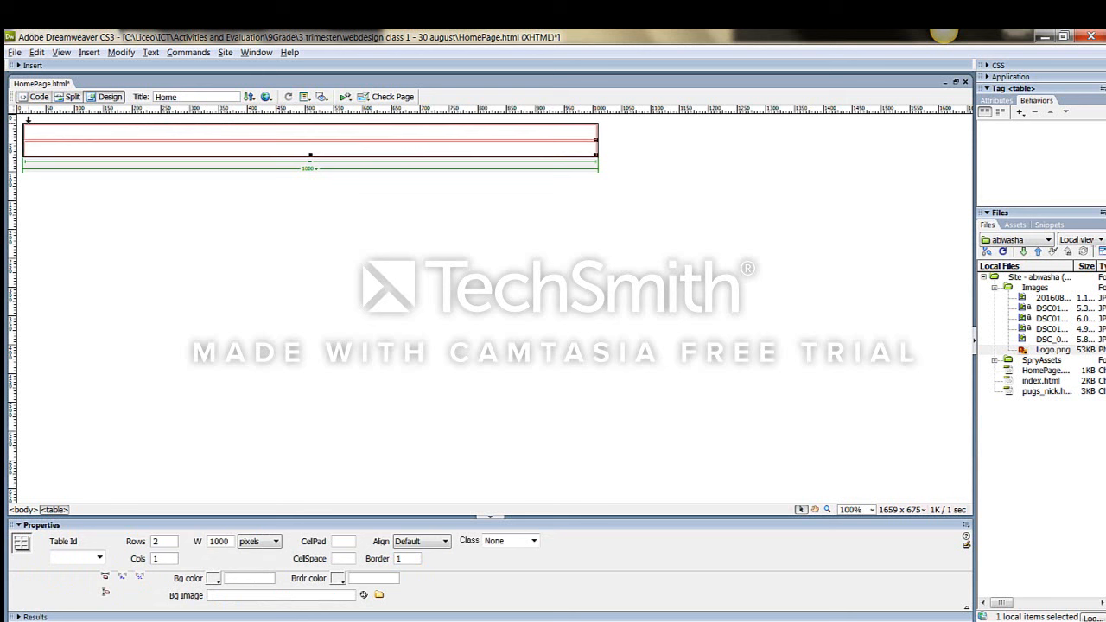
left_click(28, 122)
right_click(28, 124)
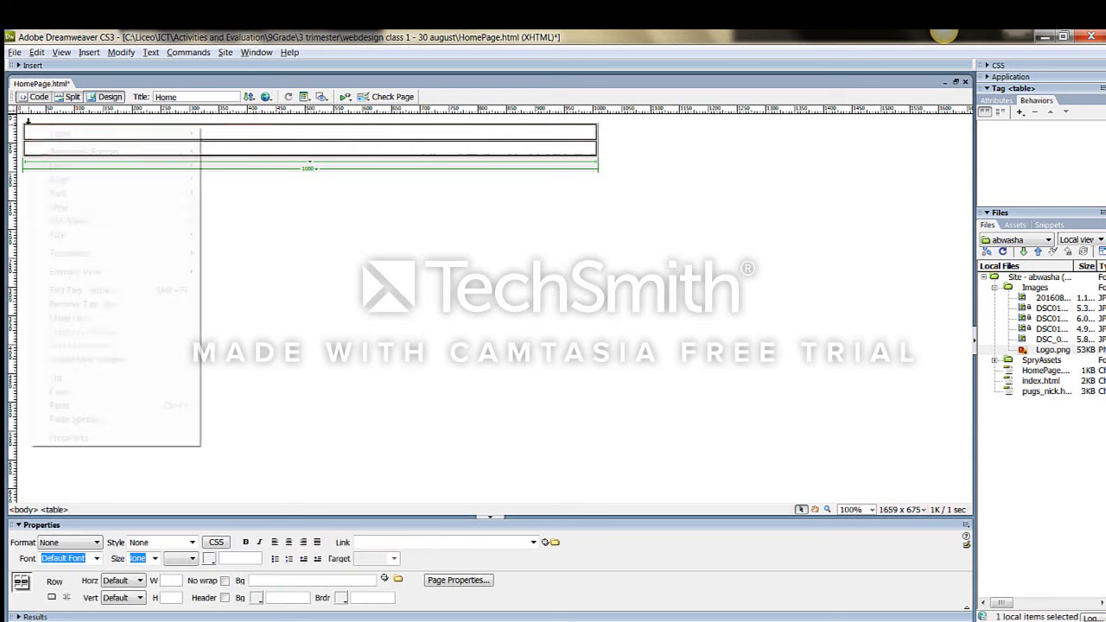
mouse_move(166, 183)
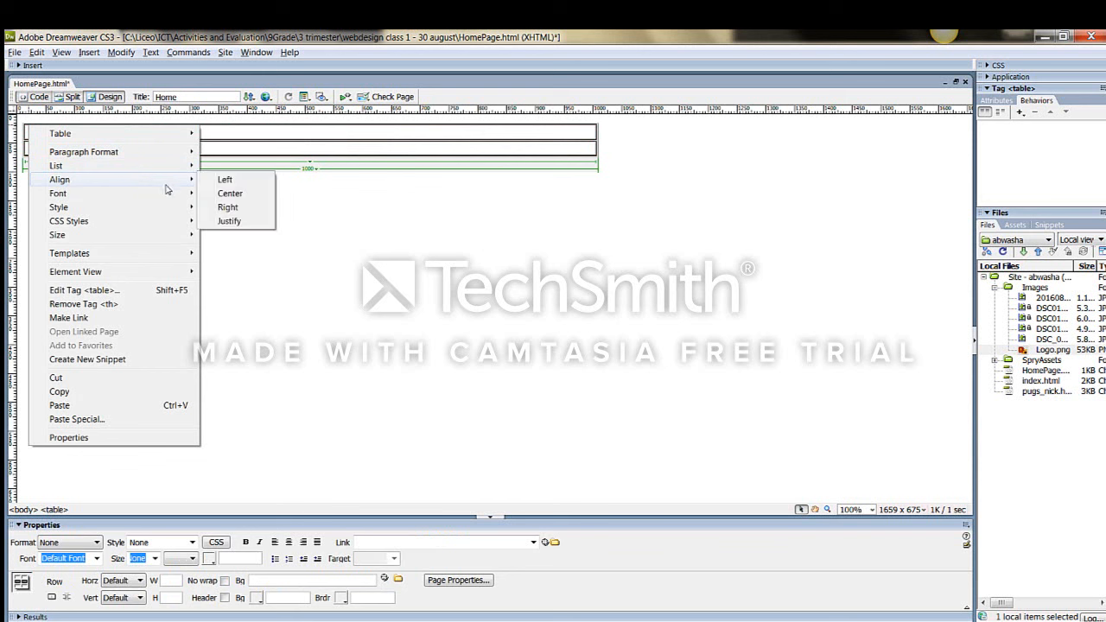
left_click(216, 194)
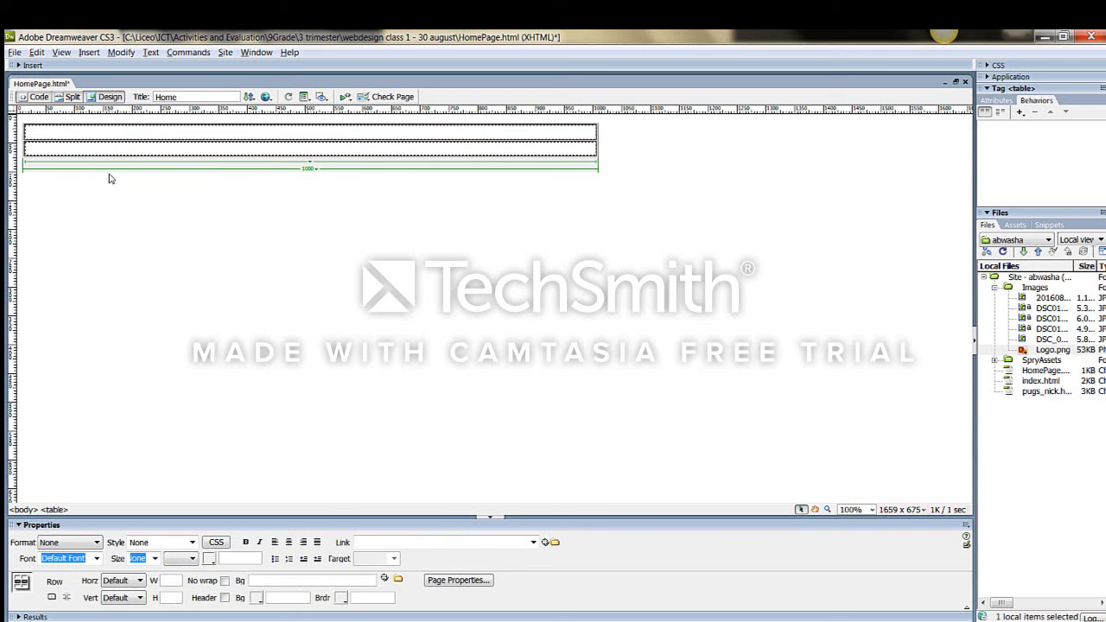
left_click(48, 186)
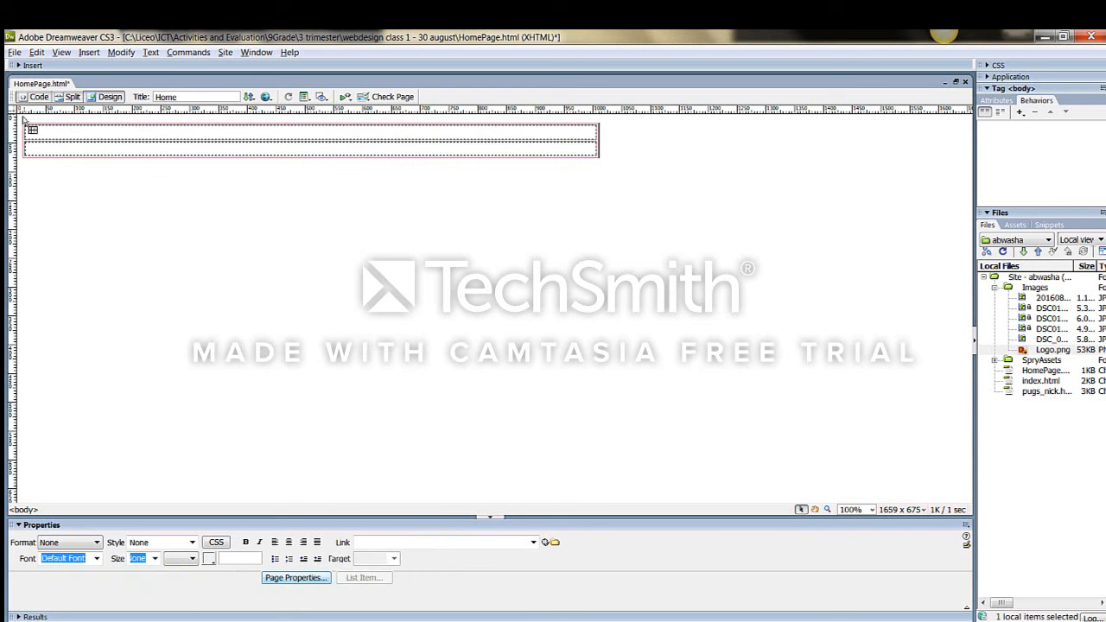
Center the whole table on the page and switch to its browser preview.
left_click(24, 123)
right_click(24, 122)
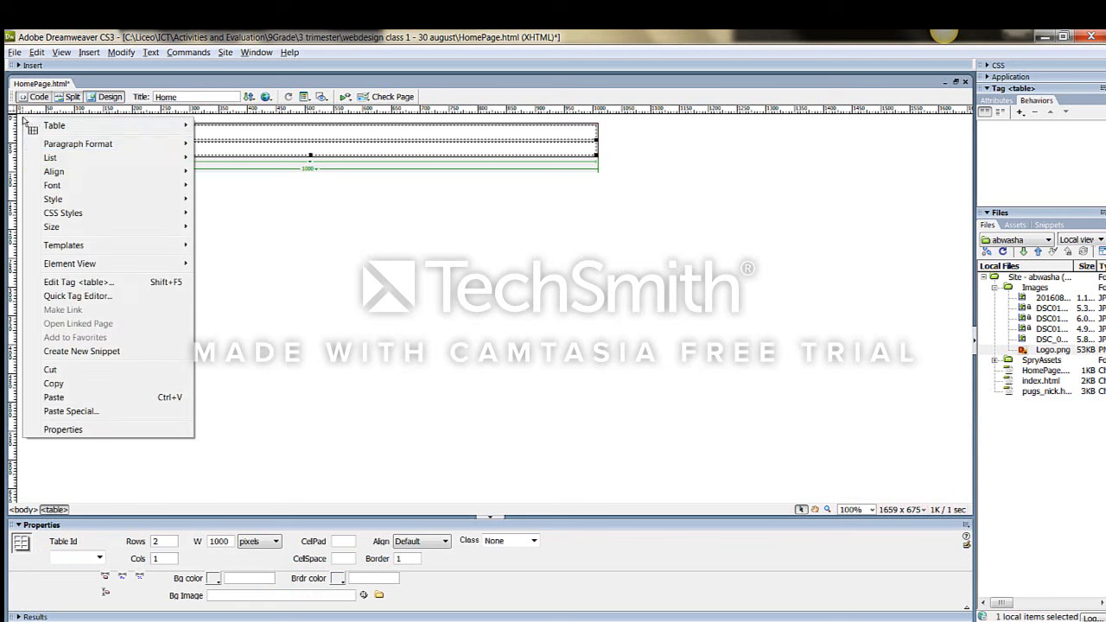
mouse_move(82, 172)
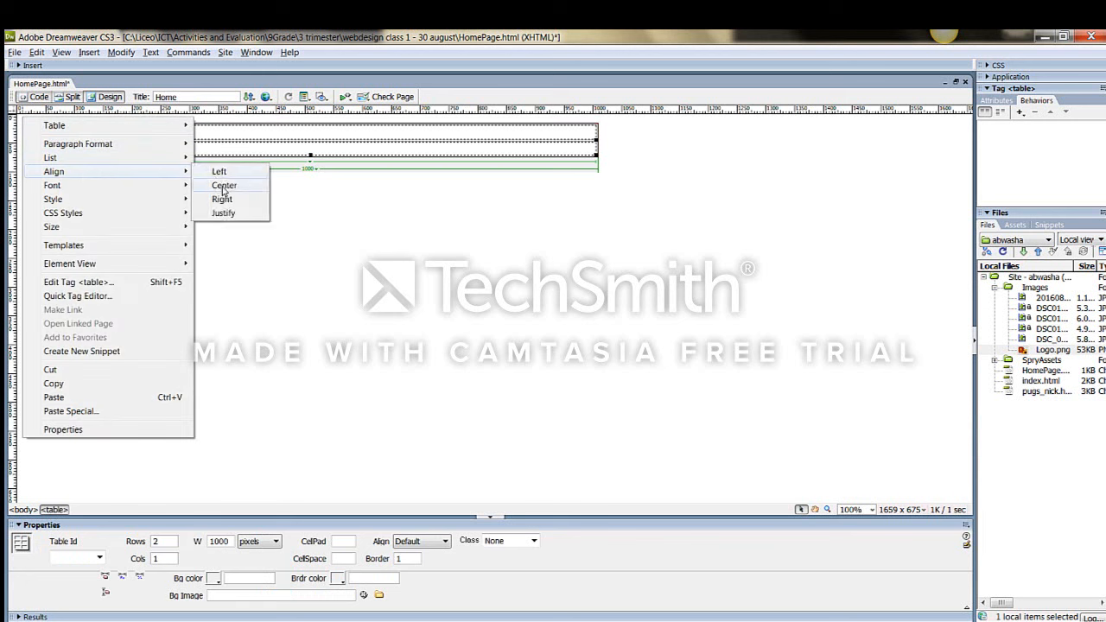
left_click(222, 186)
left_click(231, 212)
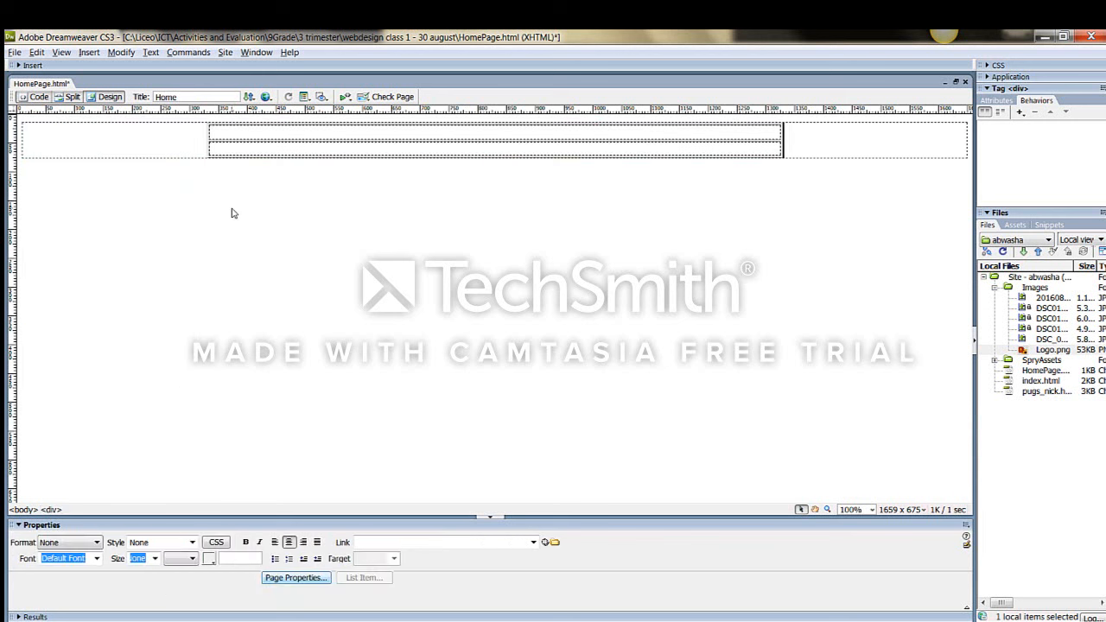
key("F12")
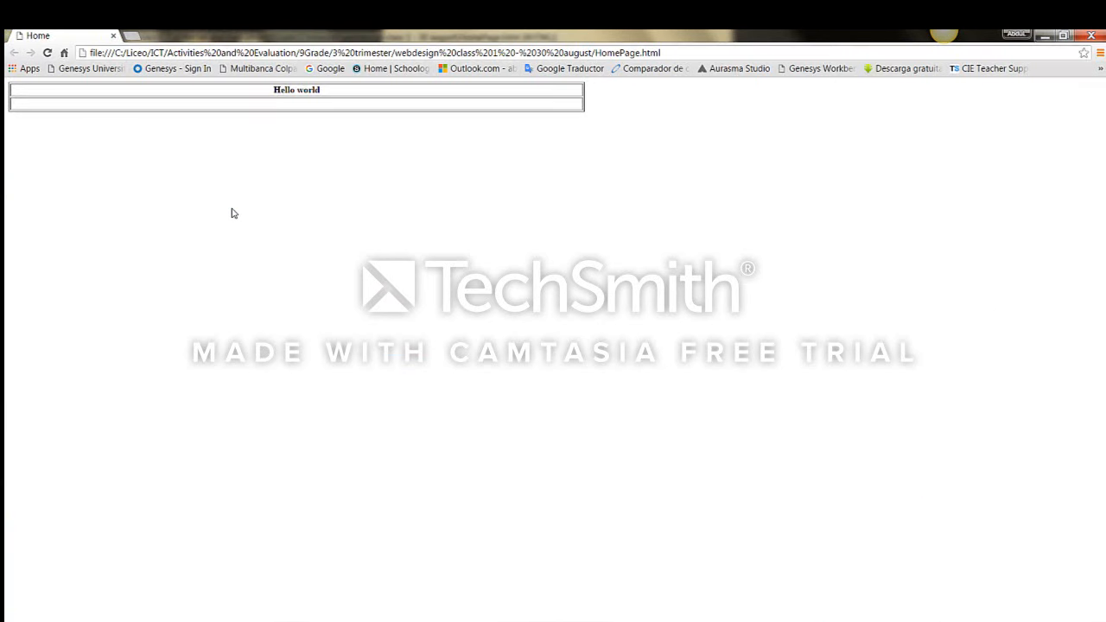
Refresh the home page preview to check the centered table, and return to Dreamweaver.
left_click(48, 52)
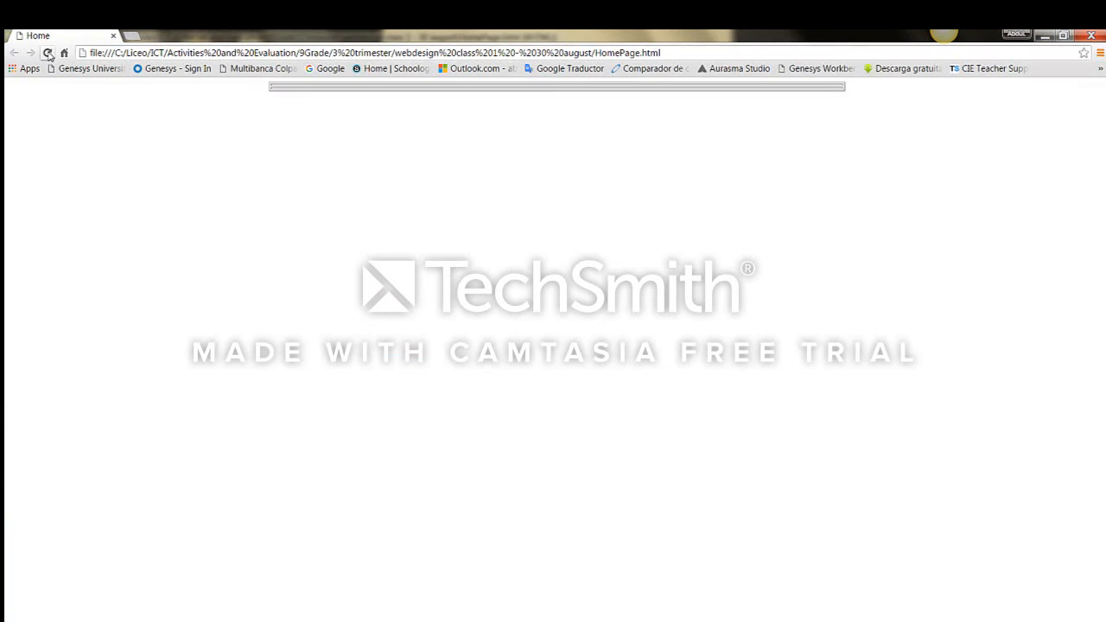
key("alt+Tab")
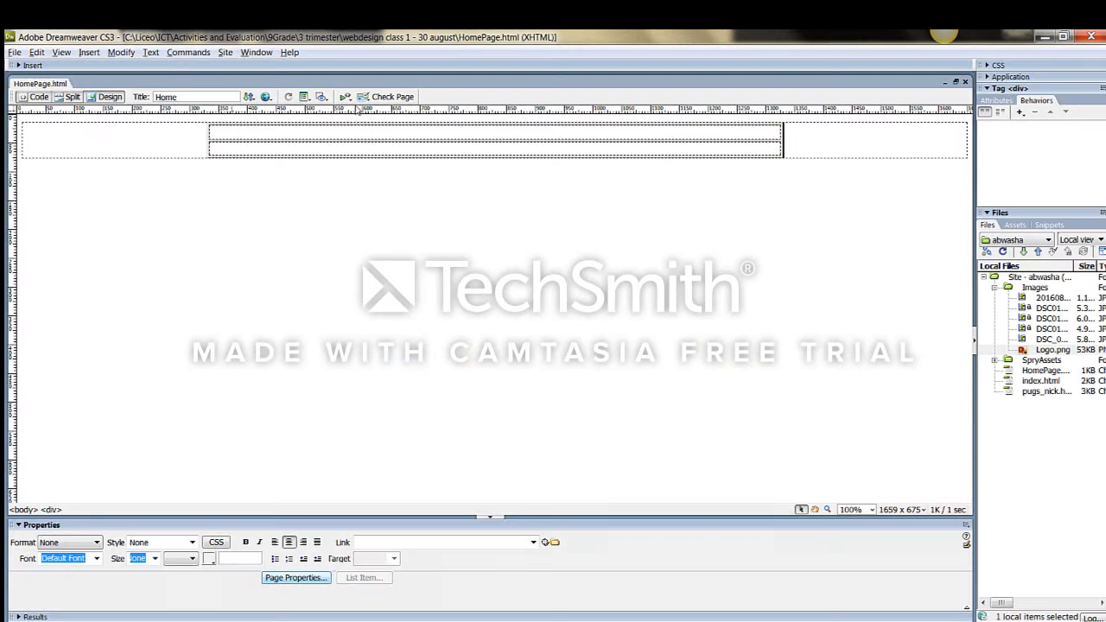
Try making both table rows taller, check the refreshed page in the browser, and return to Dreamweaver.
left_click_drag(426, 142, 419, 198)
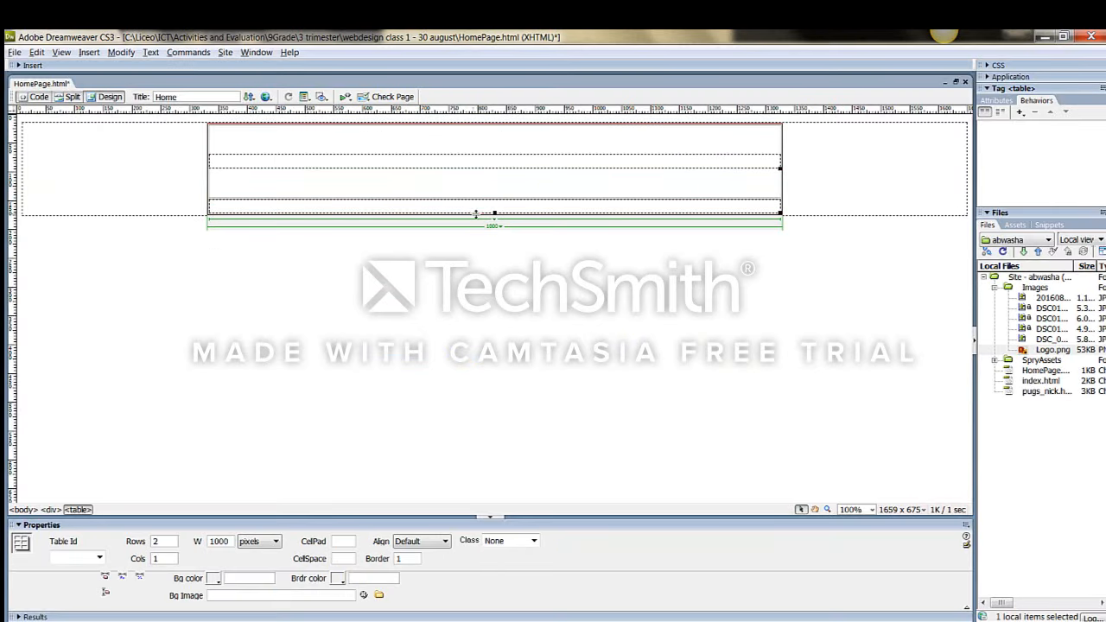
left_click_drag(491, 213, 492, 309)
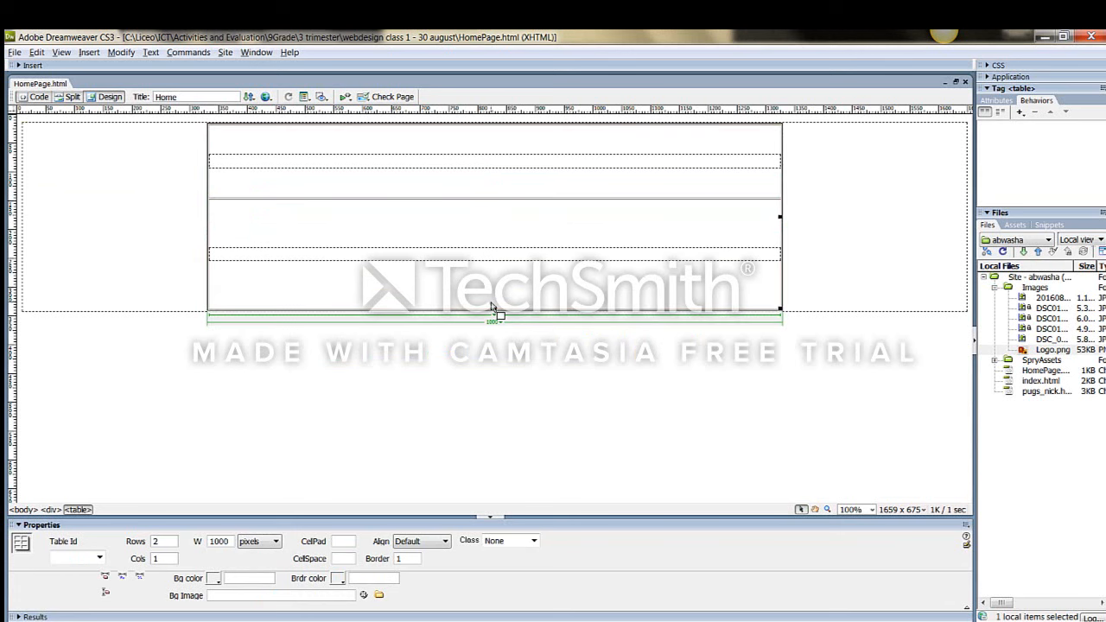
key("F12")
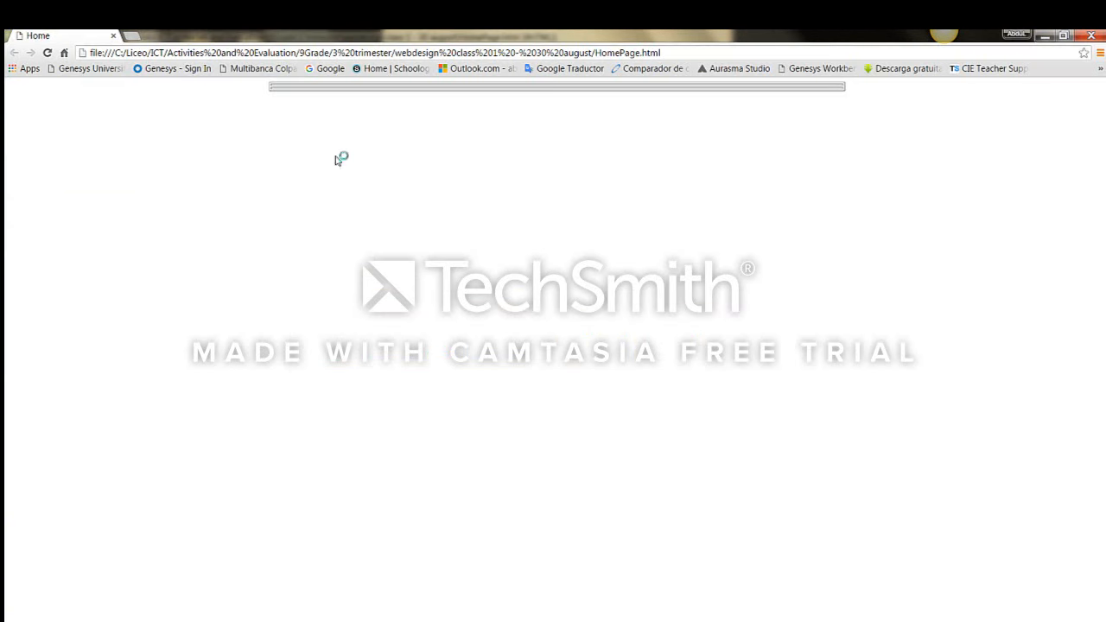
left_click(47, 53)
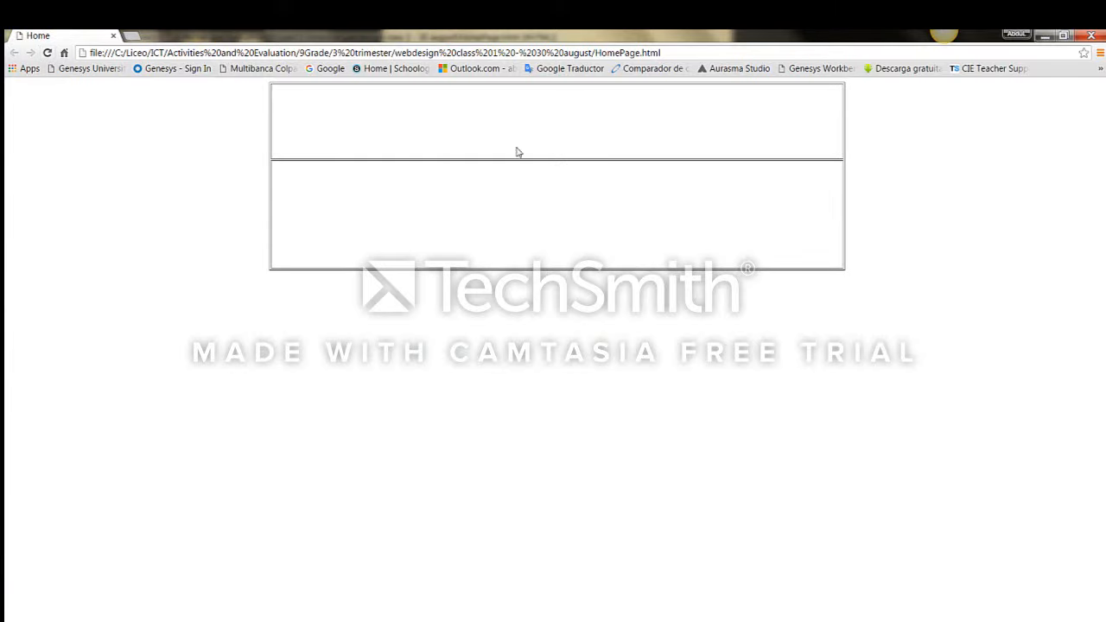
key("alt+Tab")
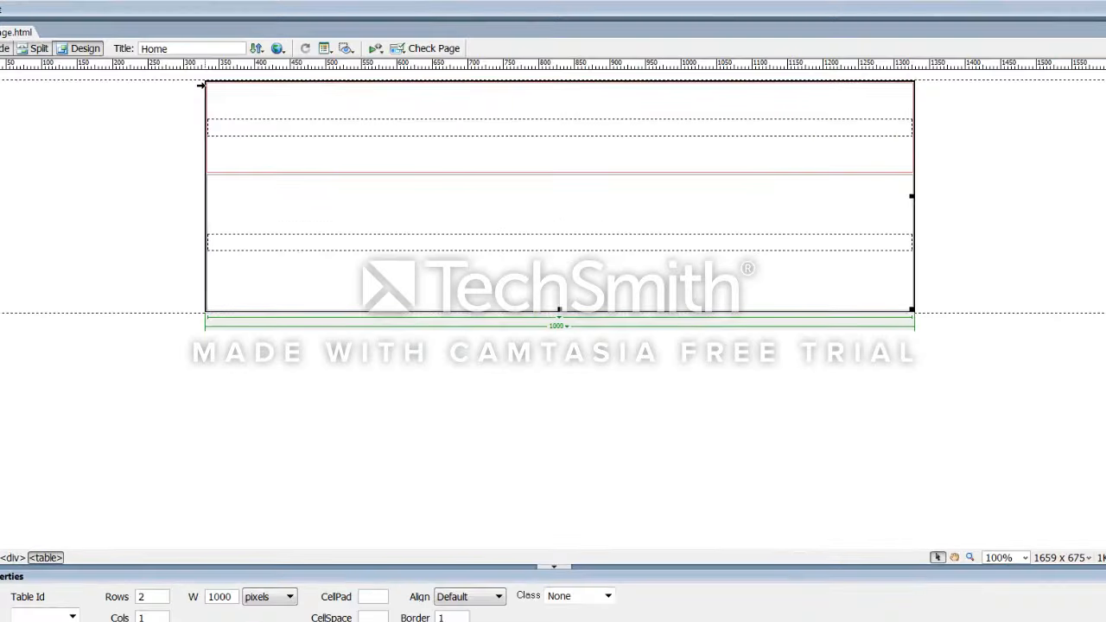
Select the table's top row and the whole table, and undo the row height changes.
left_click(209, 150)
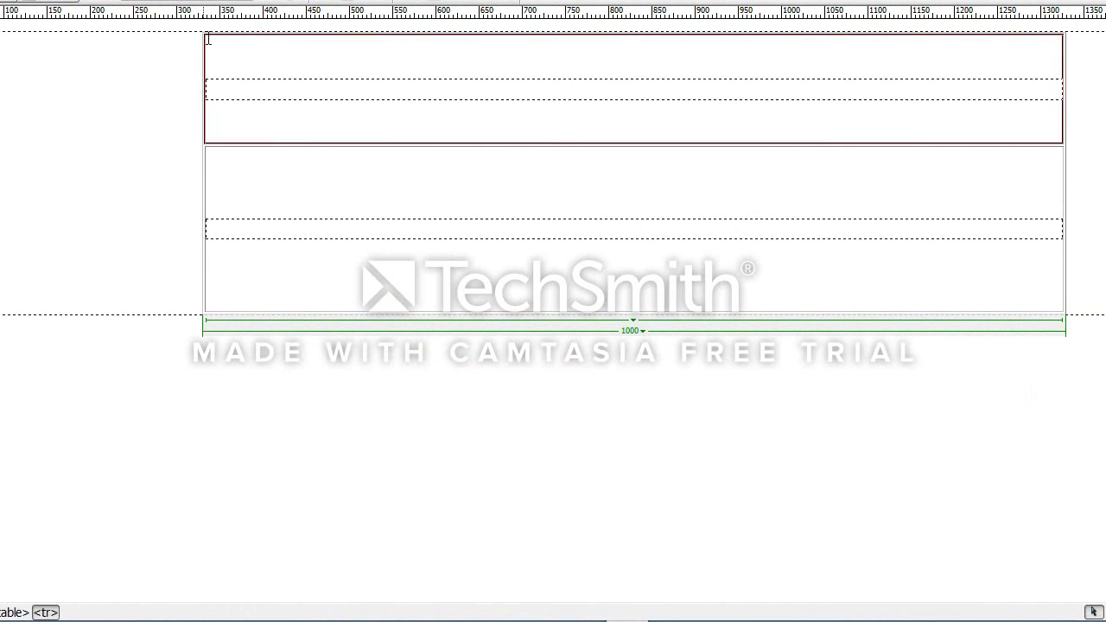
left_click(205, 39)
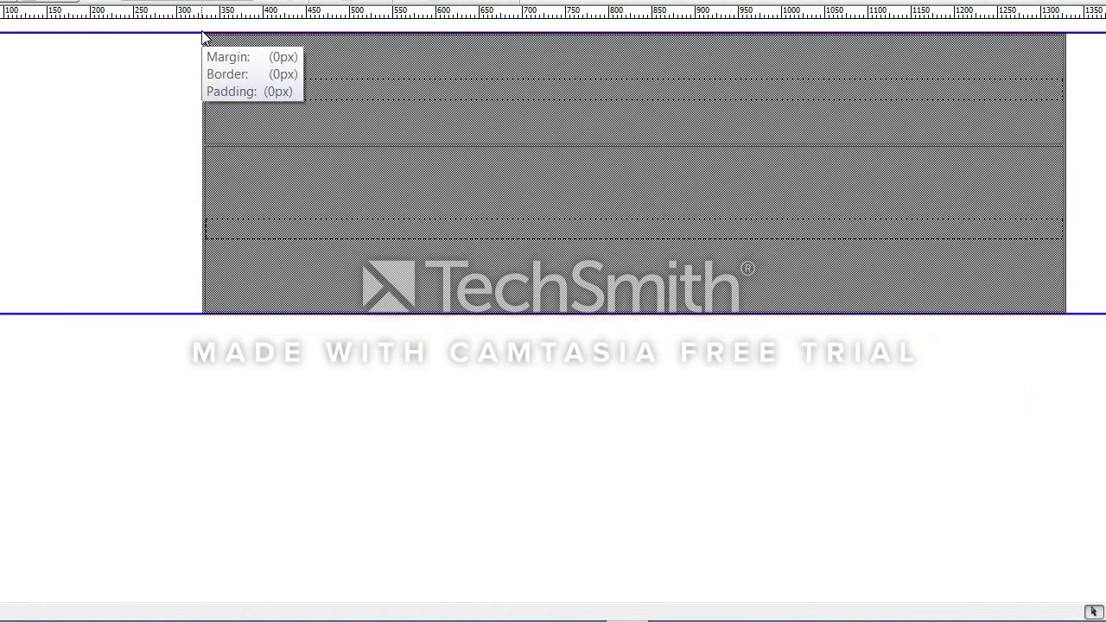
key("ctrl+z")
key("ctrl+z")
key("ctrl+z")
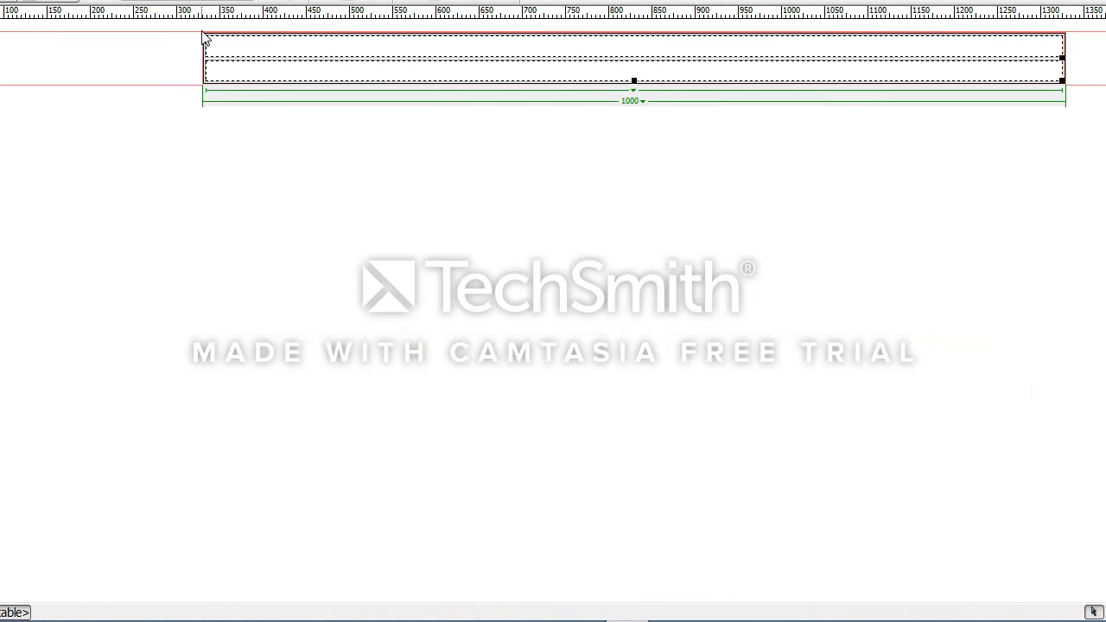
Select the whole table and apply center alignment to it on the page.
left_click(200, 274)
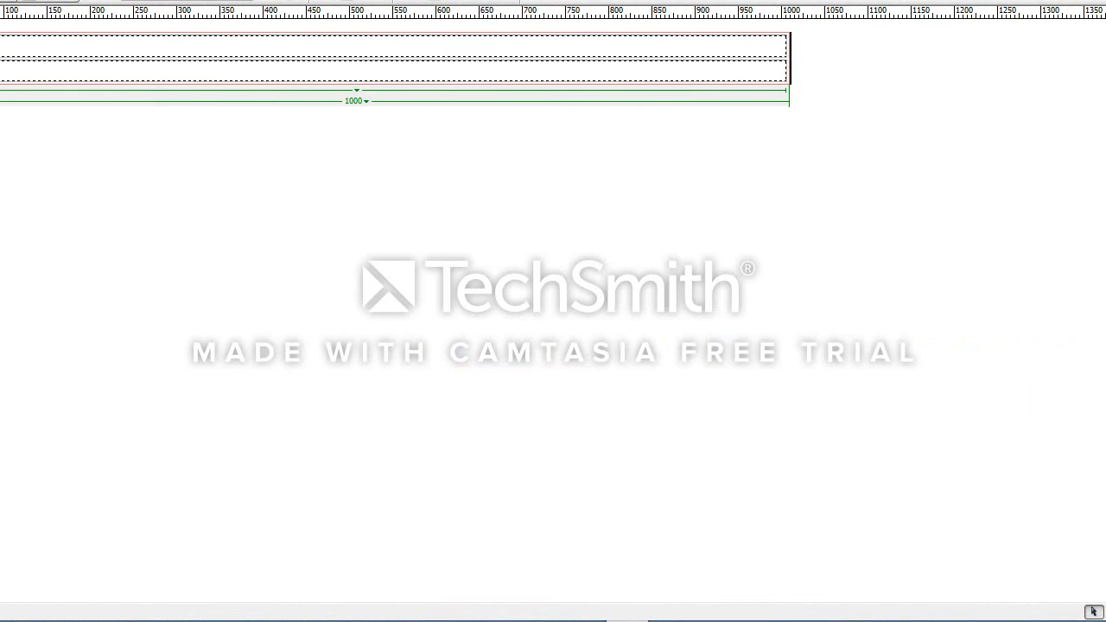
left_click(204, 83)
right_click(0, 32)
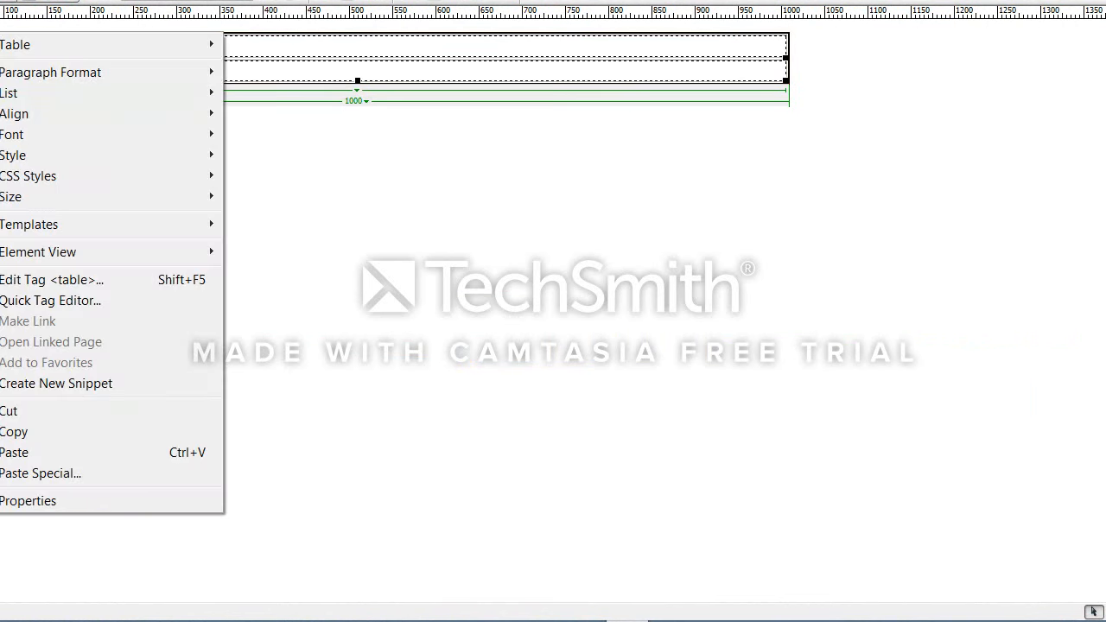
mouse_move(32, 115)
left_click(269, 135)
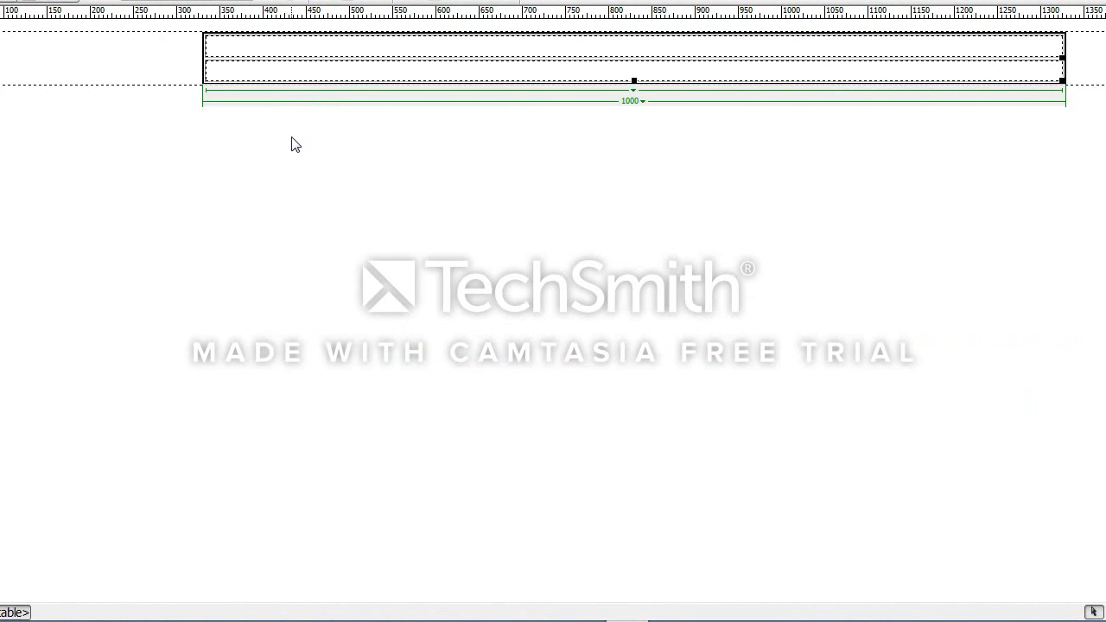
left_click(316, 178)
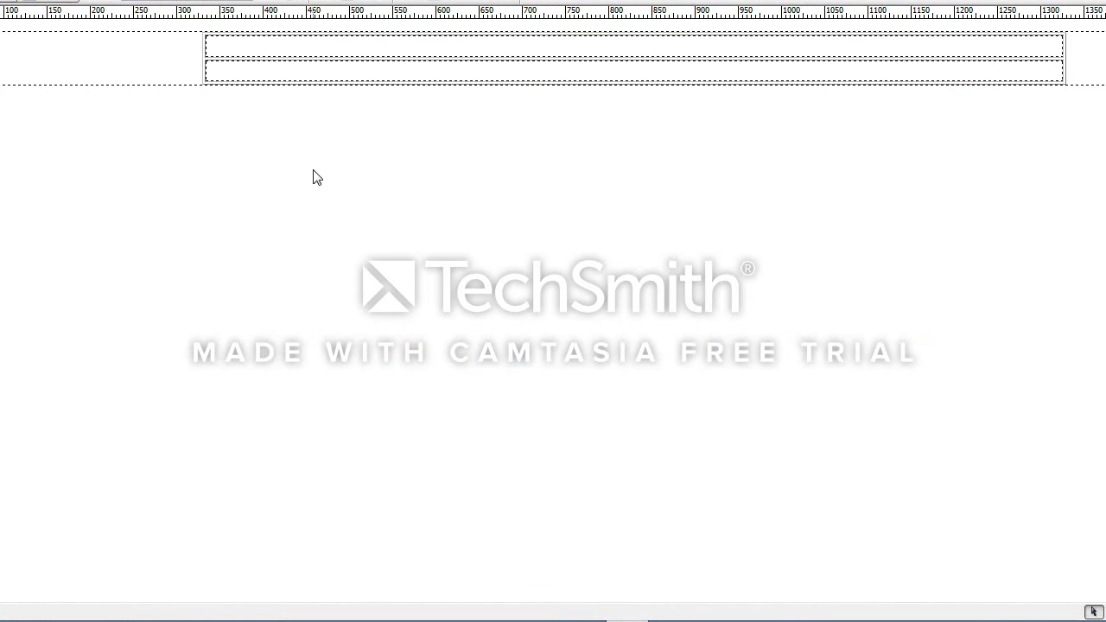
Enlarge the table's header row to about 75 pixels high and make the lower row taller.
left_click(637, 61)
left_click_drag(628, 60, 625, 211)
left_click(570, 65)
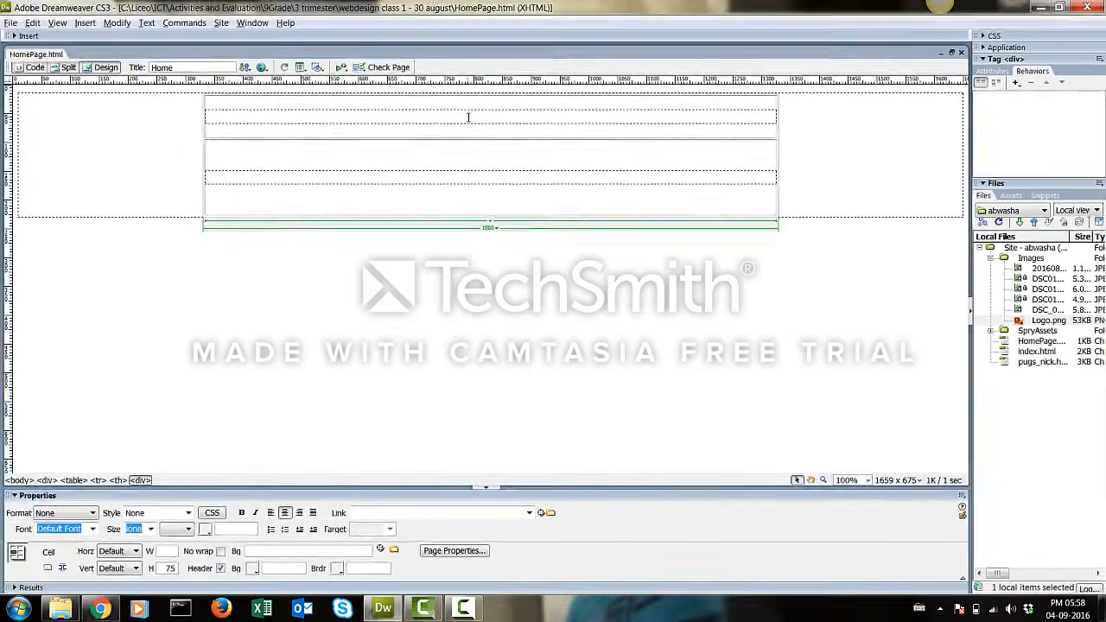
Preview the resized table in the browser with a refreshed page, and return to Dreamweaver.
key("F12")
left_click(43, 23)
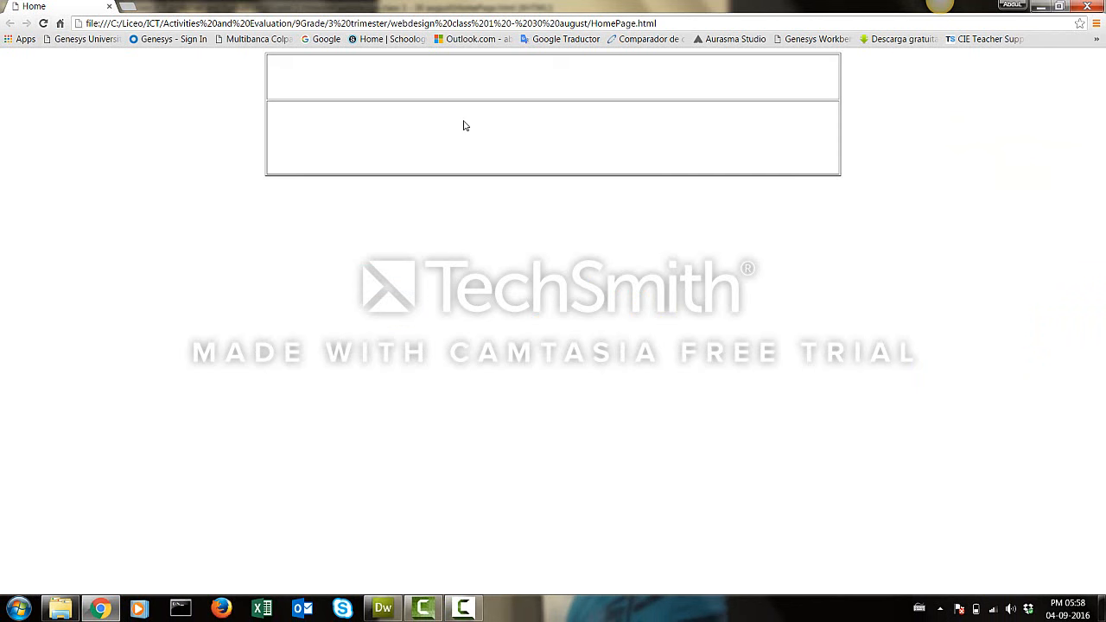
key("alt+Tab")
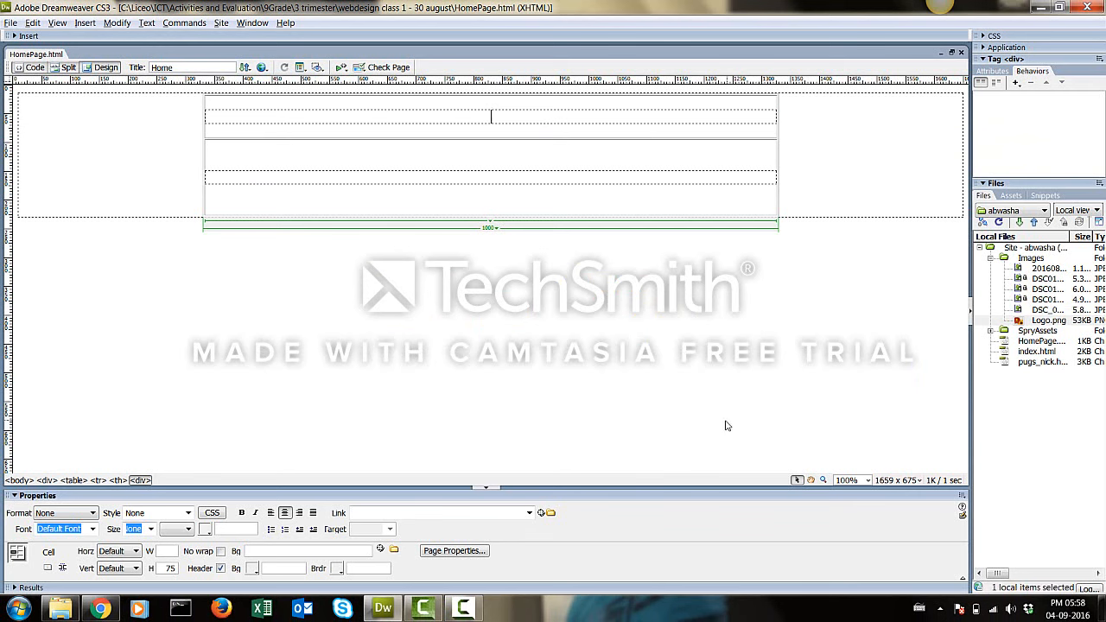
Switch to Windows Explorer, open the site's Images folder and select the four photos from DSC_0012.JPG to DSC01428.JPG.
left_click(60, 609)
double_click(188, 200)
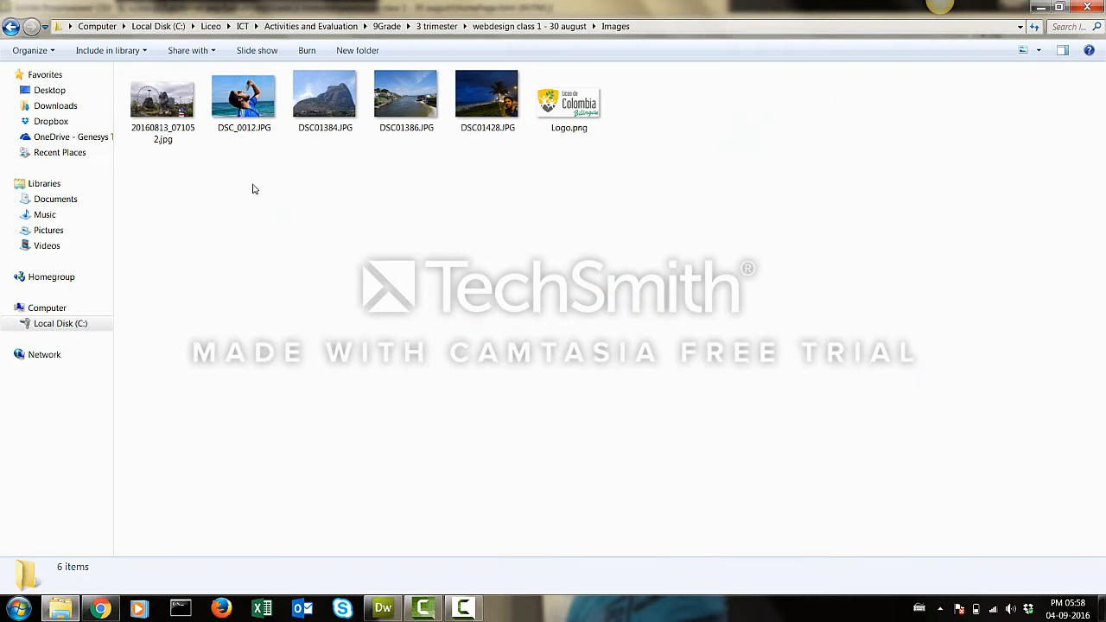
left_click(244, 97)
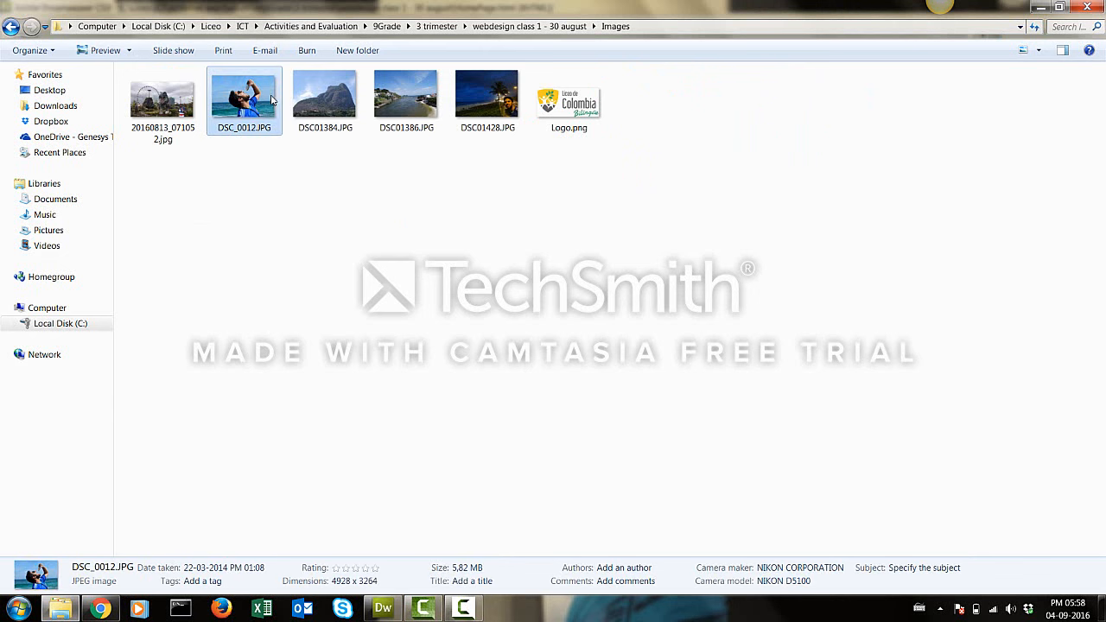
left_click(328, 100, "ctrl")
left_click(414, 106, "ctrl")
left_click(486, 100, "ctrl")
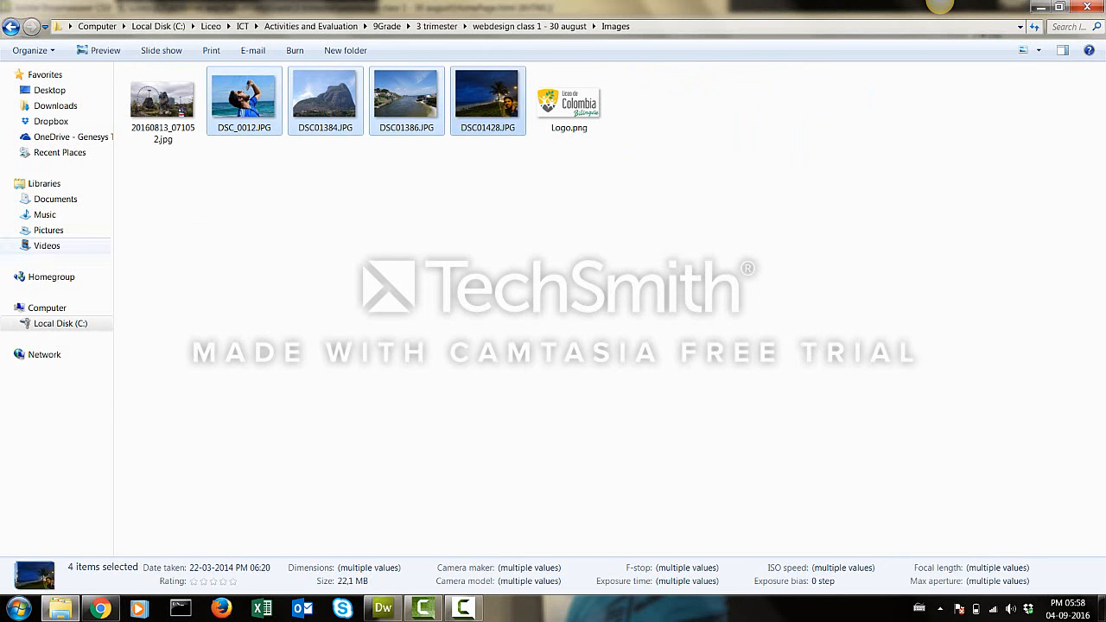
Rename the photo 20160813_071052.jpg as HomeImage.jpg.
left_click(148, 107)
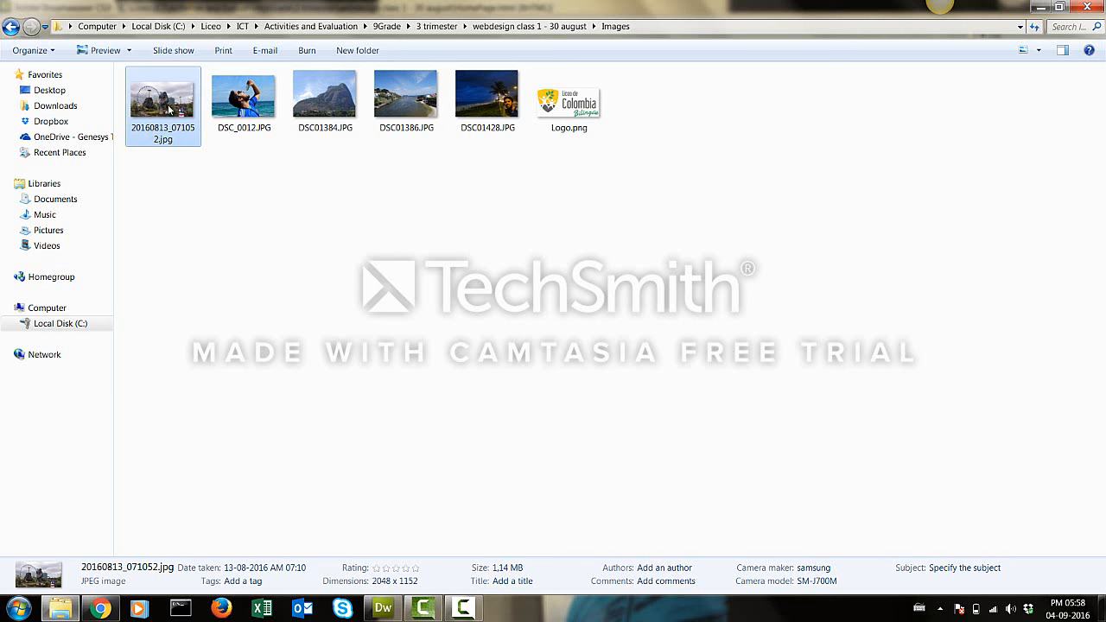
key("F2")
type("Home")
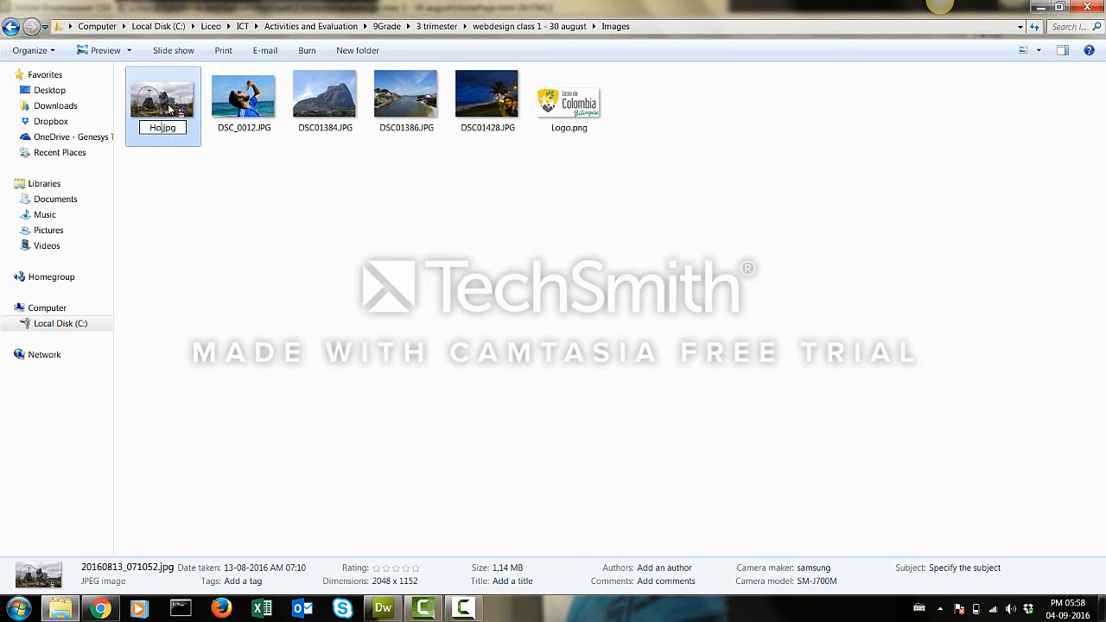
type("Image")
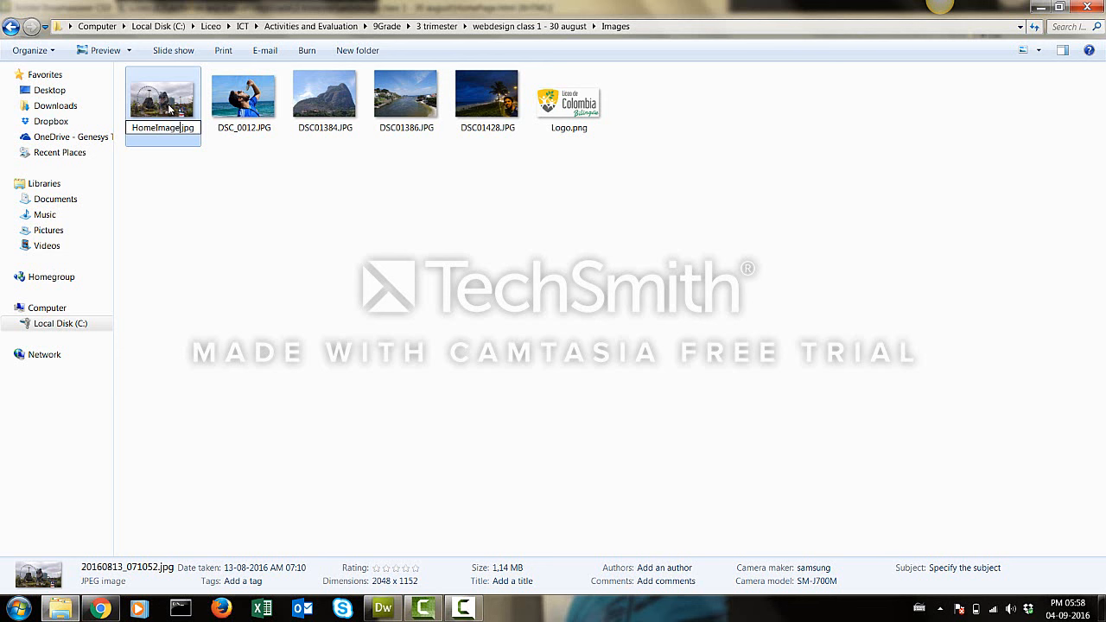
left_click(234, 228)
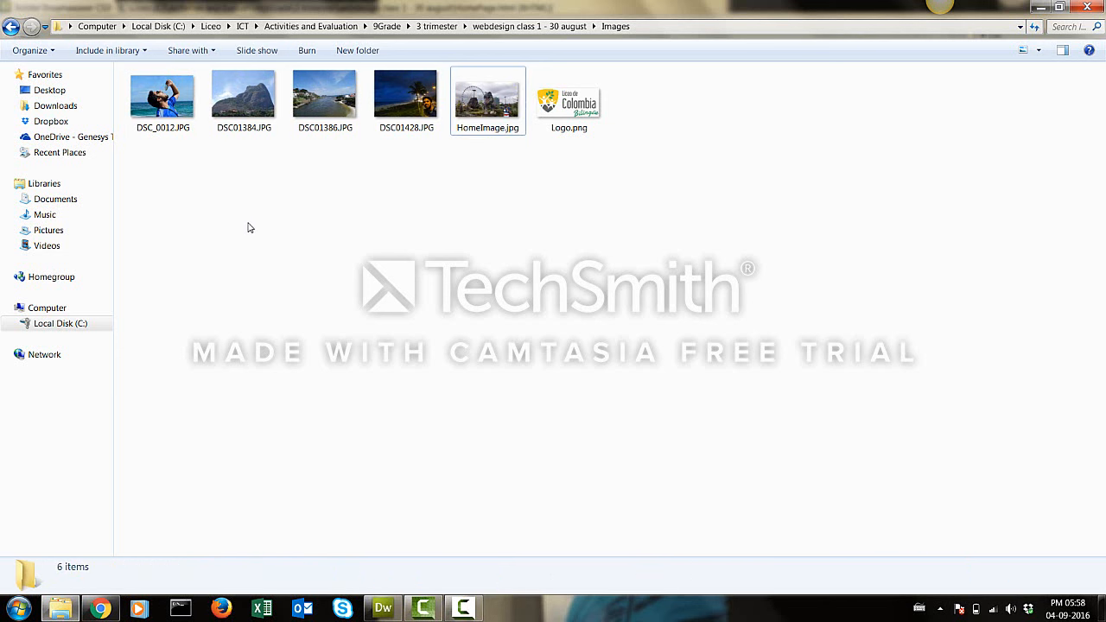
Select HomeImage.jpg in the folder, return to Dreamweaver and refresh the site's local file list.
left_click(487, 112)
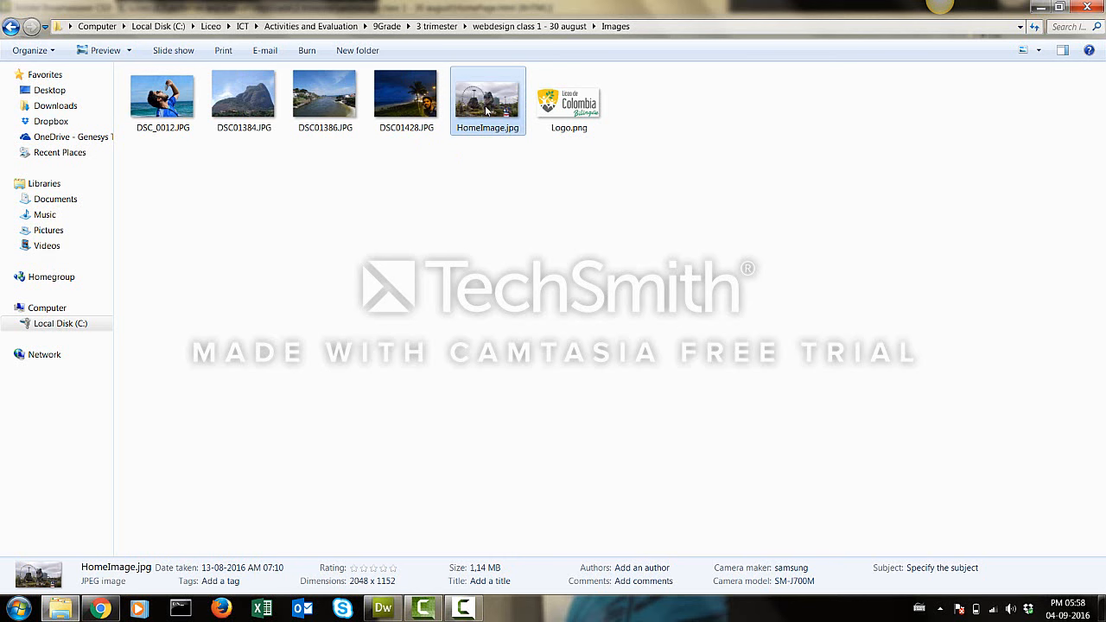
key("alt+Tab")
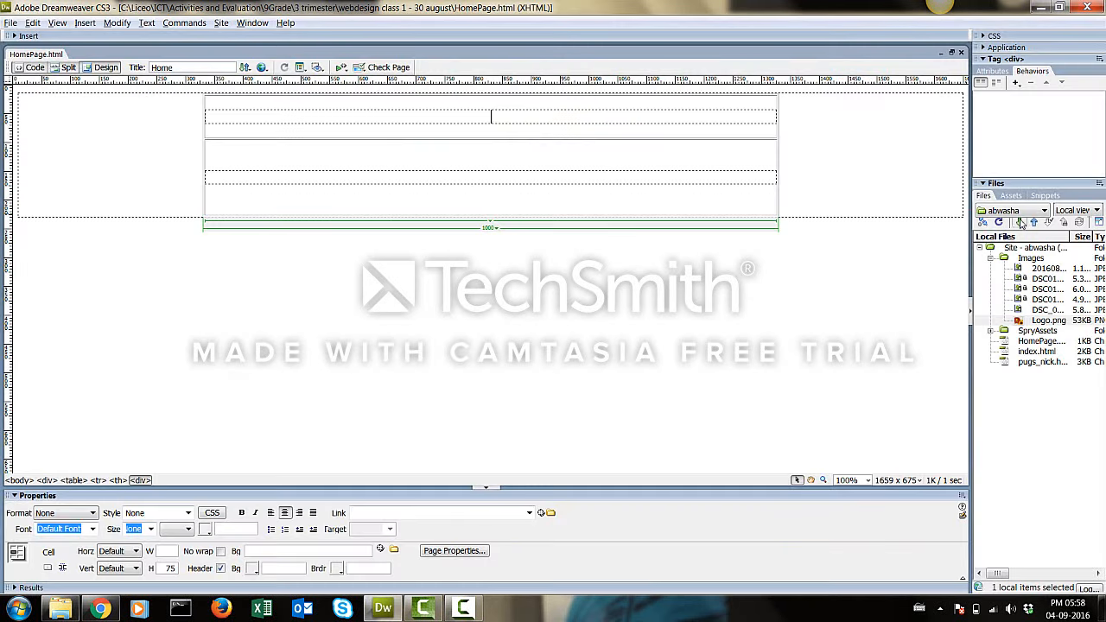
left_click(1000, 223)
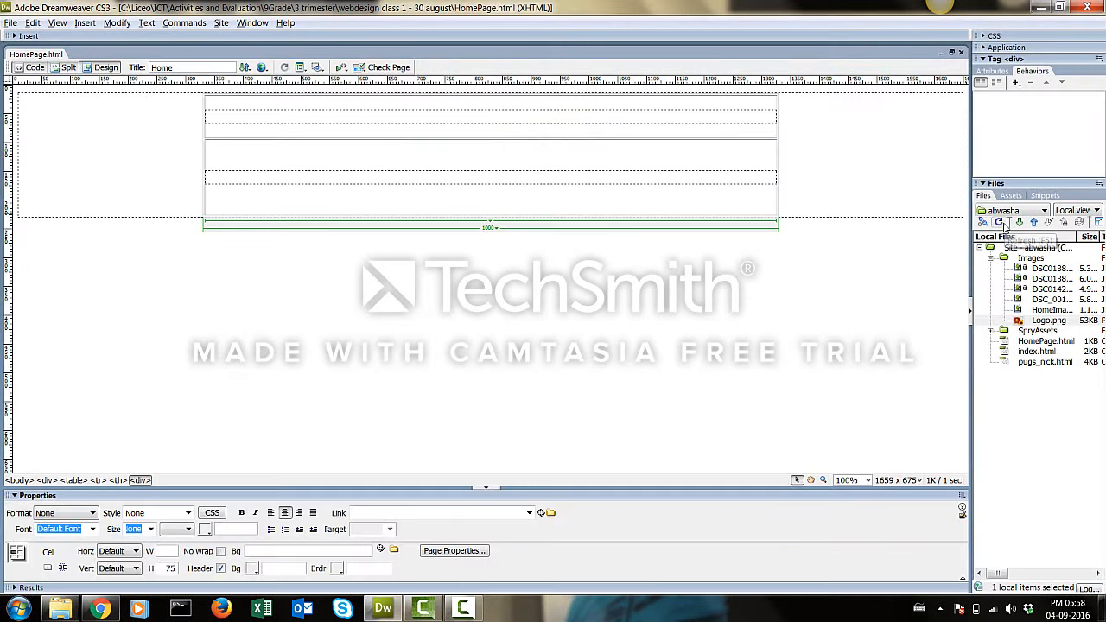
Insert HomeImage.jpg into the table's header cell with the alternate text "Home".
left_click(1043, 309)
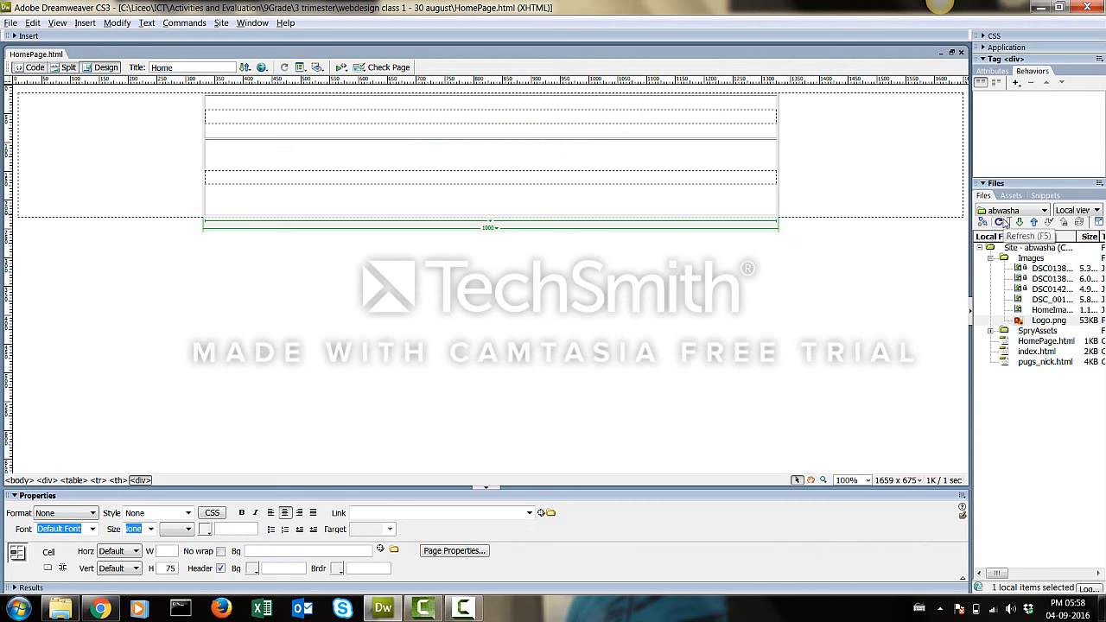
left_click_drag(1035, 311, 535, 120)
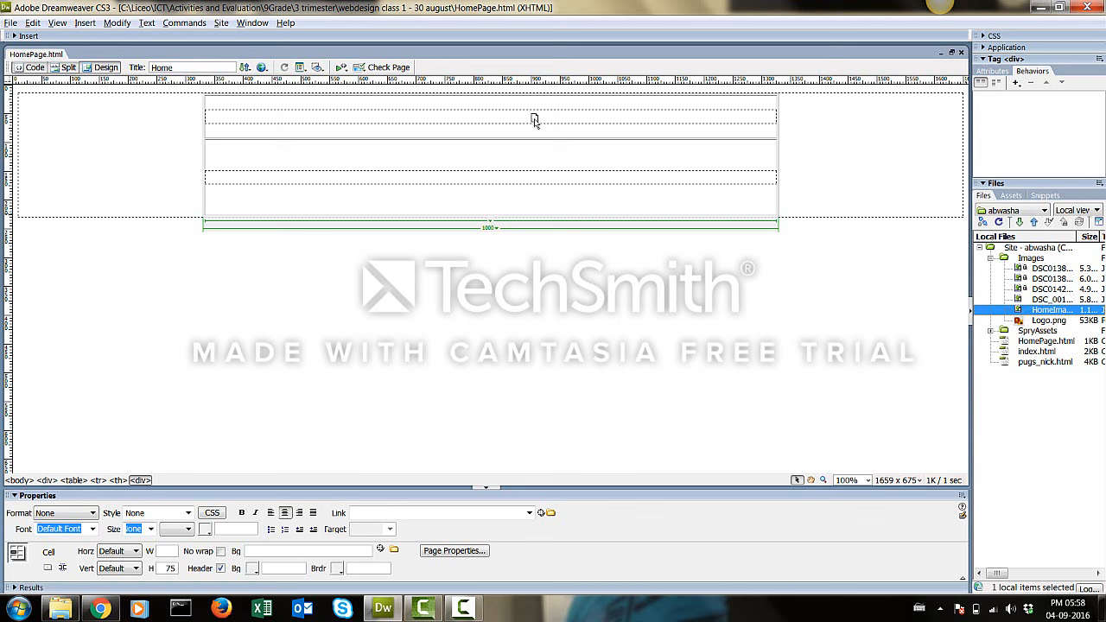
left_click_drag(534, 119, 534, 119)
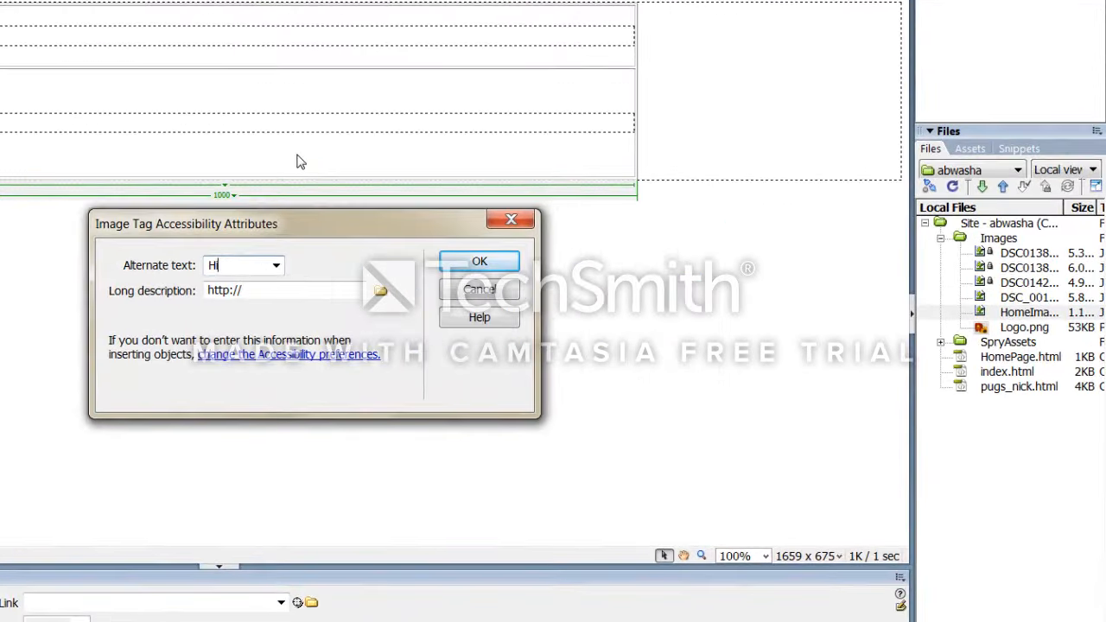
type("Home")
left_click(478, 262)
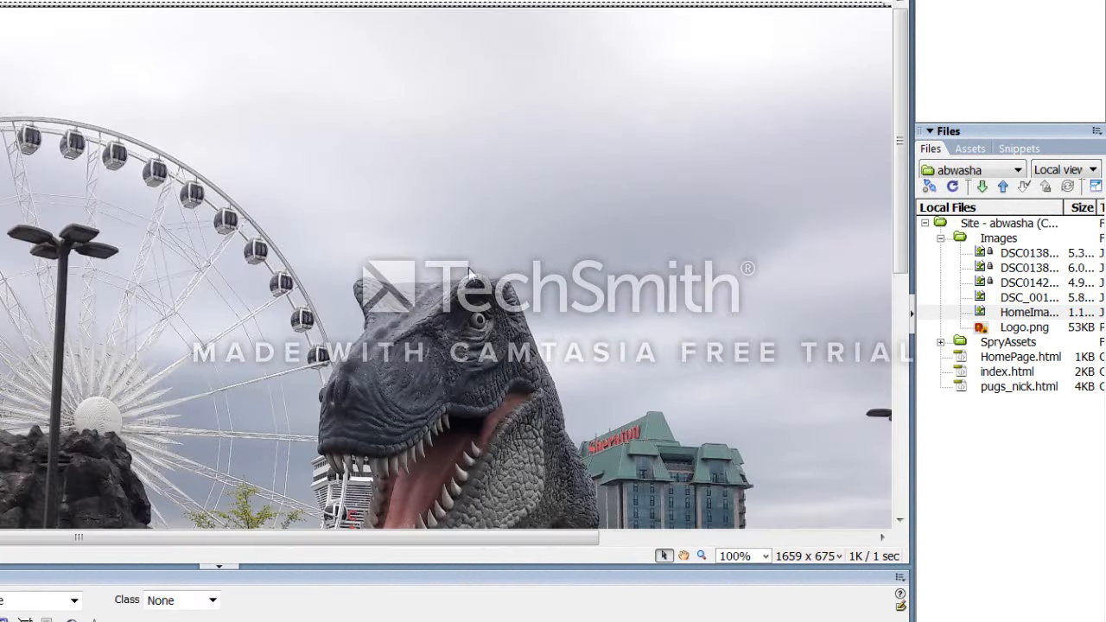
Shrink the inserted home image from its lower corner and bring the whole picture back into view.
scroll(484, 295, "down", 2)
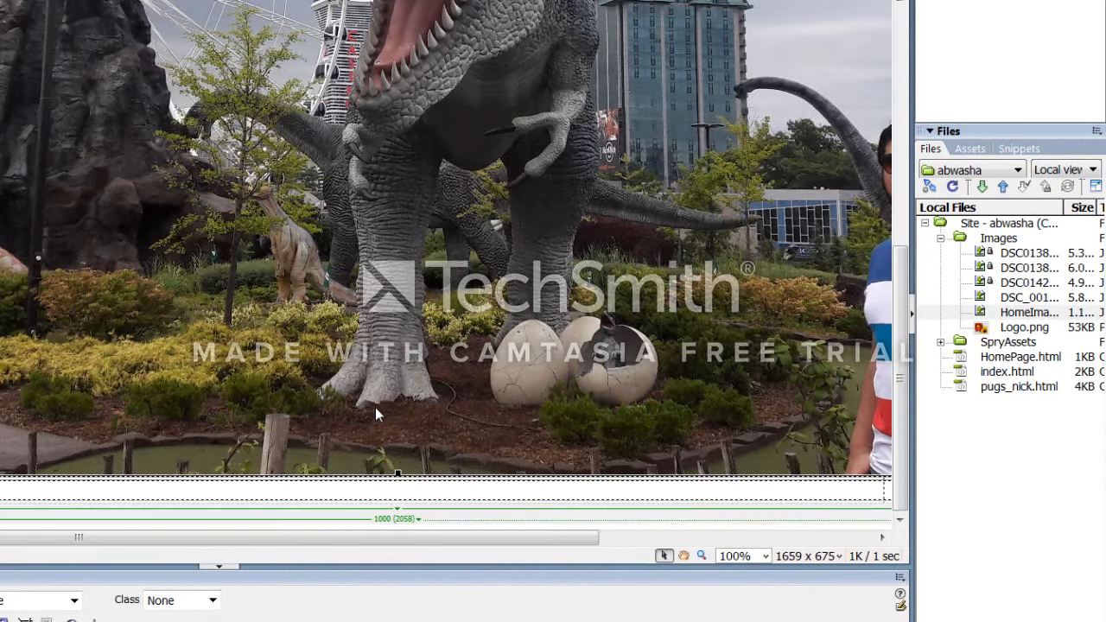
left_click_drag(343, 536, 617, 536)
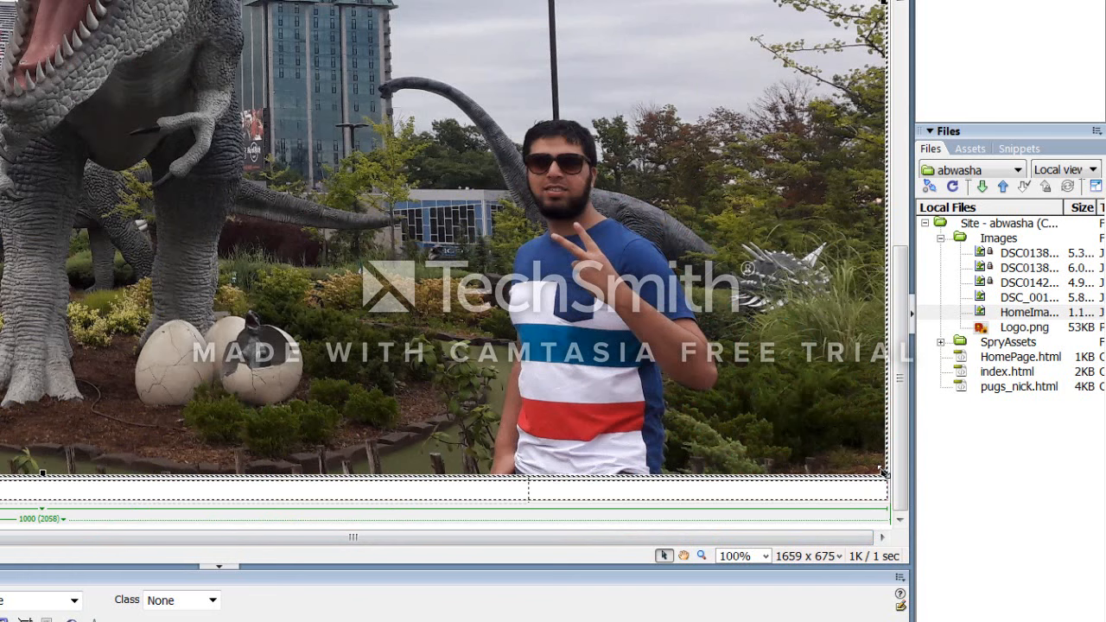
left_click_drag(884, 474, 268, 166)
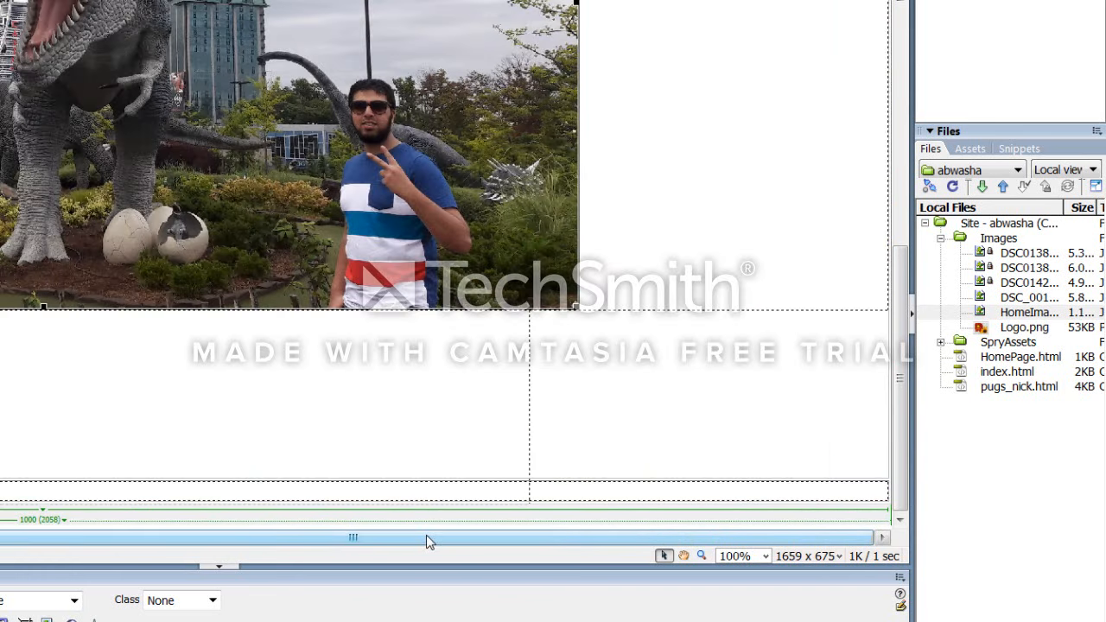
left_click_drag(427, 537, 4, 453)
scroll(121, 277, "up", 5)
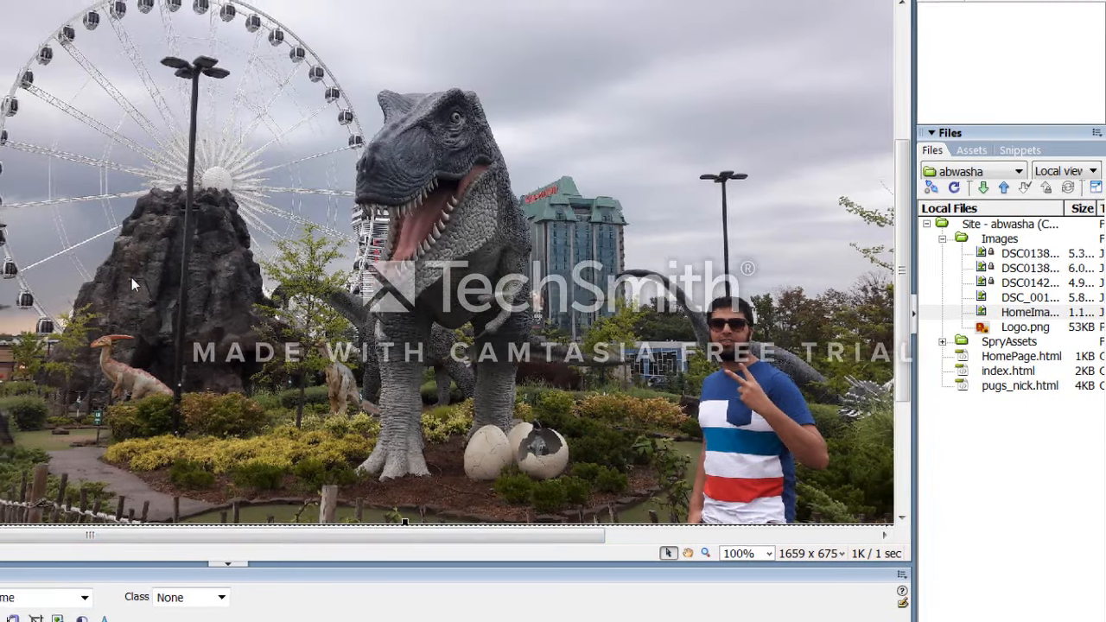
Set the header image's width to 1000 and its height to 250.
scroll(426, 302, "down", 1)
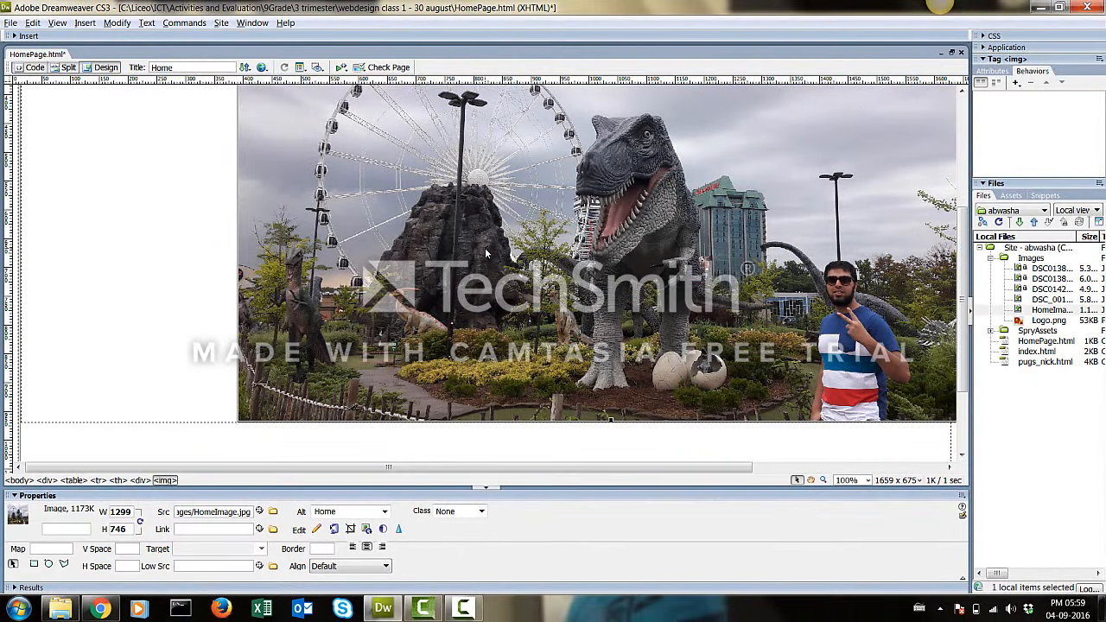
double_click(126, 511)
type("1000")
key("Tab")
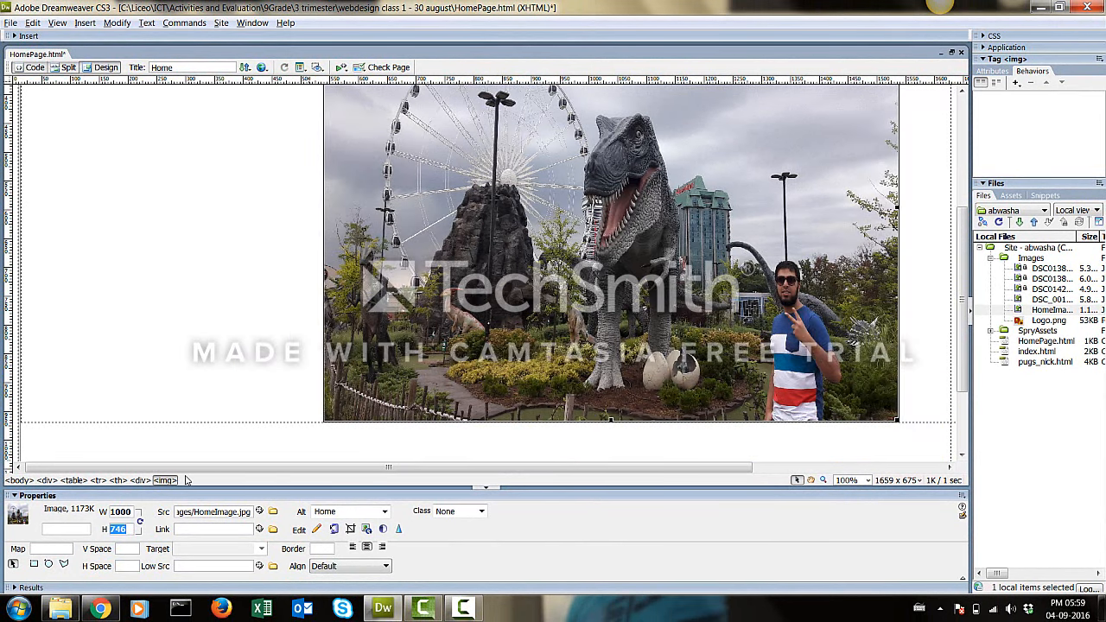
type("250")
key("Return")
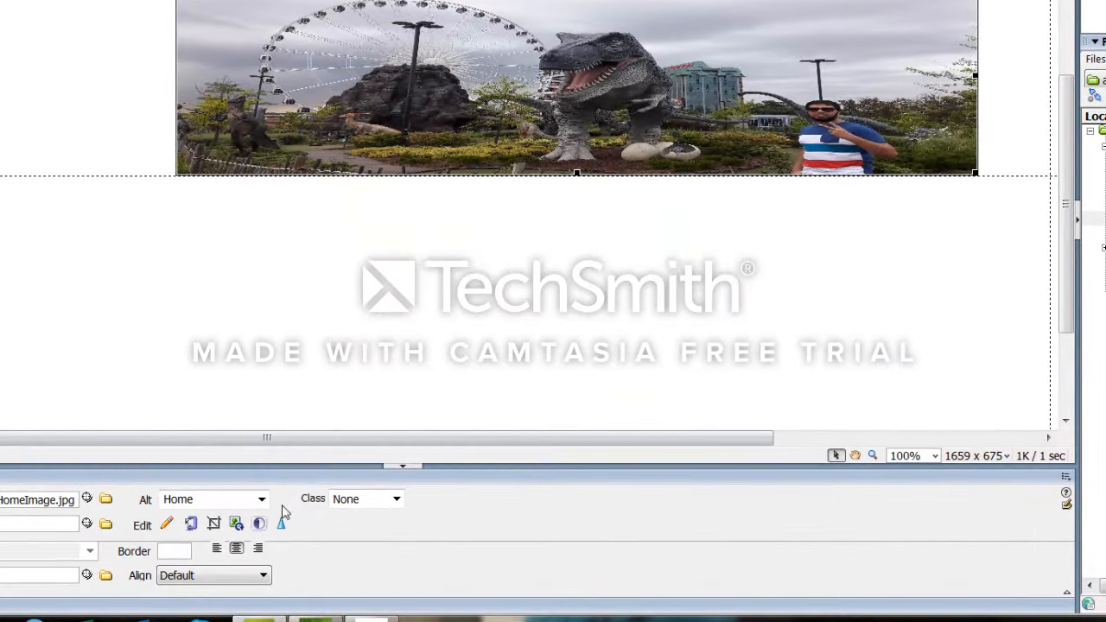
Narrow the whole table by its outer edge to about 1648 pixels wide.
left_click_drag(327, 438, 724, 441)
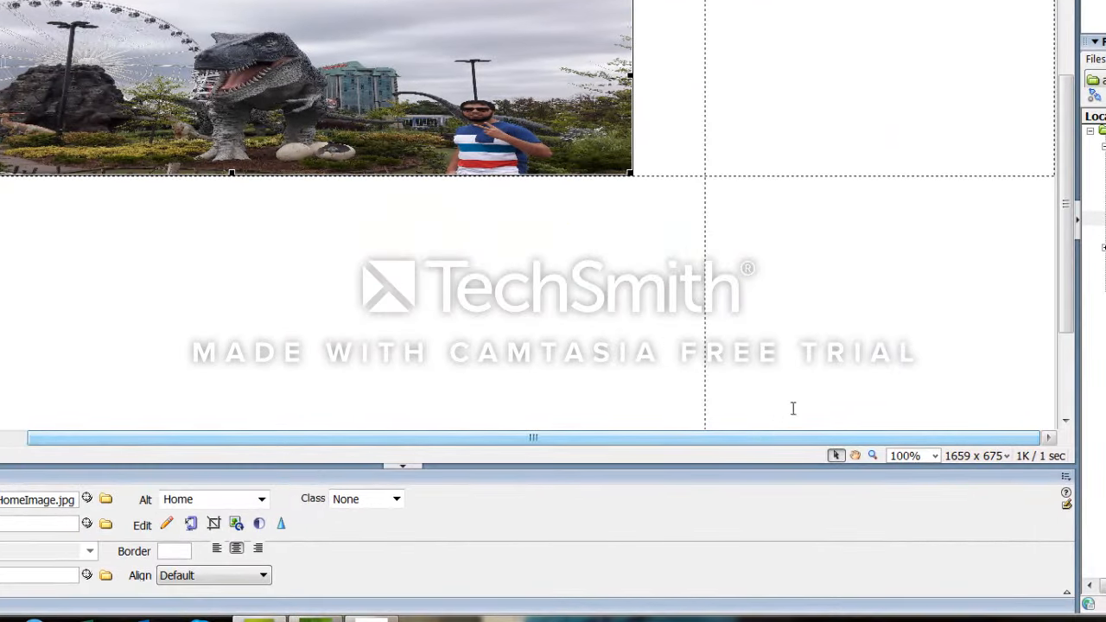
left_click(873, 378)
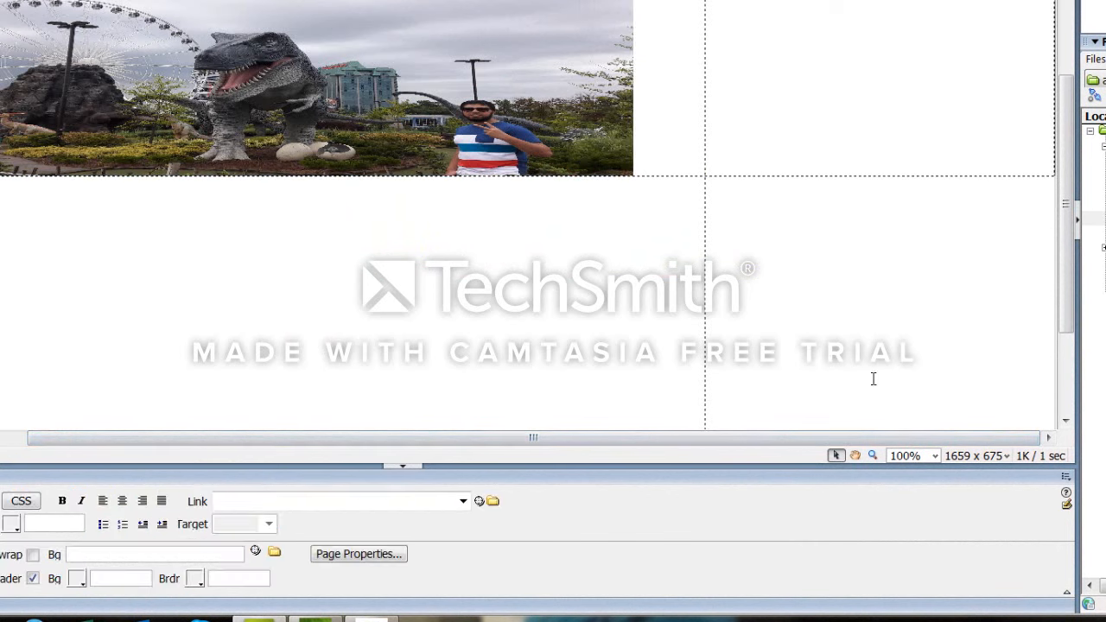
left_click(1056, 306)
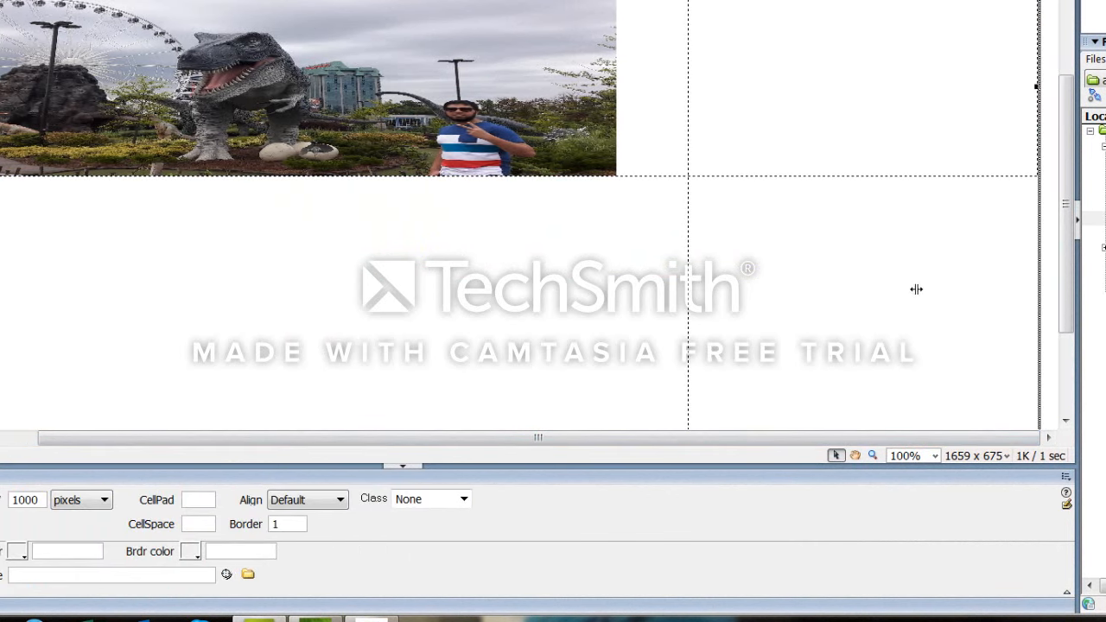
left_click_drag(858, 288, 861, 287)
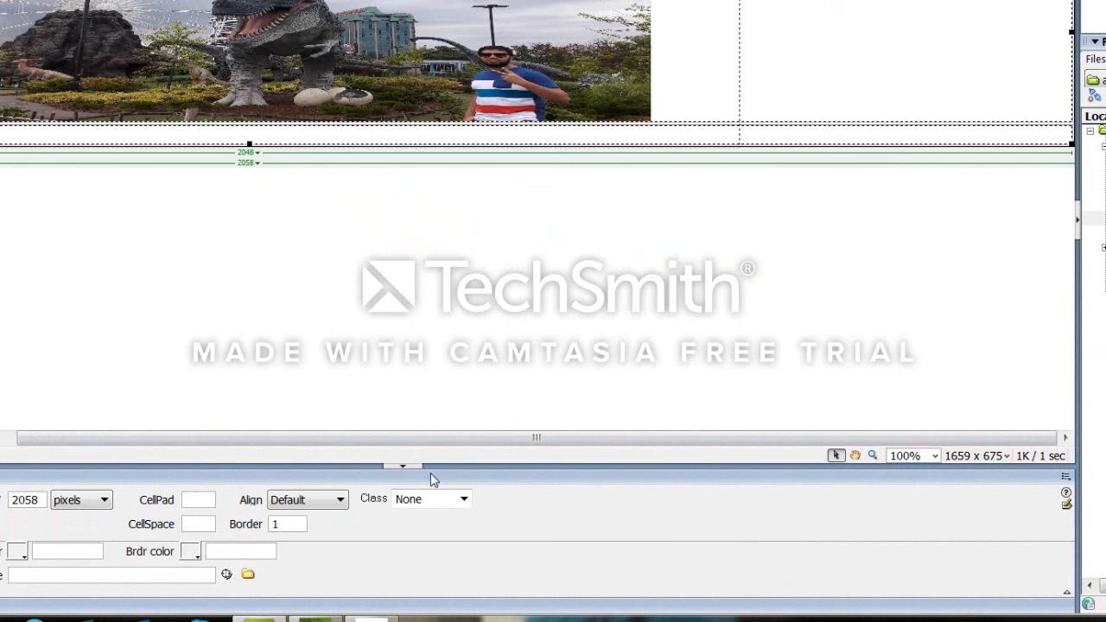
mouse_move(418, 441)
left_mouse_down()
mouse_move(54, 418)
mouse_move(418, 440)
left_mouse_up()
left_click(562, 3)
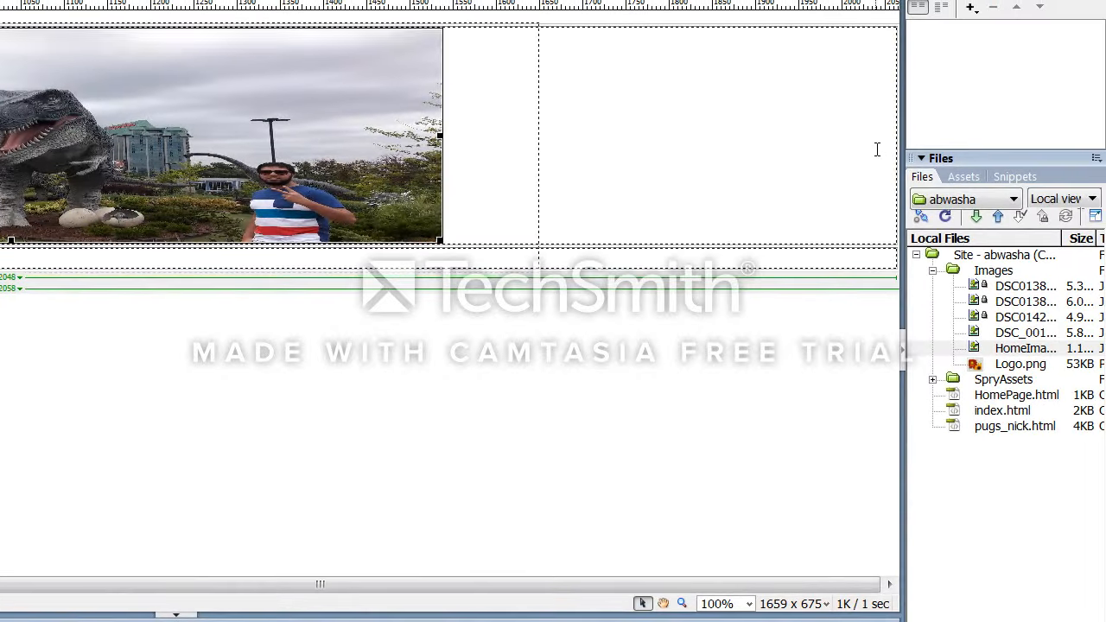
left_click(883, 150)
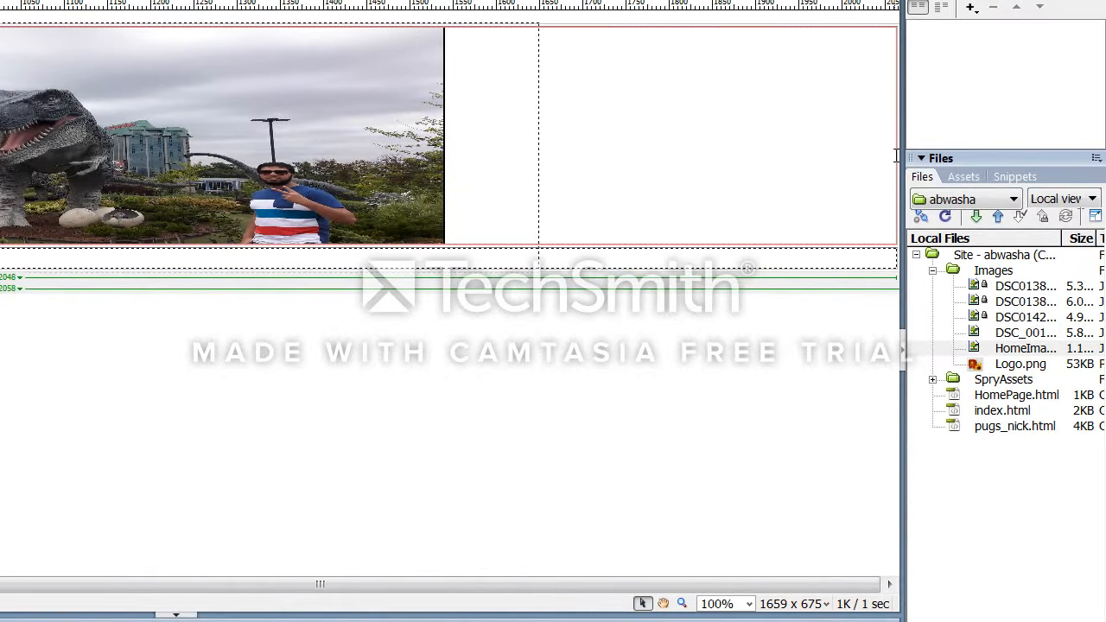
left_click(896, 152)
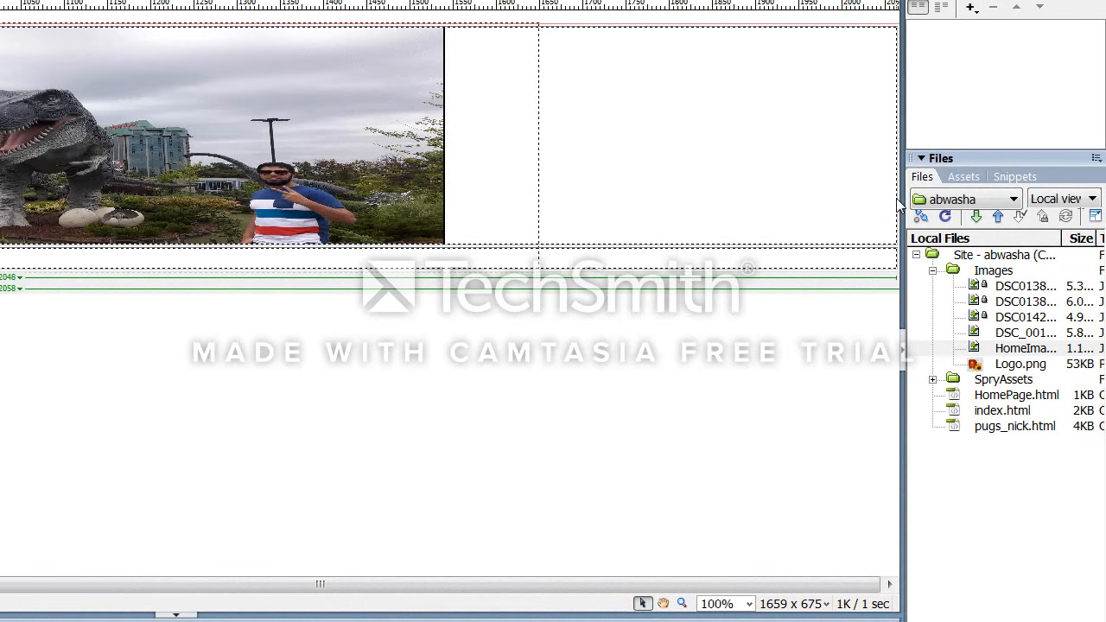
left_click_drag(872, 190, 535, 174)
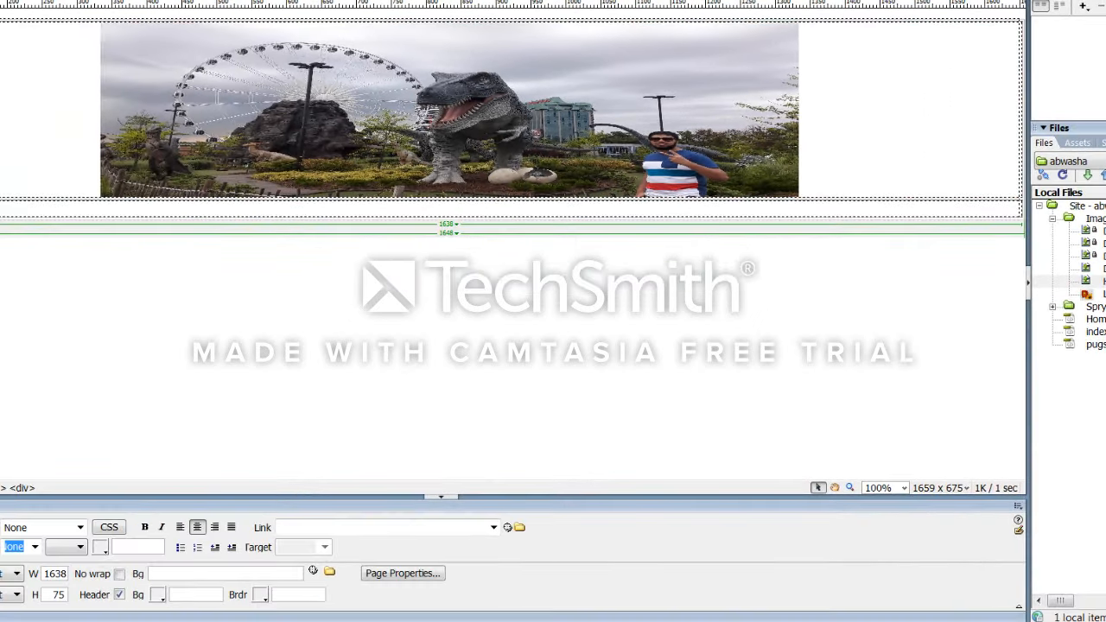
Set the width of the header cell containing the image to 1200.
double_click(59, 579)
type("1200")
key("Return")
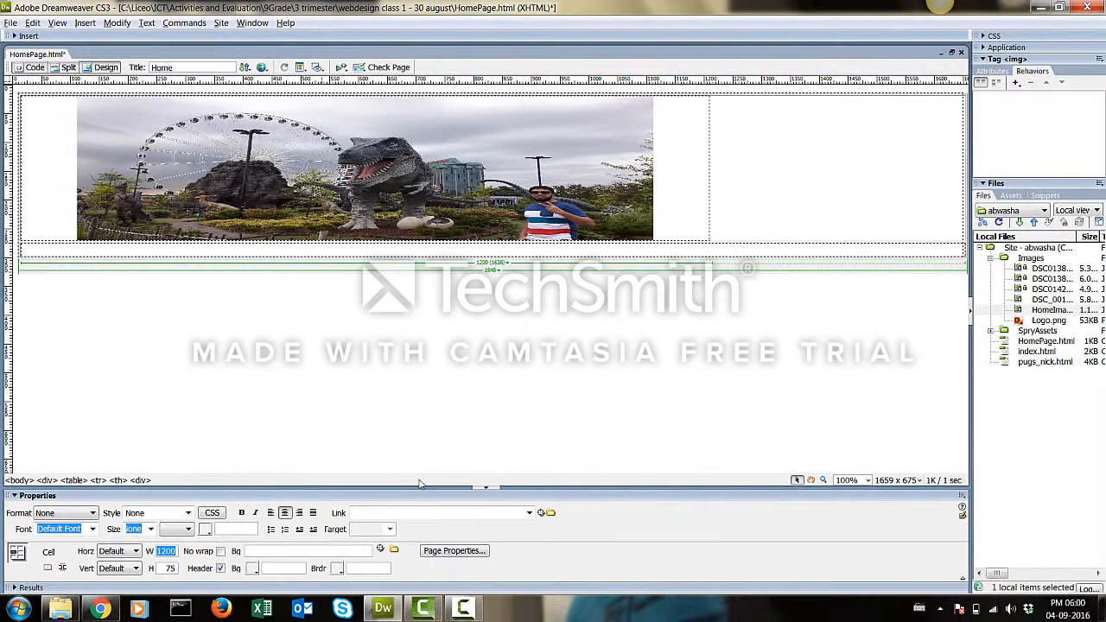
left_click(611, 393)
left_click(276, 141)
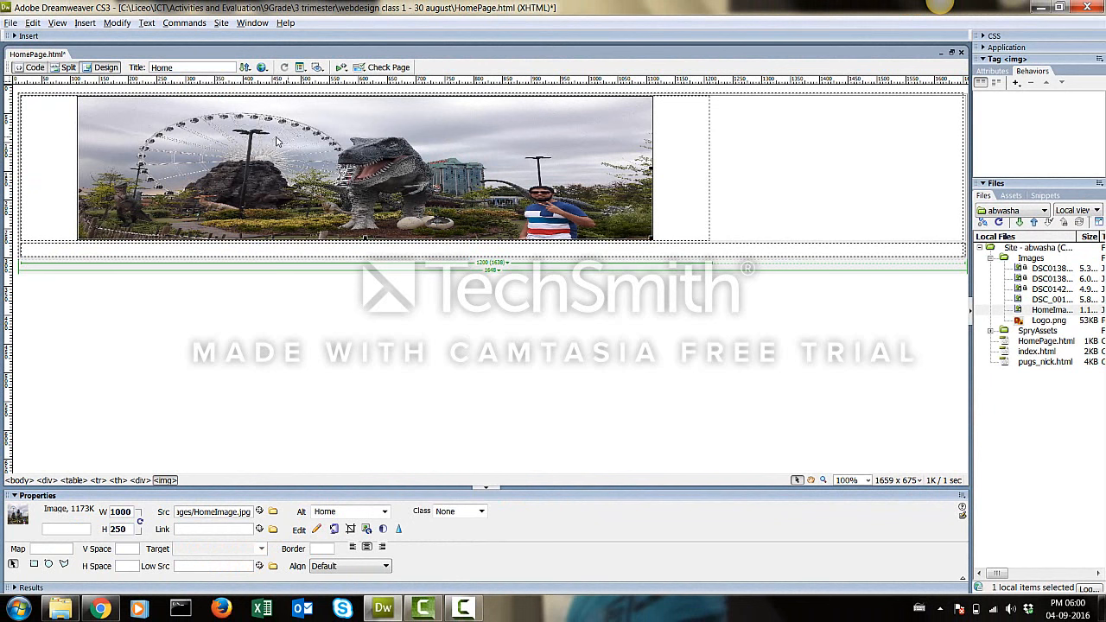
right_click(110, 154)
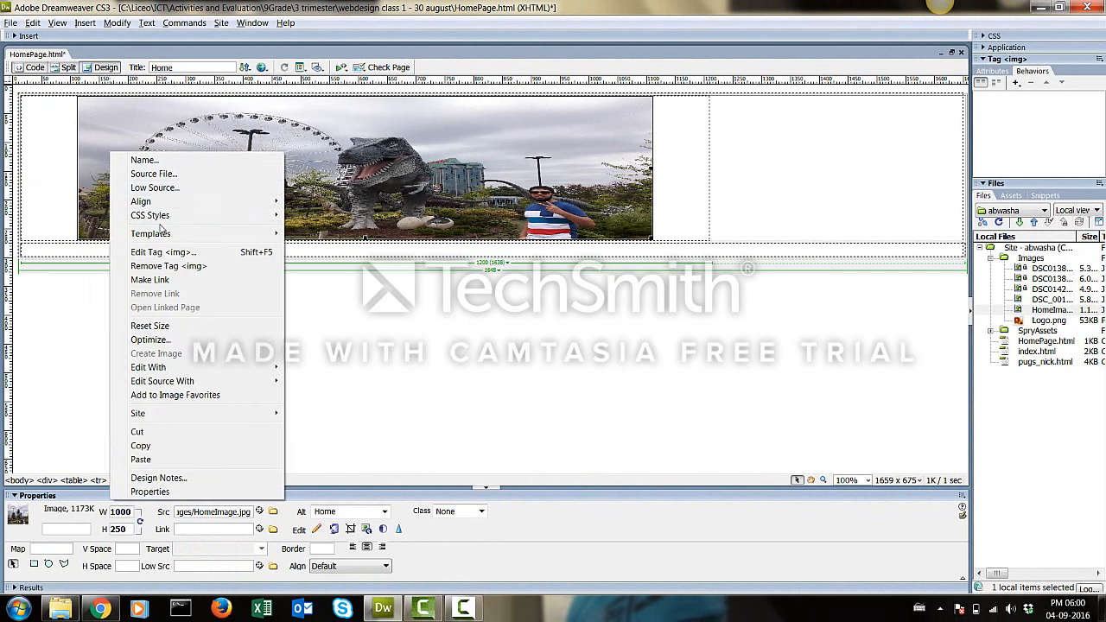
mouse_move(252, 205)
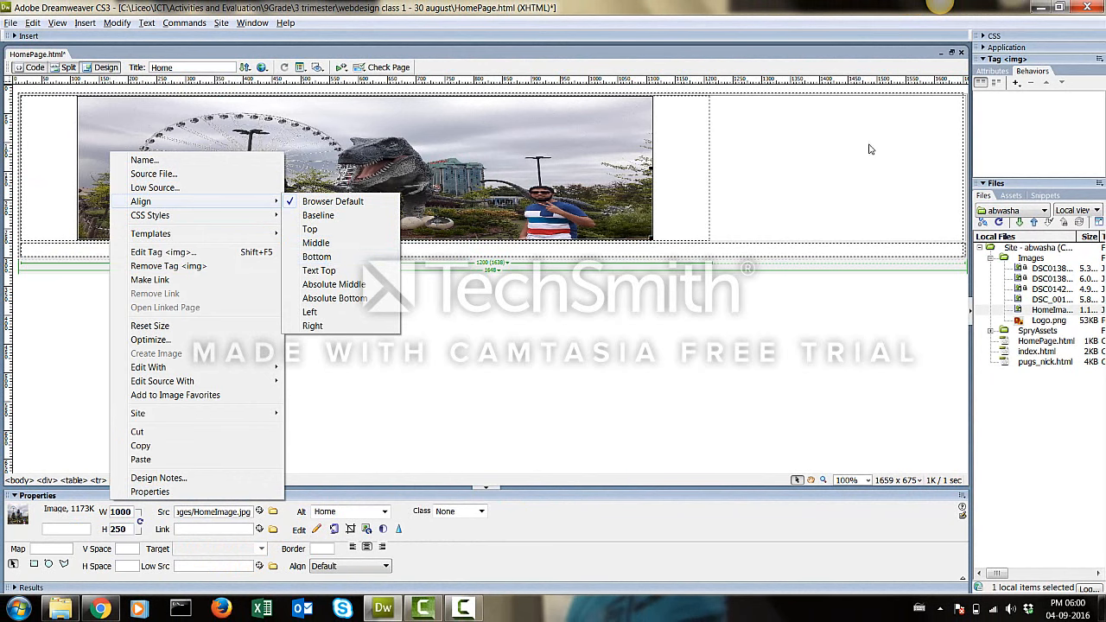
left_click(40, 148)
Select the div surrounding the table and choose the Center alignment option for it.
left_click(18, 164)
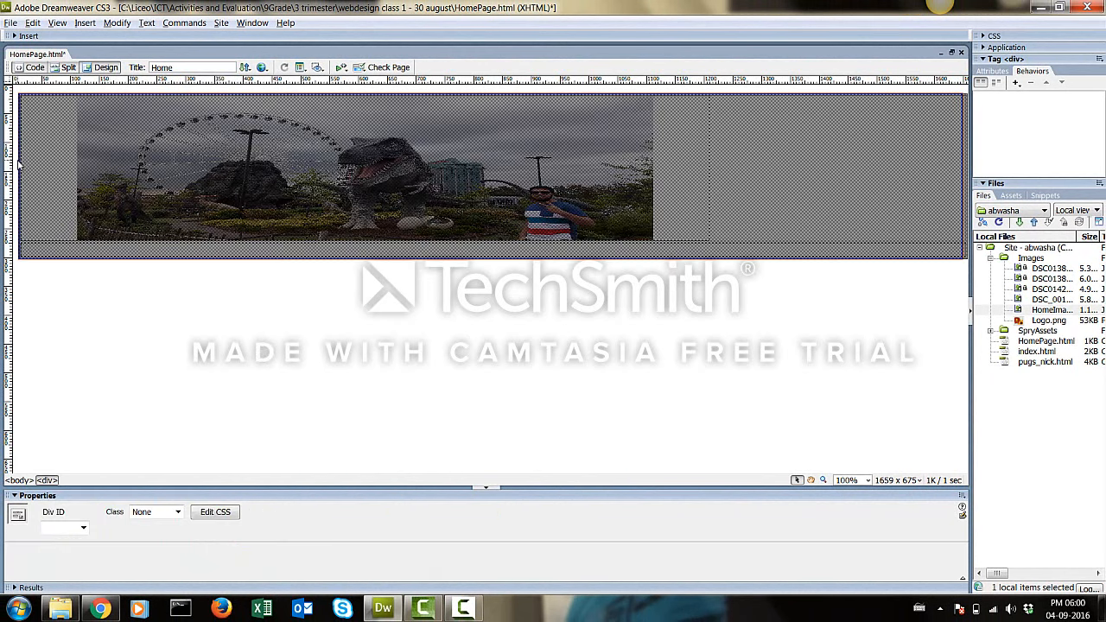
right_click(19, 161)
mouse_move(163, 205)
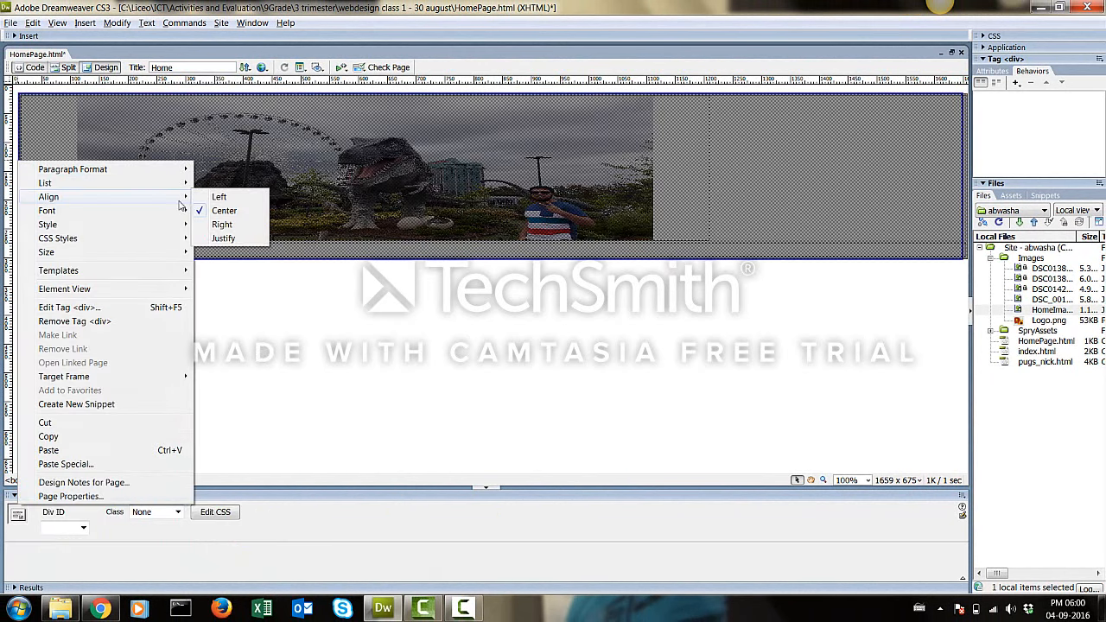
left_click(224, 211)
left_click(229, 350)
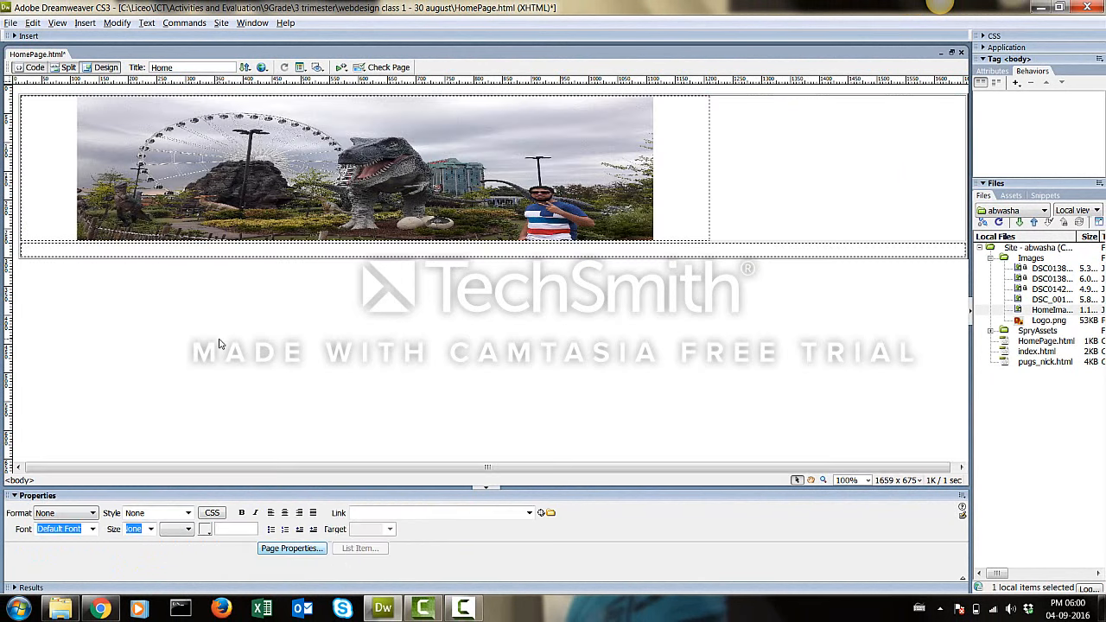
Try to center the page content by choosing Center alignment from the blank area below the table.
right_click(131, 320)
mouse_move(207, 286)
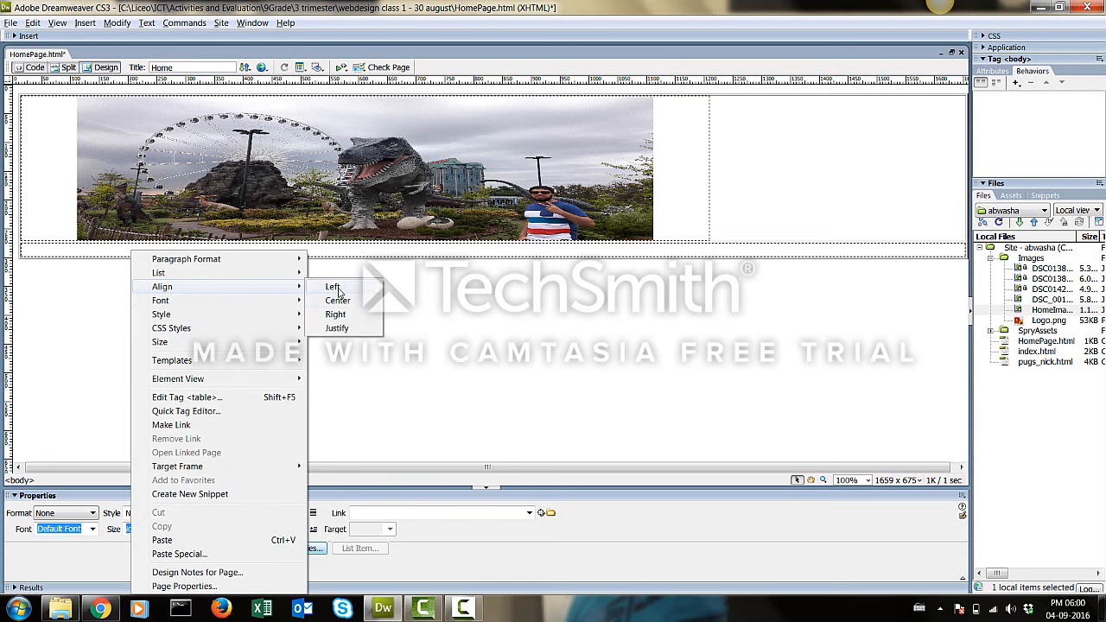
left_click(349, 302)
left_click(373, 315)
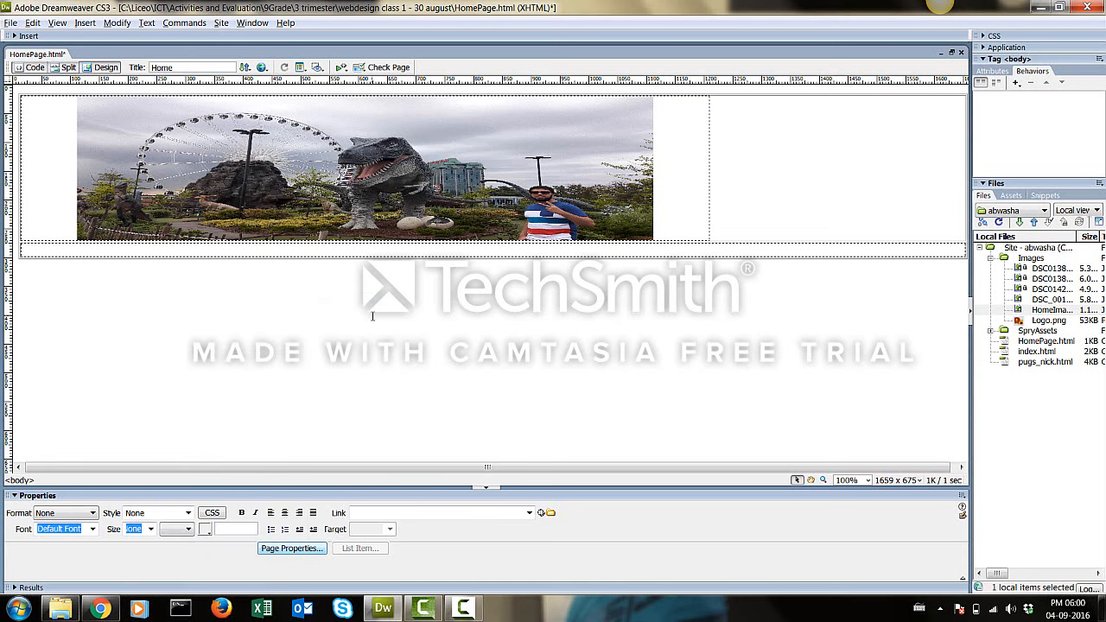
Switch to Chrome and reload HomePage.html to check the resized header image and table.
key("alt+Tab")
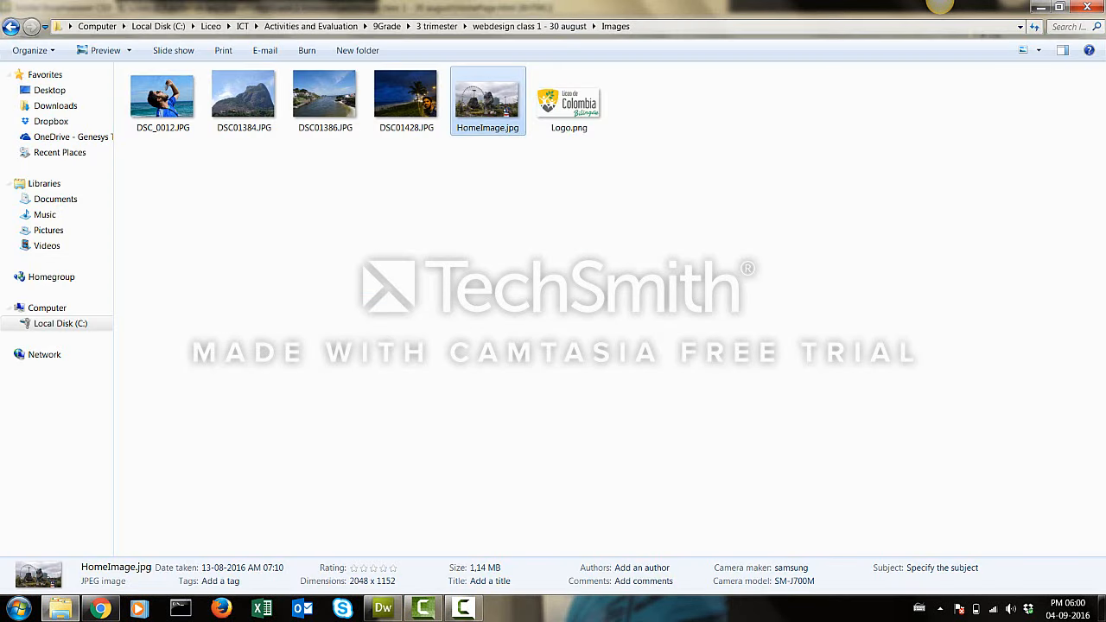
left_click(112, 611)
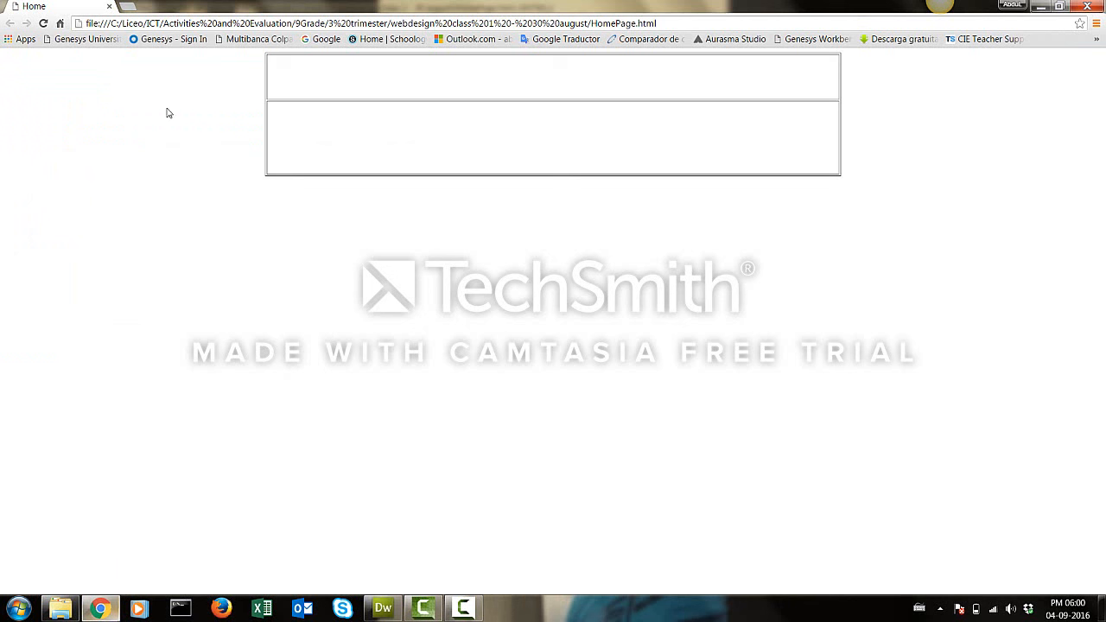
left_click(44, 24)
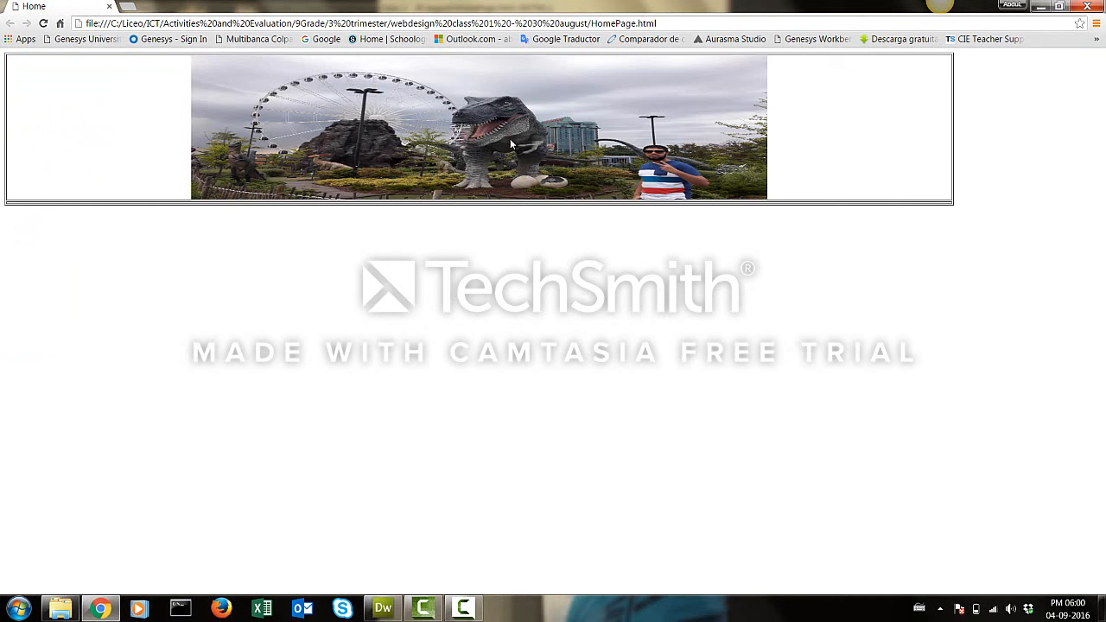
key("alt+Tab")
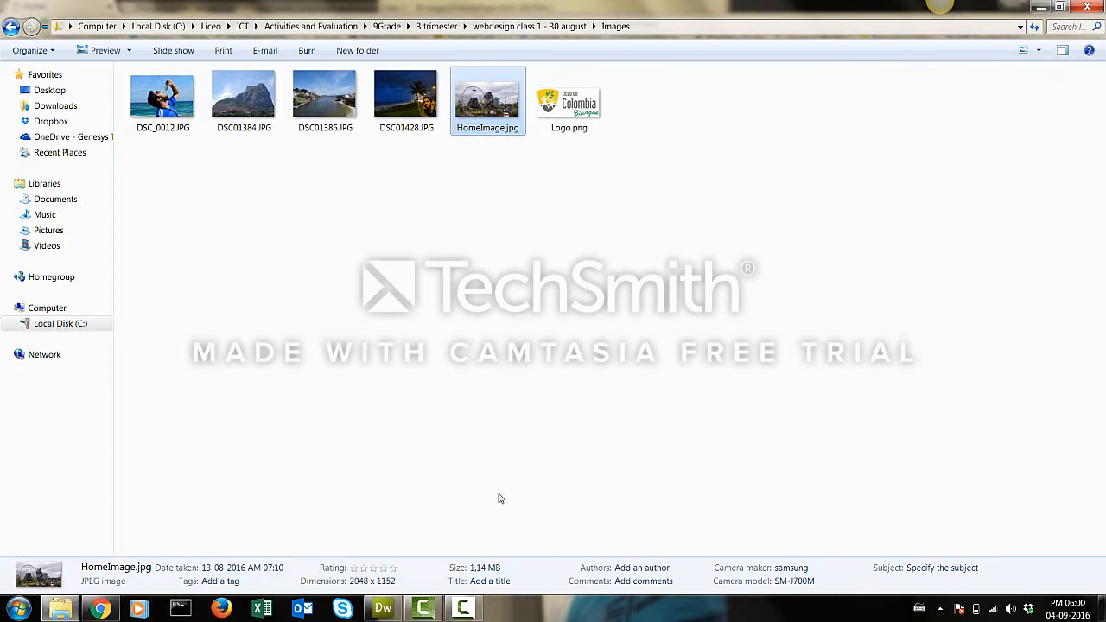
key("alt+Tab")
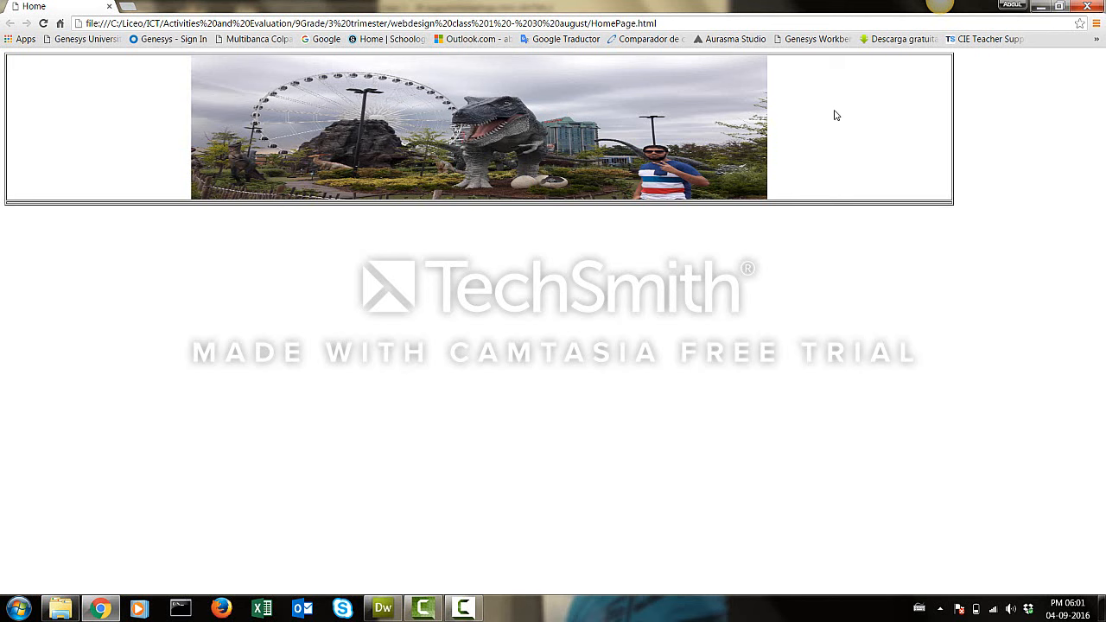
Return to Dreamweaver and narrow the table by its outer edge to about 1228 pixels wide.
key("alt+Tab")
key("alt+Tab")
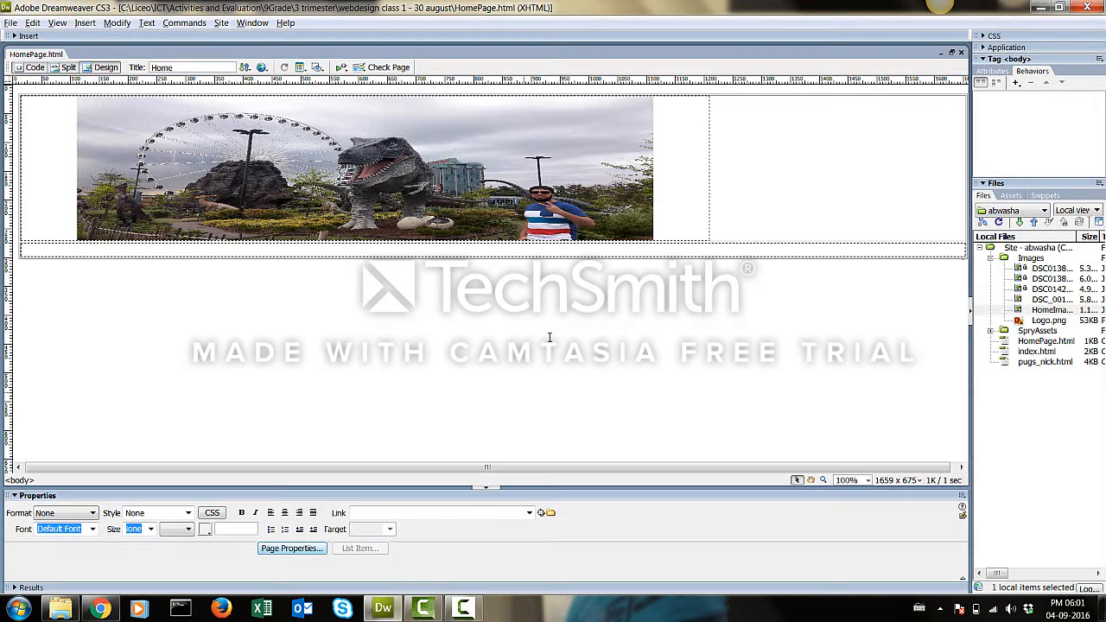
left_click(774, 132)
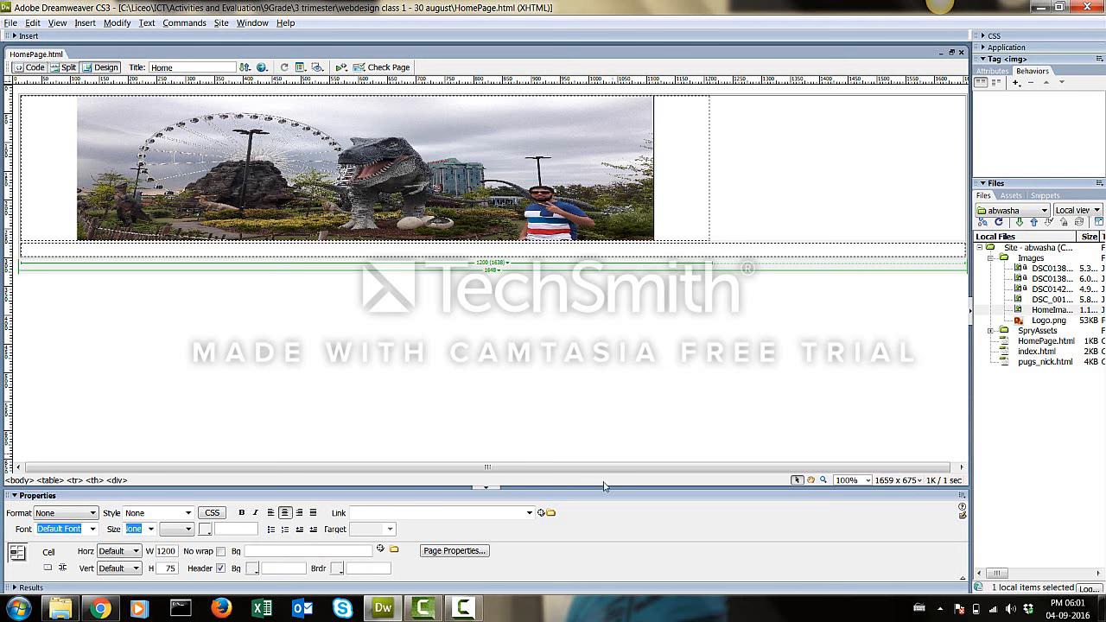
left_click_drag(609, 468, 616, 467)
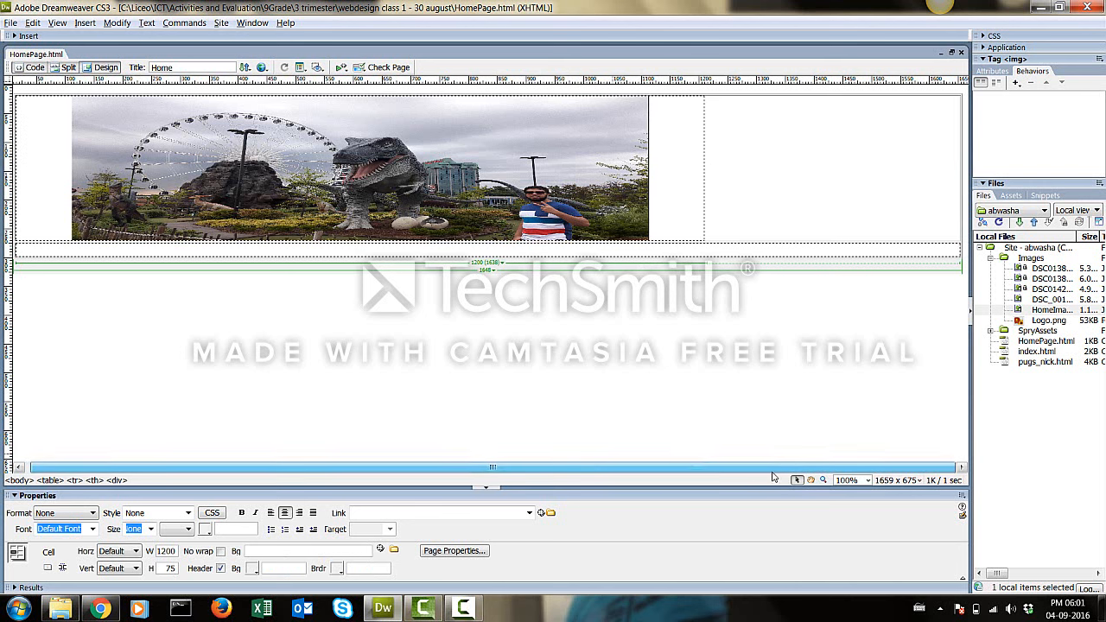
left_click(961, 130)
left_click_drag(962, 129, 714, 151)
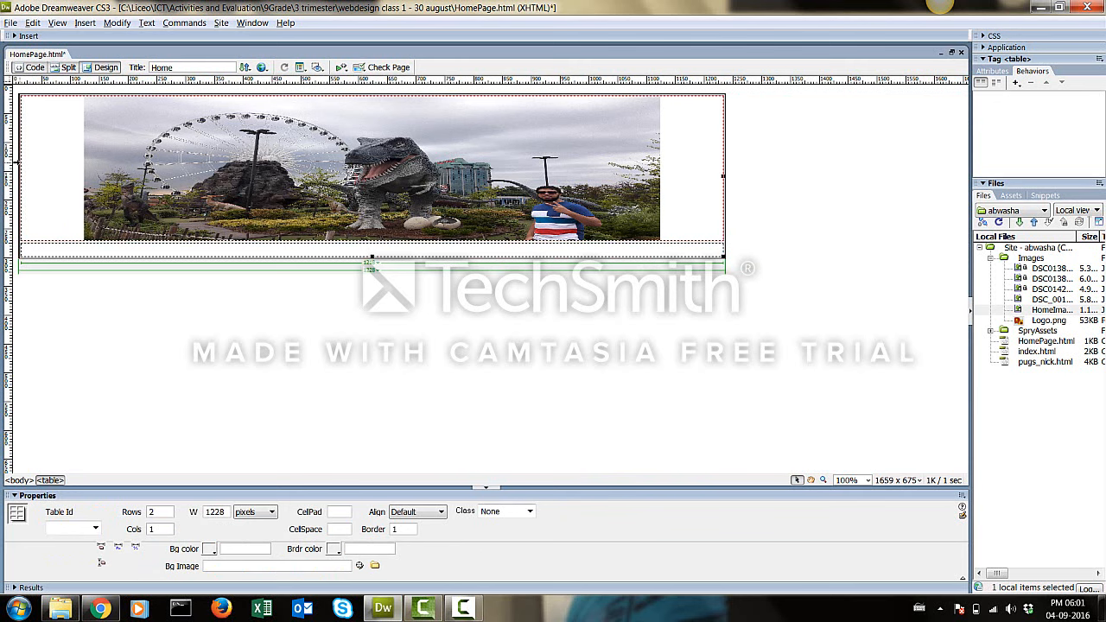
Switch to Chrome and reload HomePage.html to check the narrowed table around the image.
key("alt+Tab")
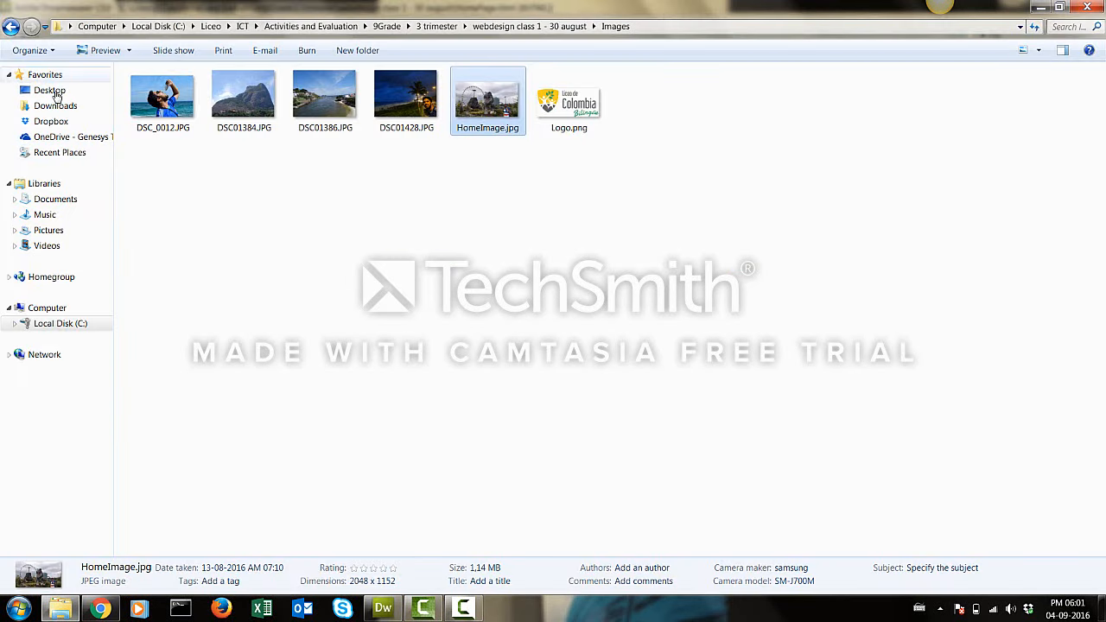
left_click(100, 608)
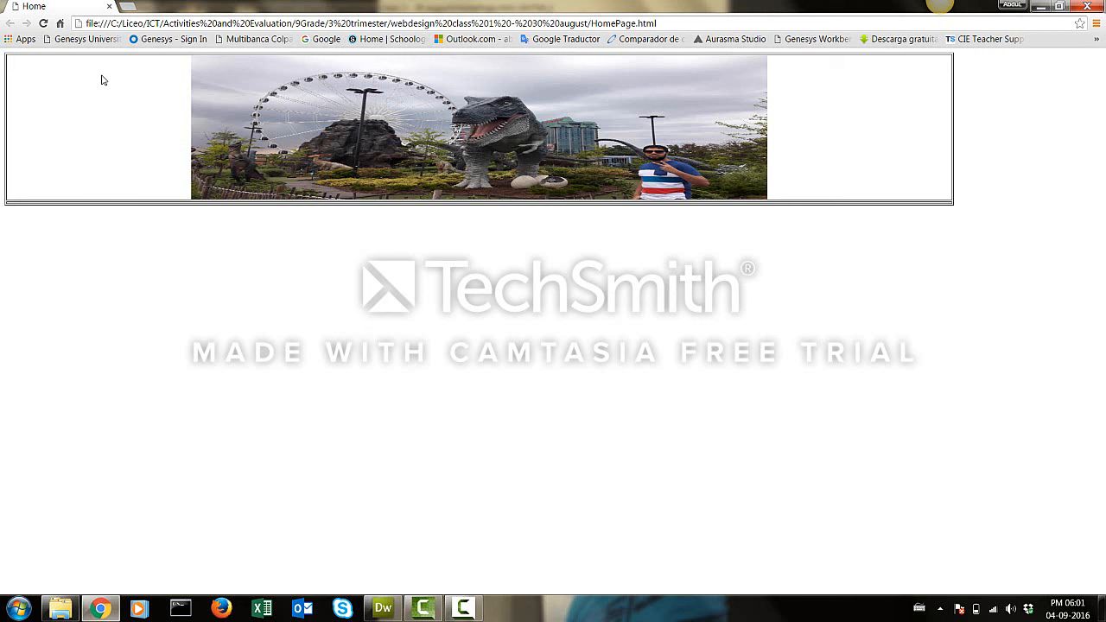
left_click(43, 22)
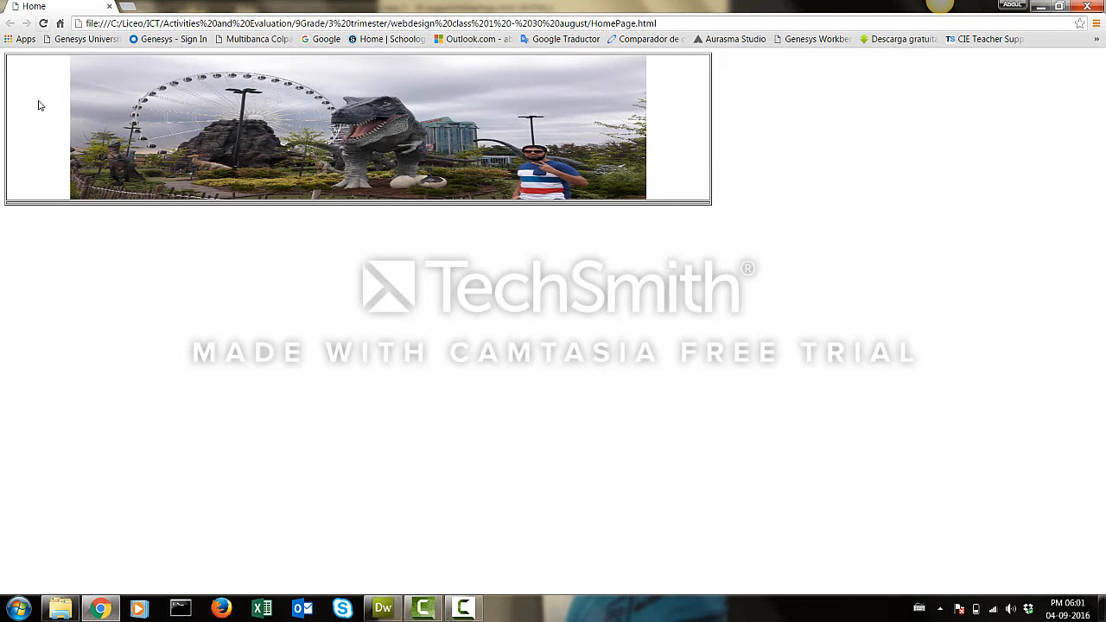
Return to Dreamweaver and narrow the table further so its outer edge sits closer to the header image.
key("alt+Tab")
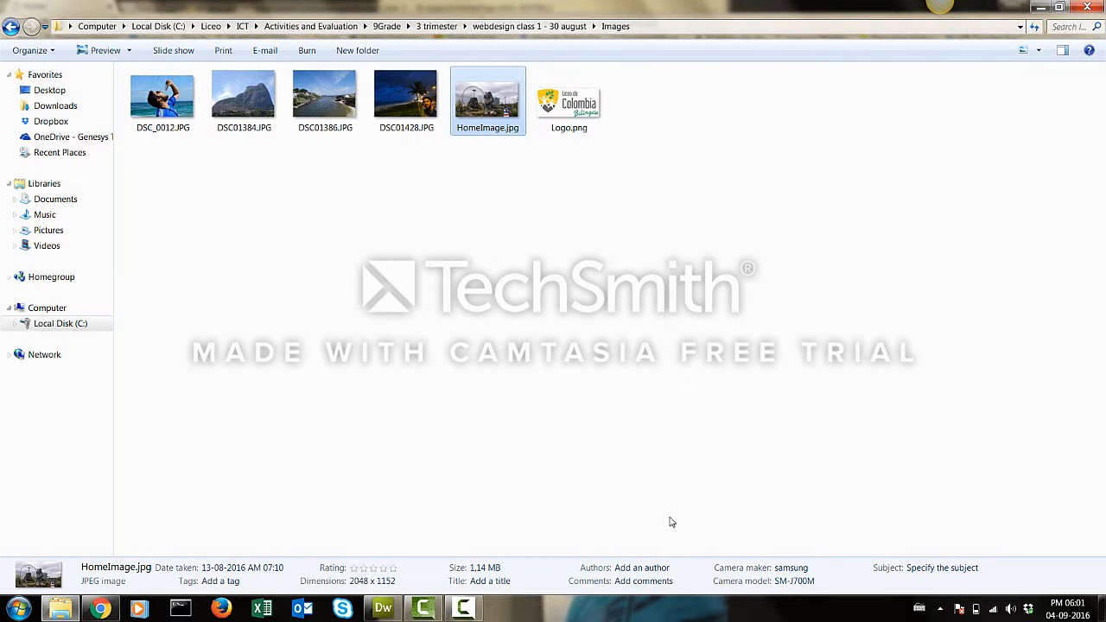
left_click(386, 608)
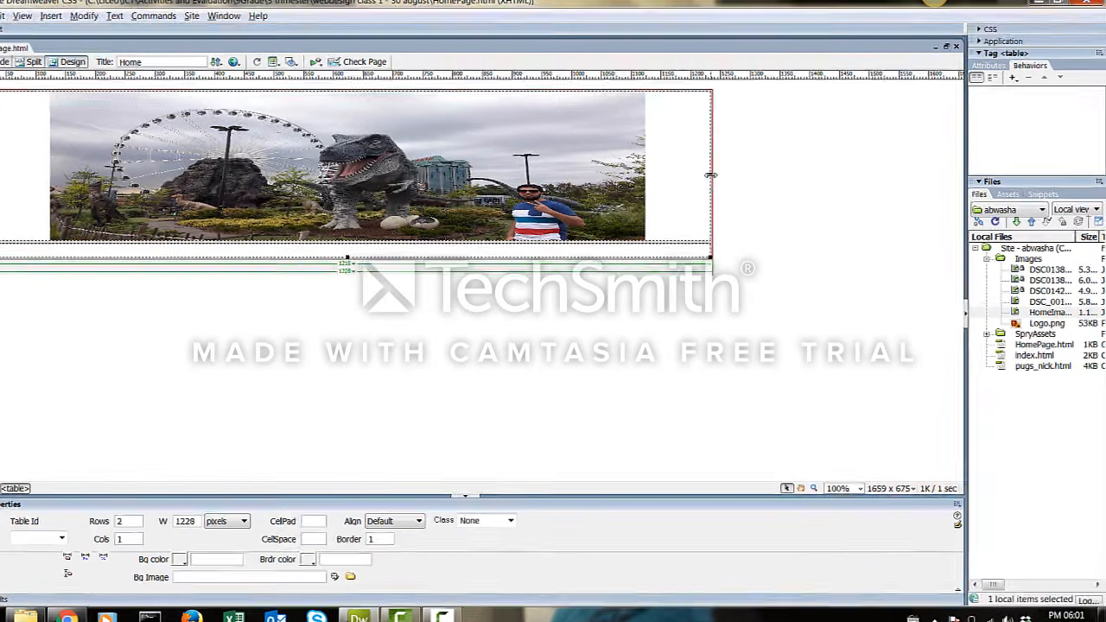
left_click_drag(711, 175, 647, 176)
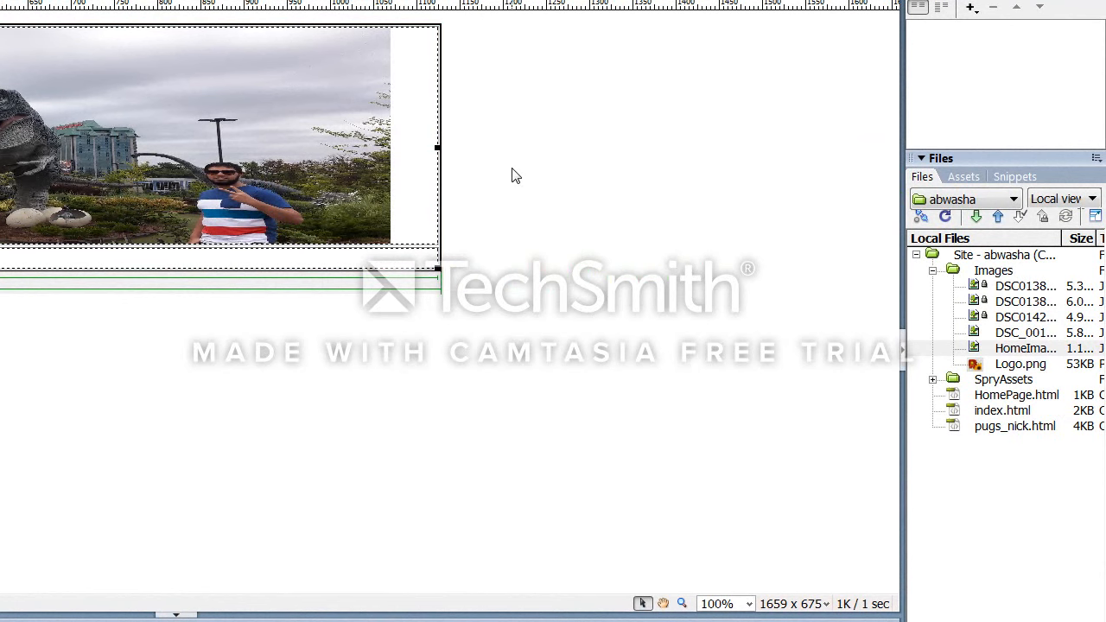
Narrow the table by its outer edge to about 1031 pixels wide so it fits closely around the header image.
left_click_drag(439, 147, 392, 141)
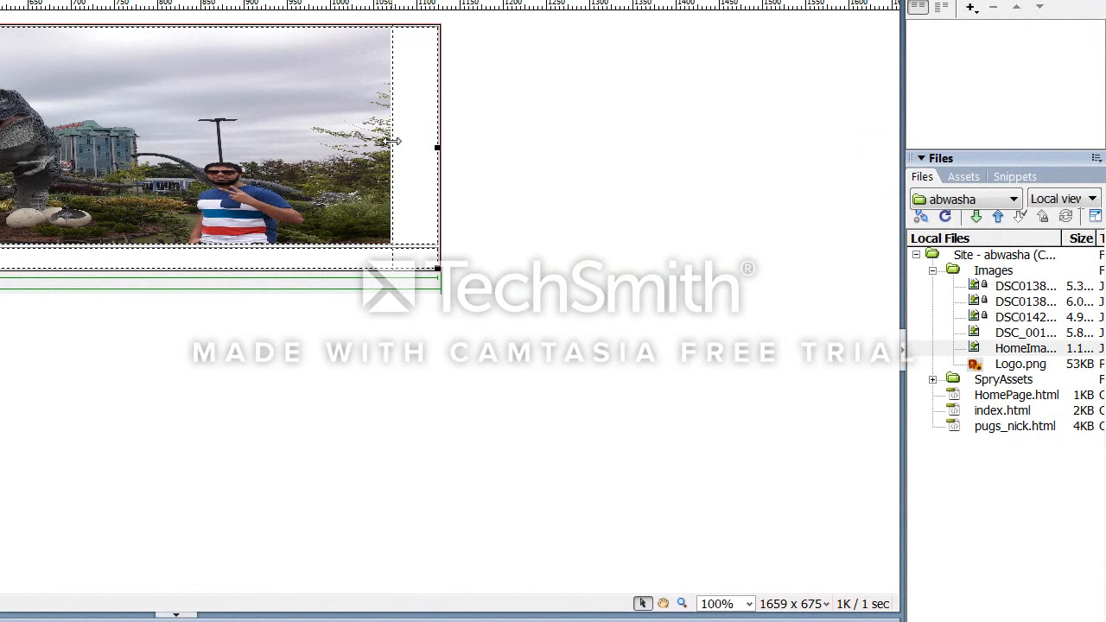
left_click_drag(393, 141, 390, 141)
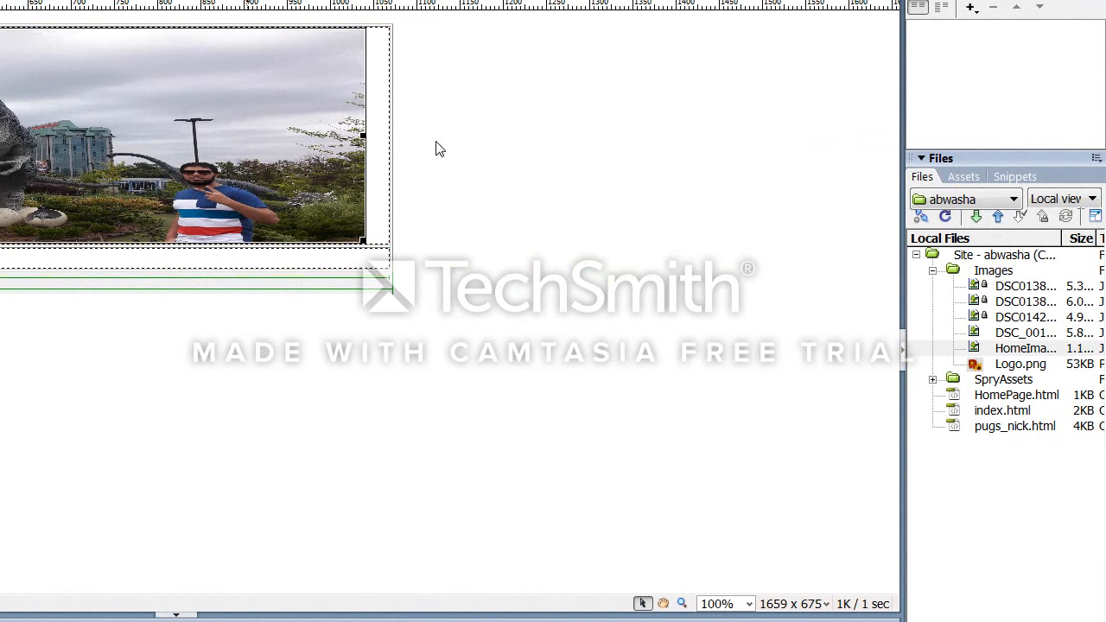
left_click(384, 163)
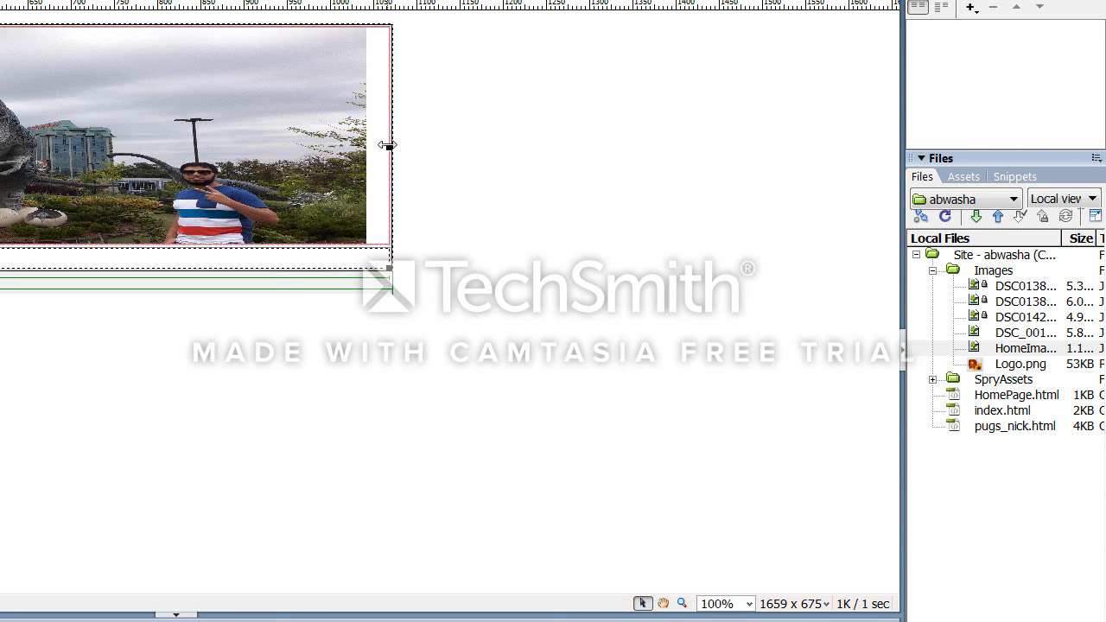
left_click(389, 143)
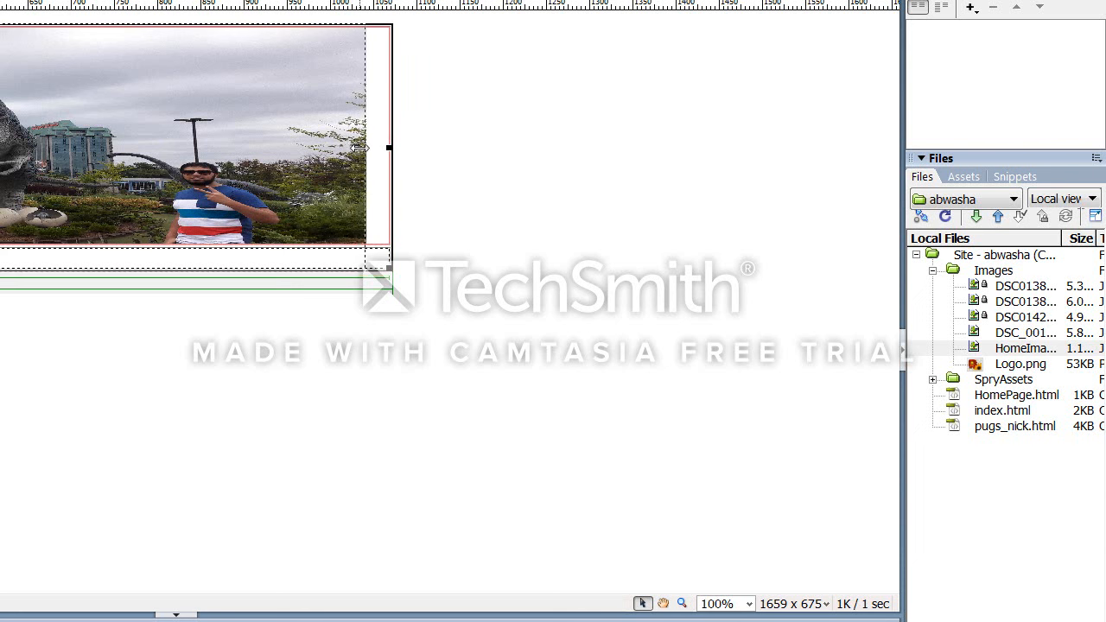
left_click_drag(360, 148, 353, 147)
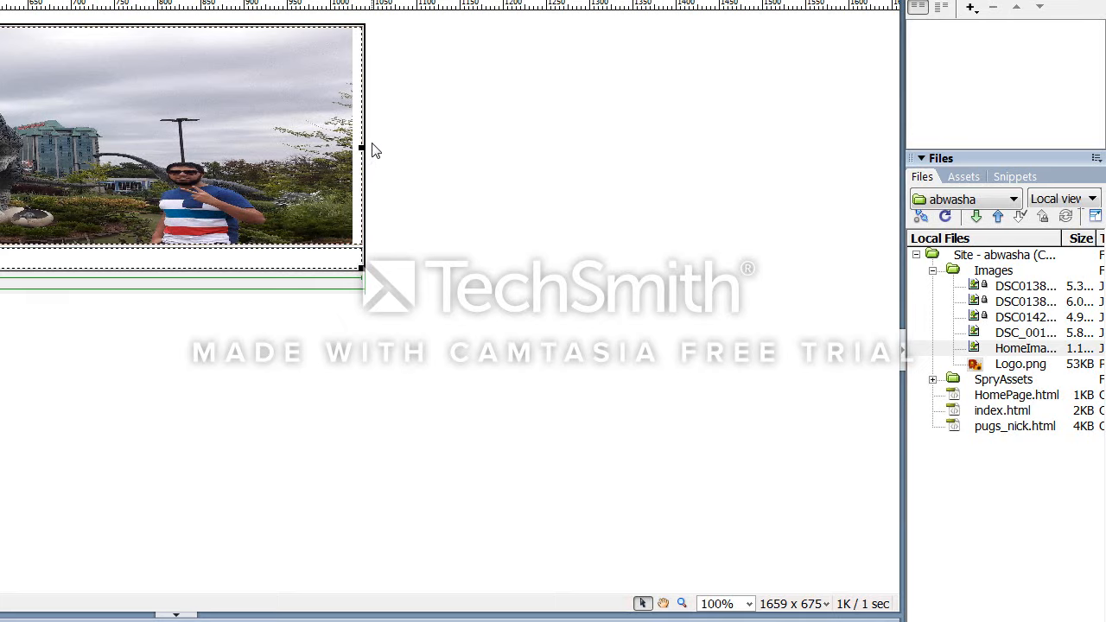
Select the header image, switch to Chrome and reload HomePage.html to check how closely the table fits.
left_click(222, 149)
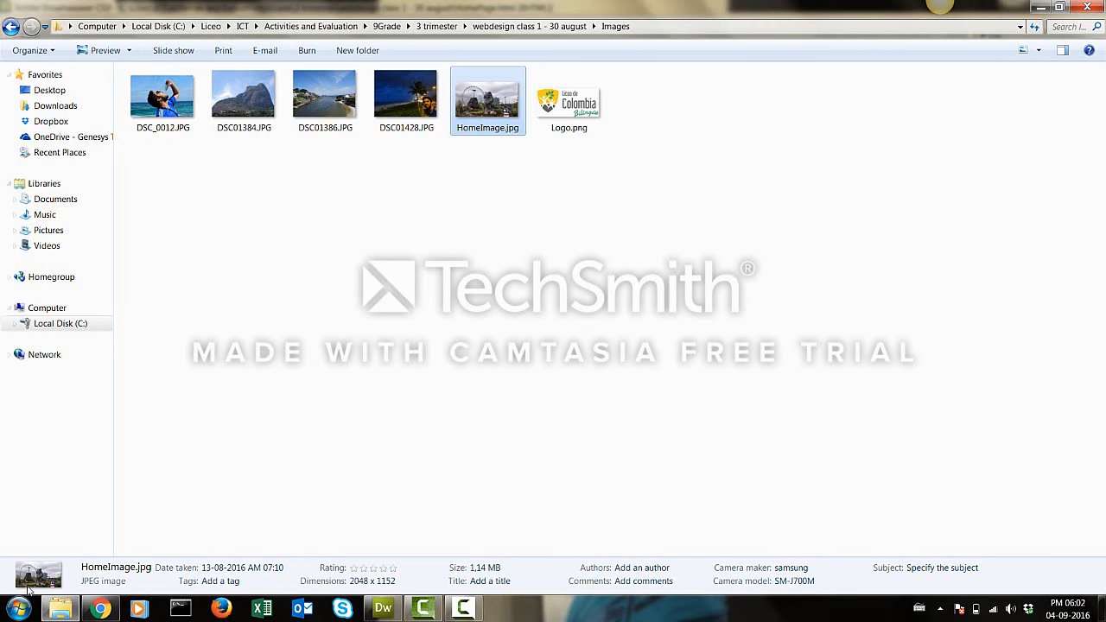
left_click(101, 610)
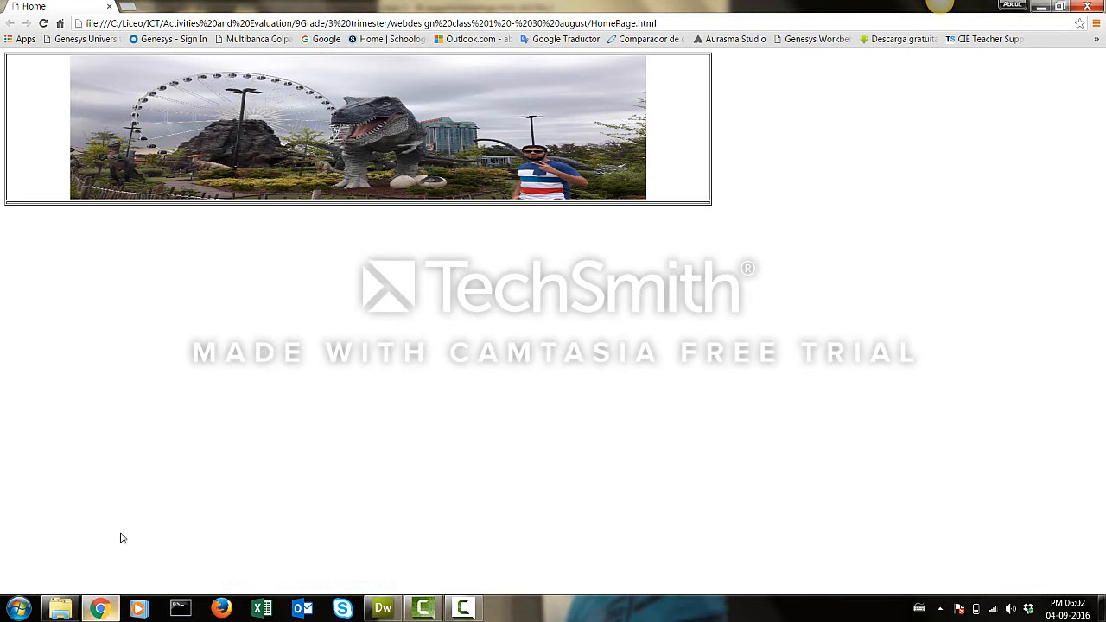
left_click(43, 23)
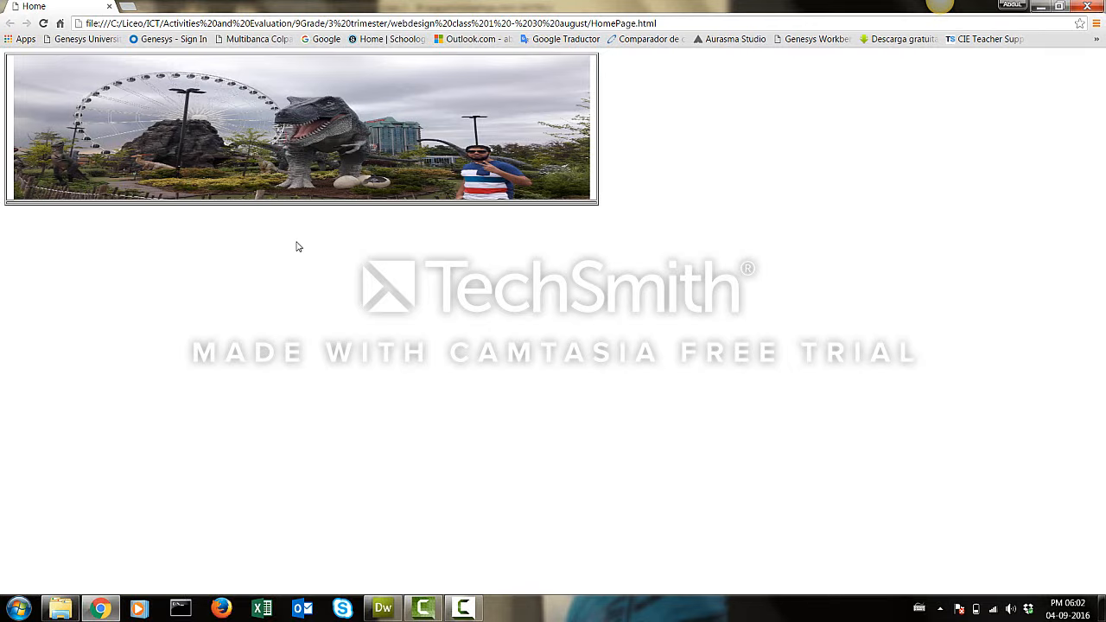
Return to Dreamweaver and apply Center alignment at the blank page area outside the table.
key("alt+Tab")
left_click(383, 610)
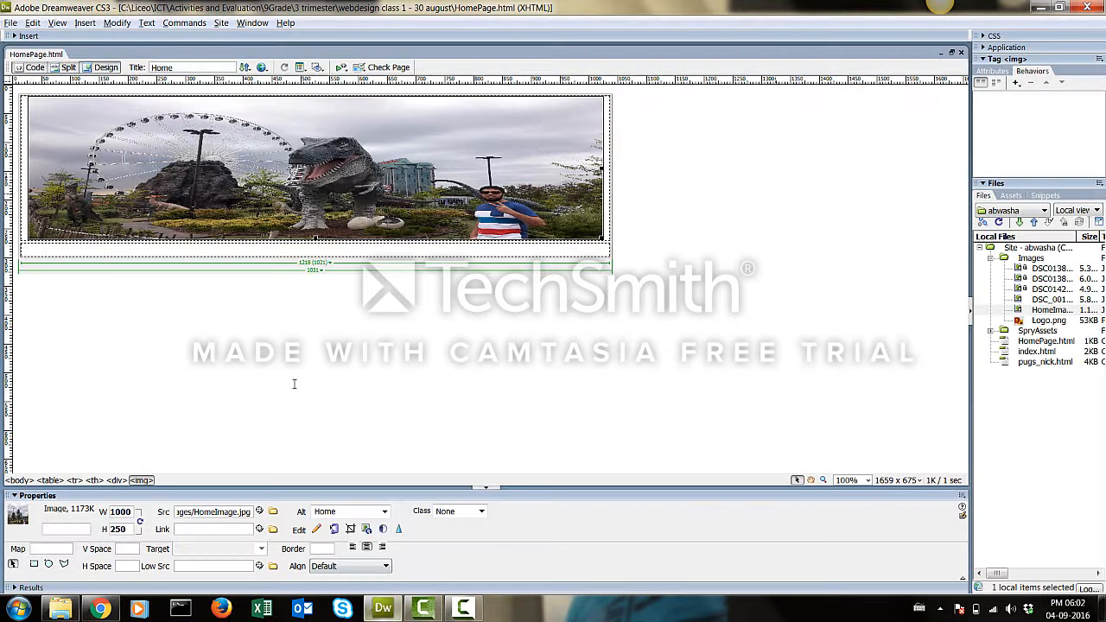
left_click(87, 285)
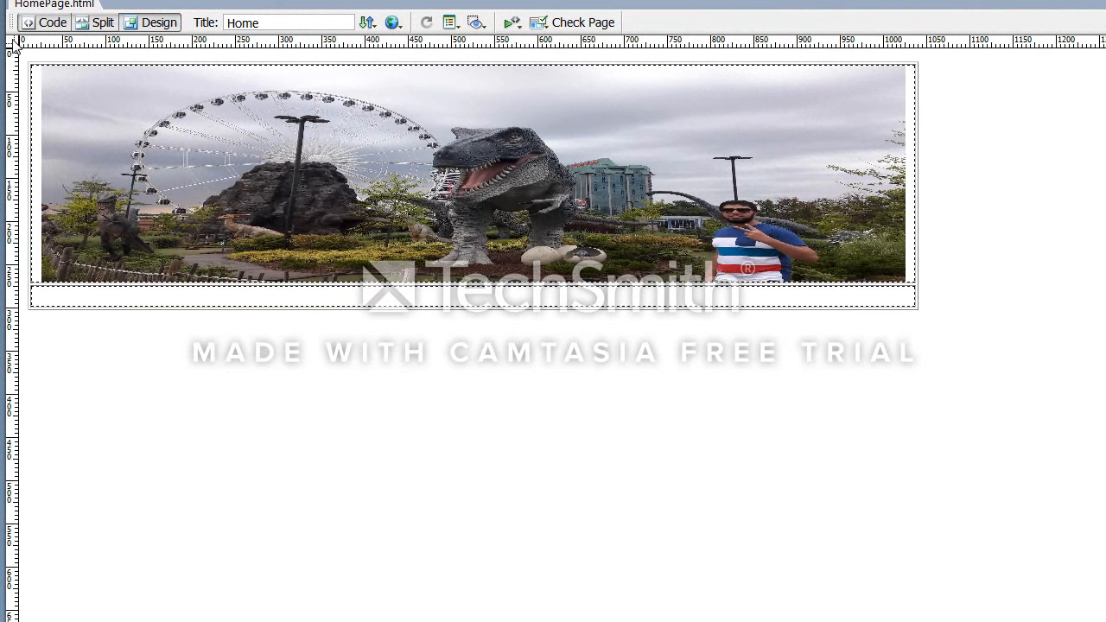
left_click(19, 54)
right_click(42, 375)
mouse_move(199, 355)
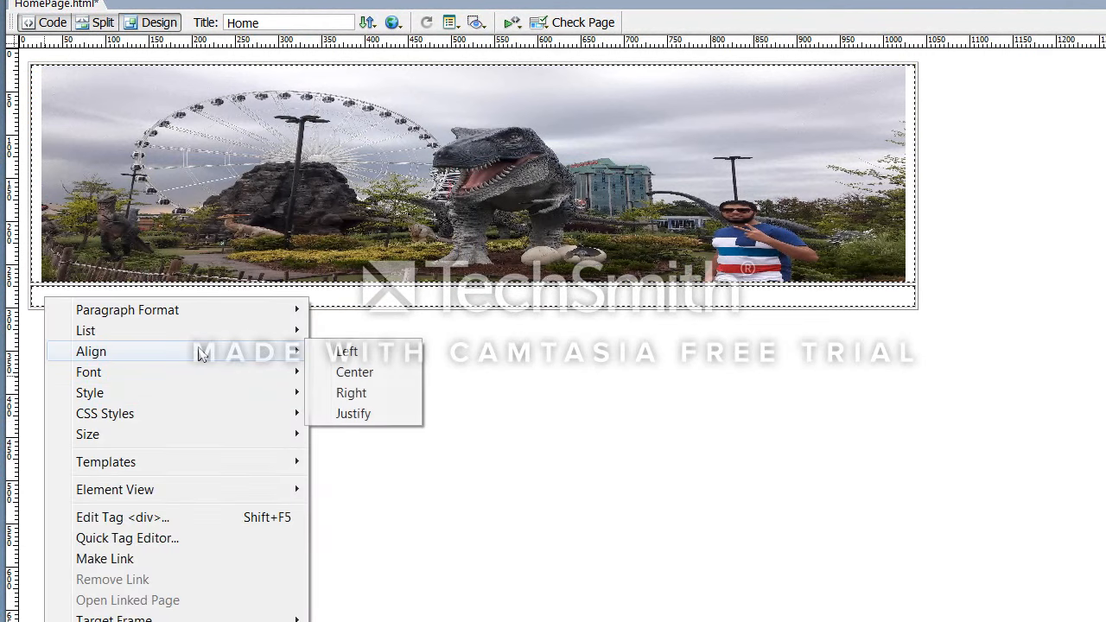
left_click(337, 373)
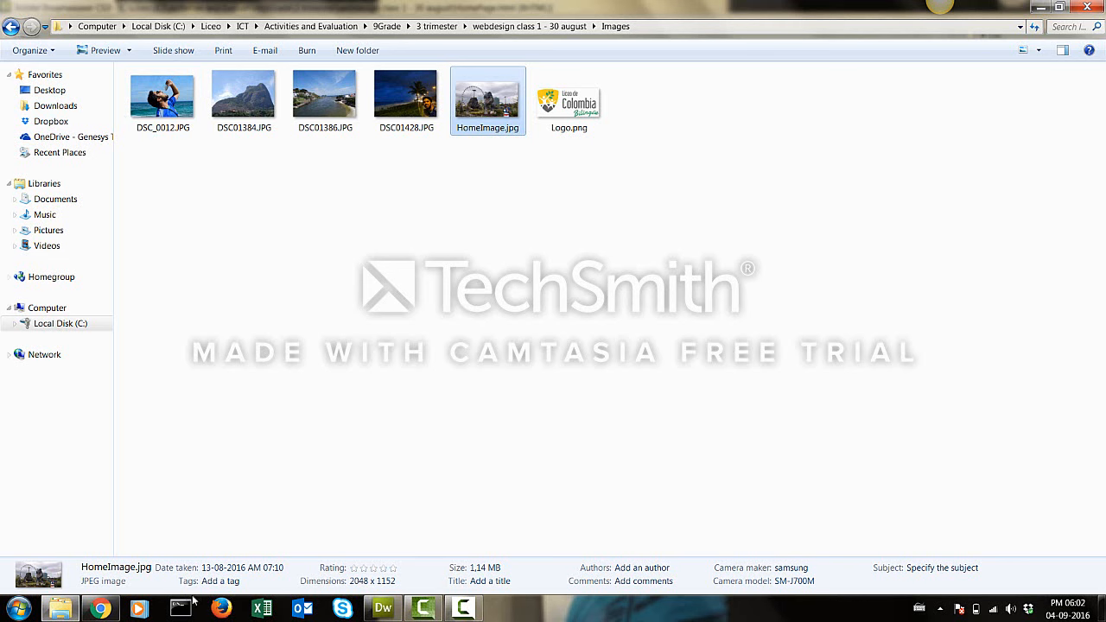
Check the page in Chrome, return to Dreamweaver and align the whole table to the center of the page.
left_click(100, 609)
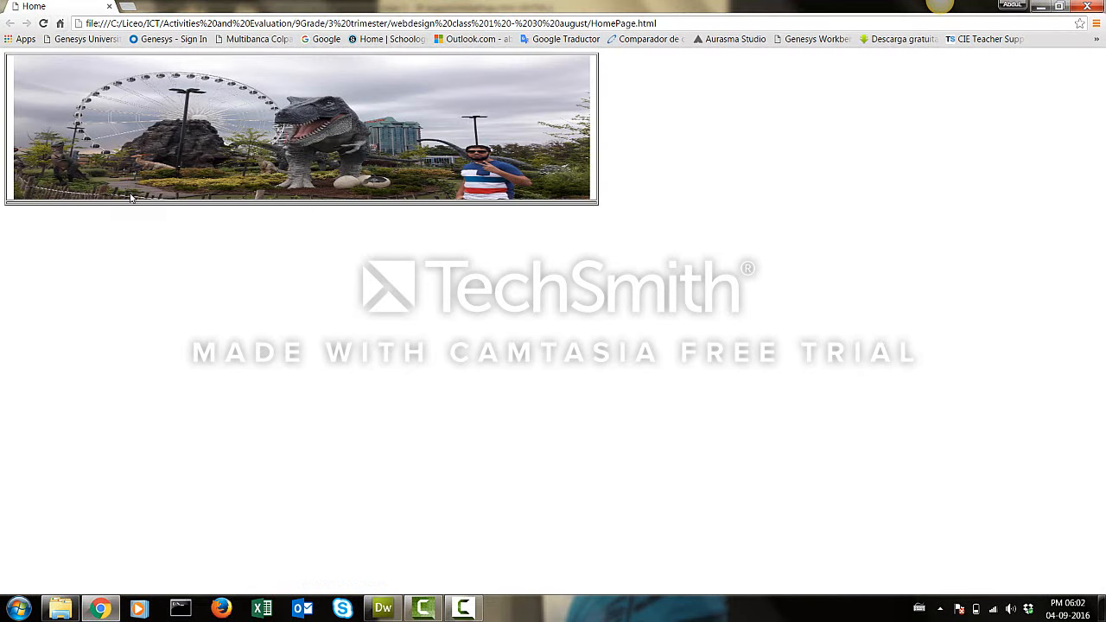
key("alt+Tab")
left_click(384, 608)
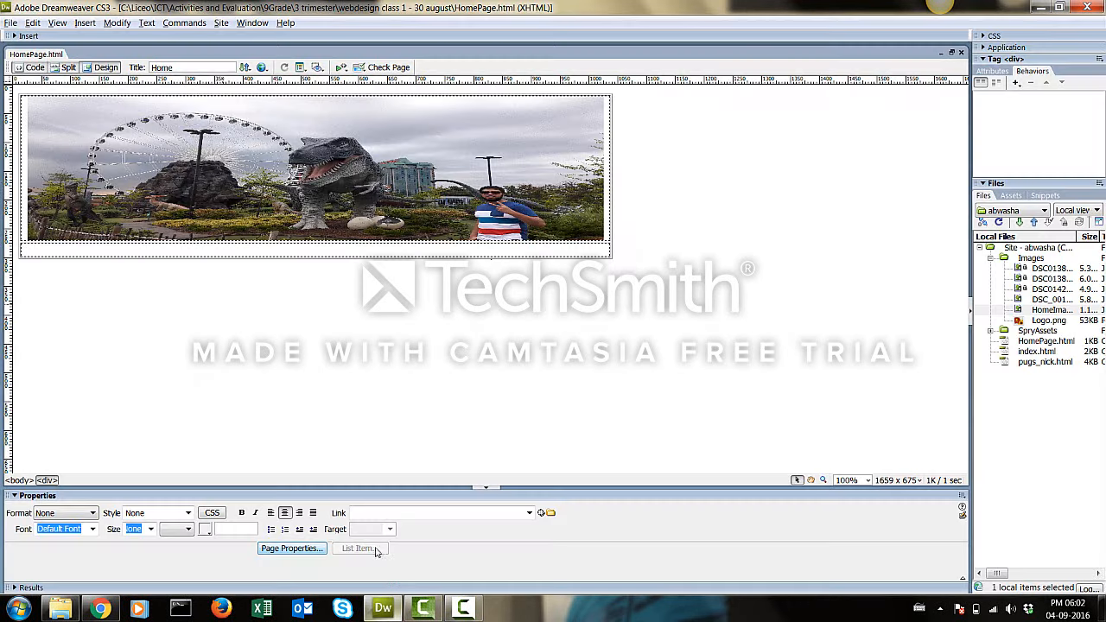
left_click(25, 98)
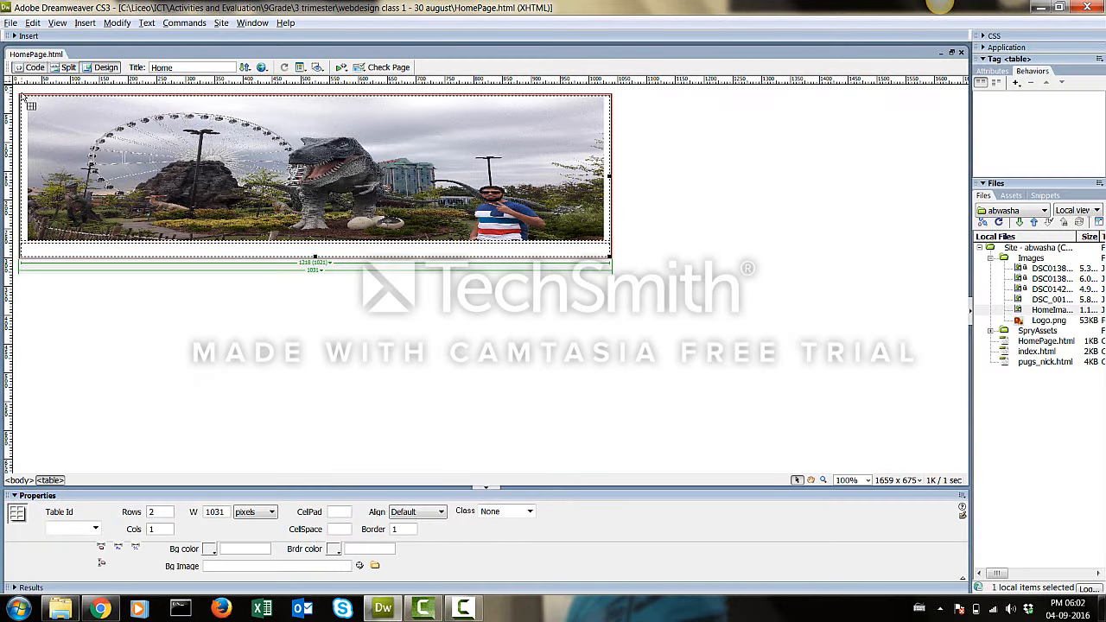
right_click(24, 96)
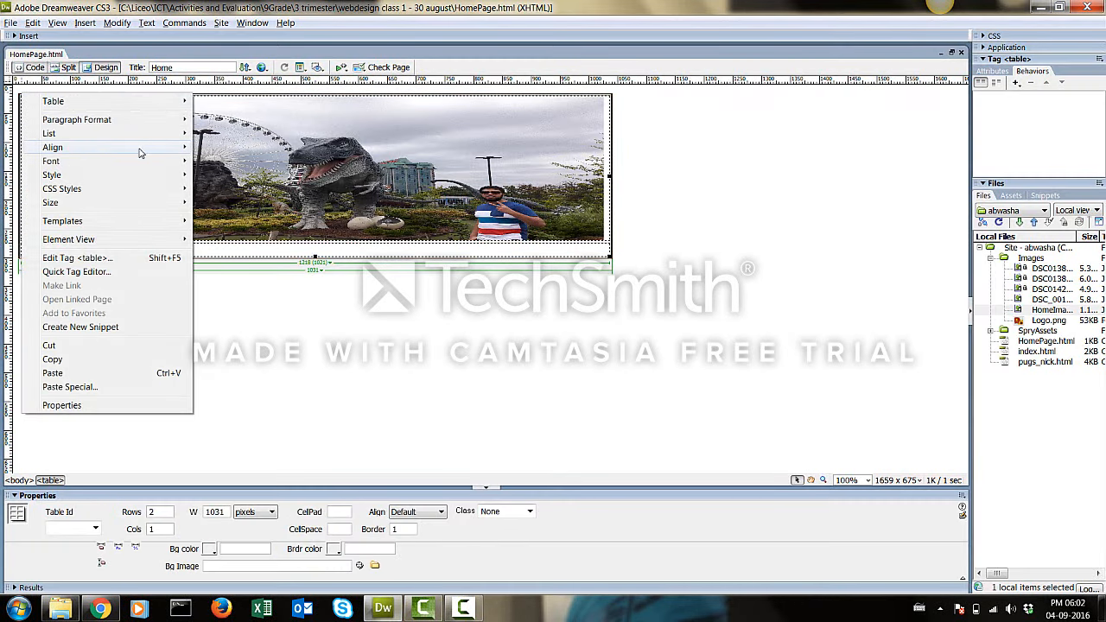
left_click(218, 161)
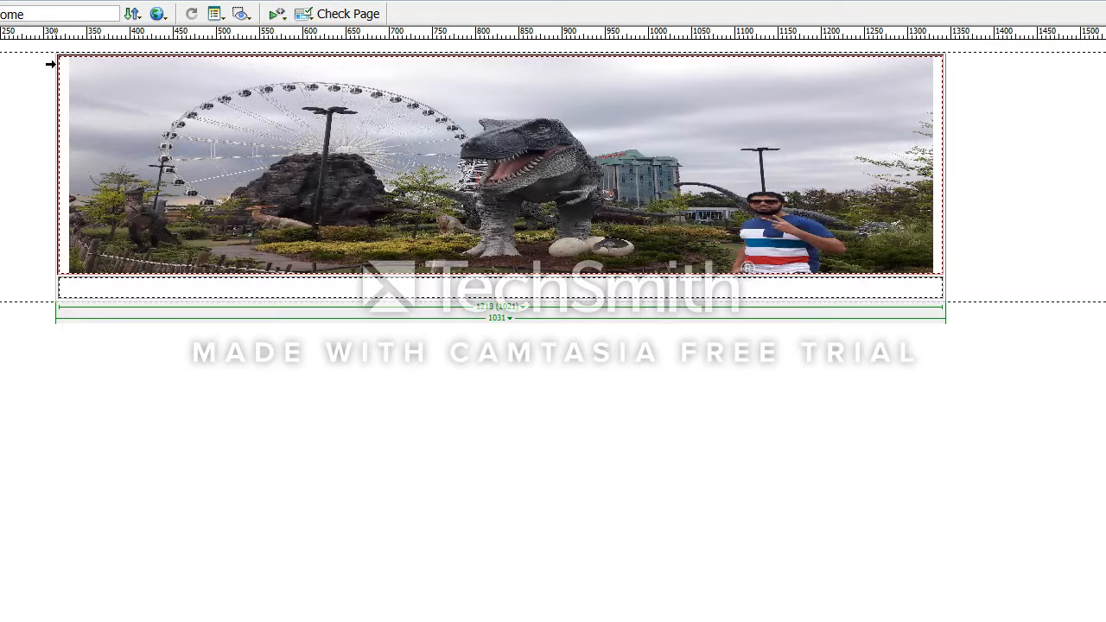
Check the table's current alignment option, leaving it as it is.
right_click(52, 64)
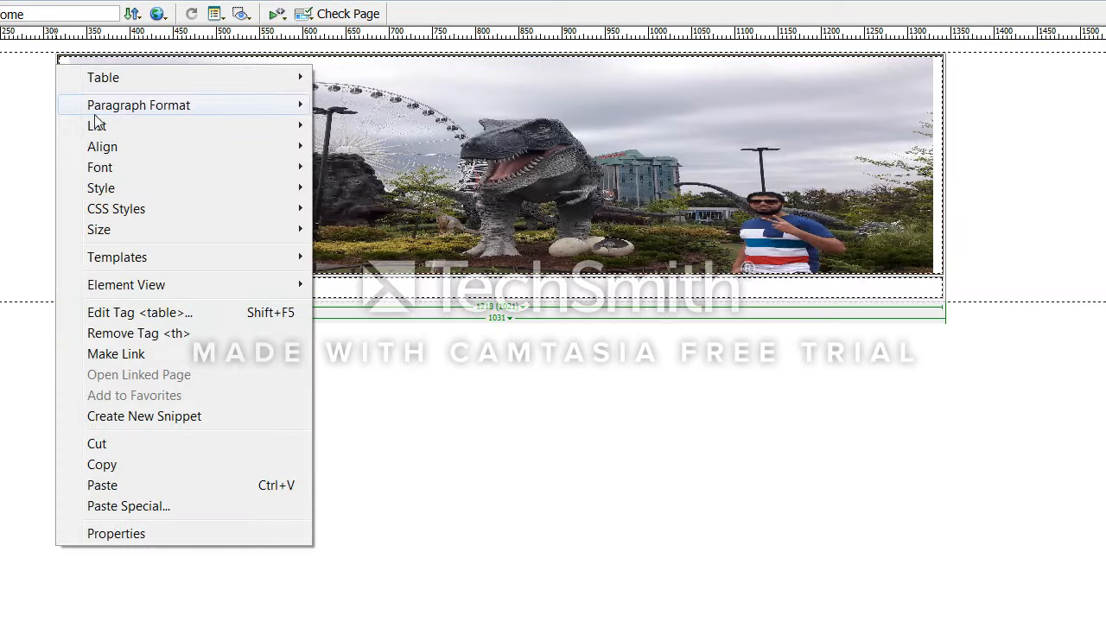
mouse_move(239, 149)
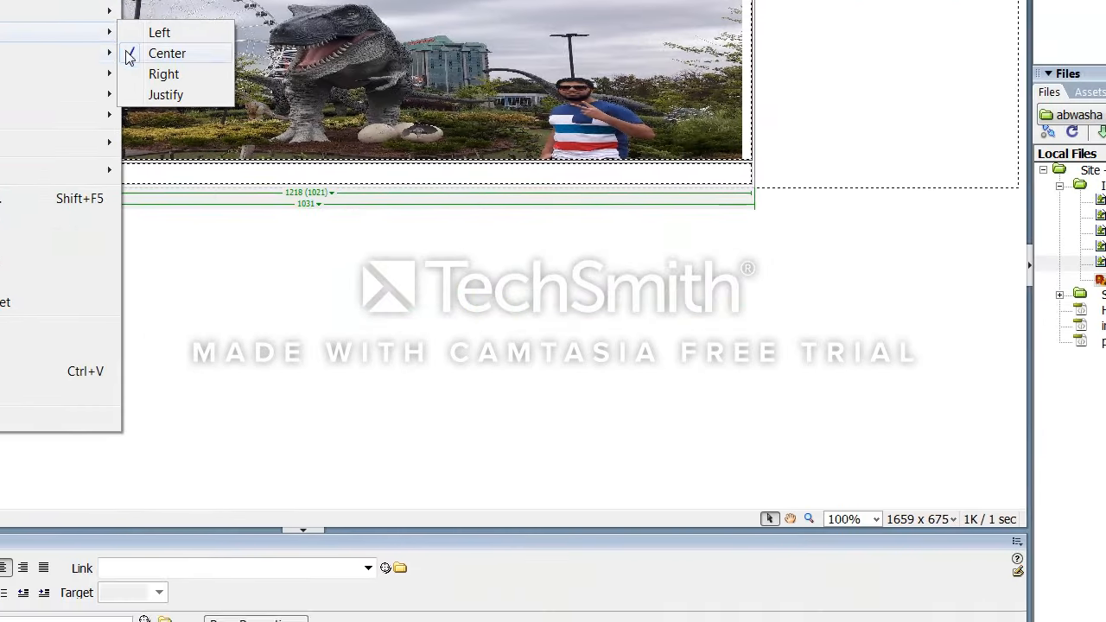
left_click(441, 453)
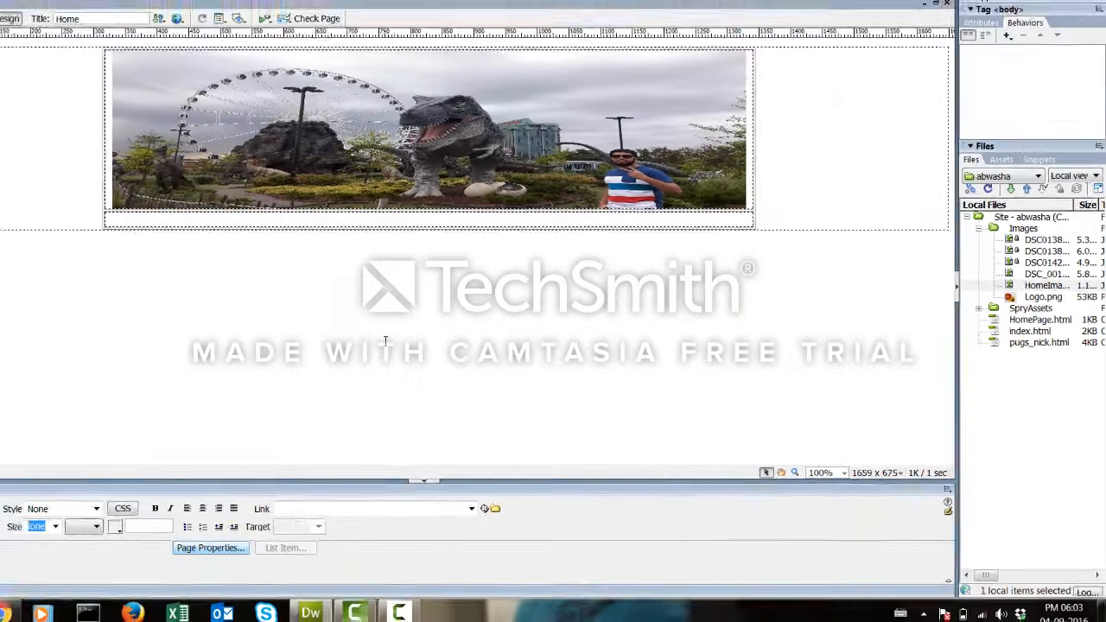
Switch to Chrome and reload HomePage.html to check the table's horizontal position on the page.
key("alt+Tab")
left_click(100, 608)
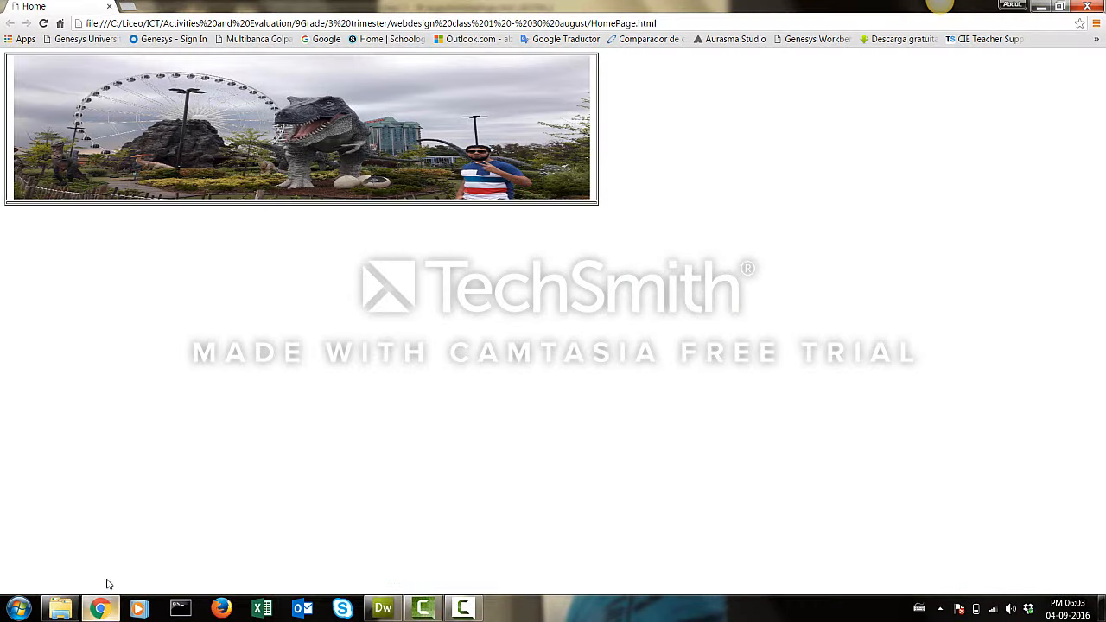
left_click(42, 25)
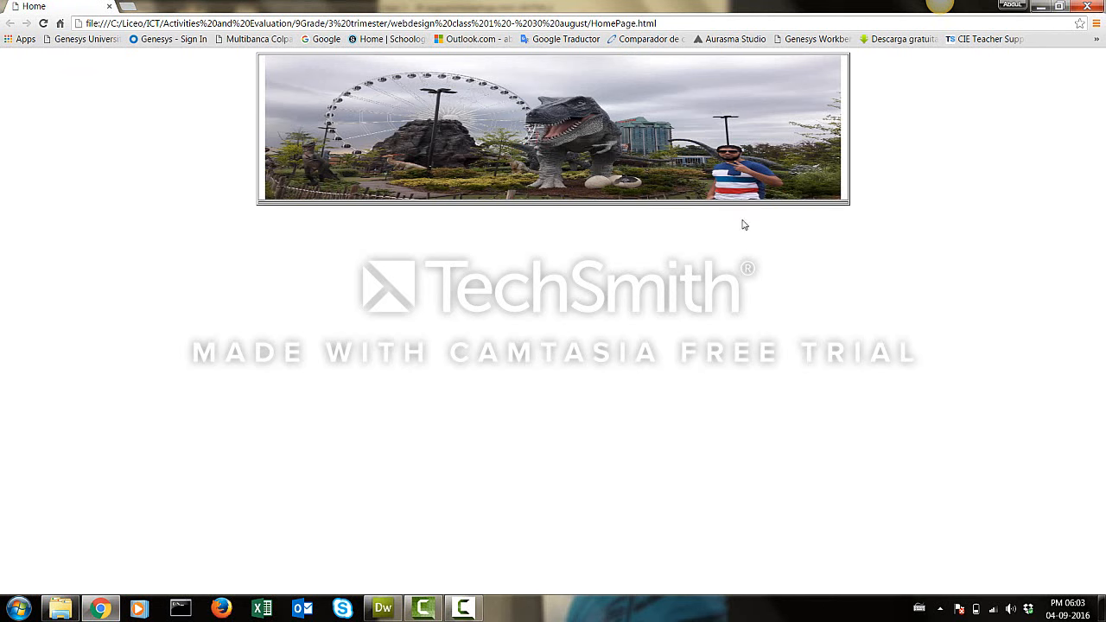
key("alt+Tab")
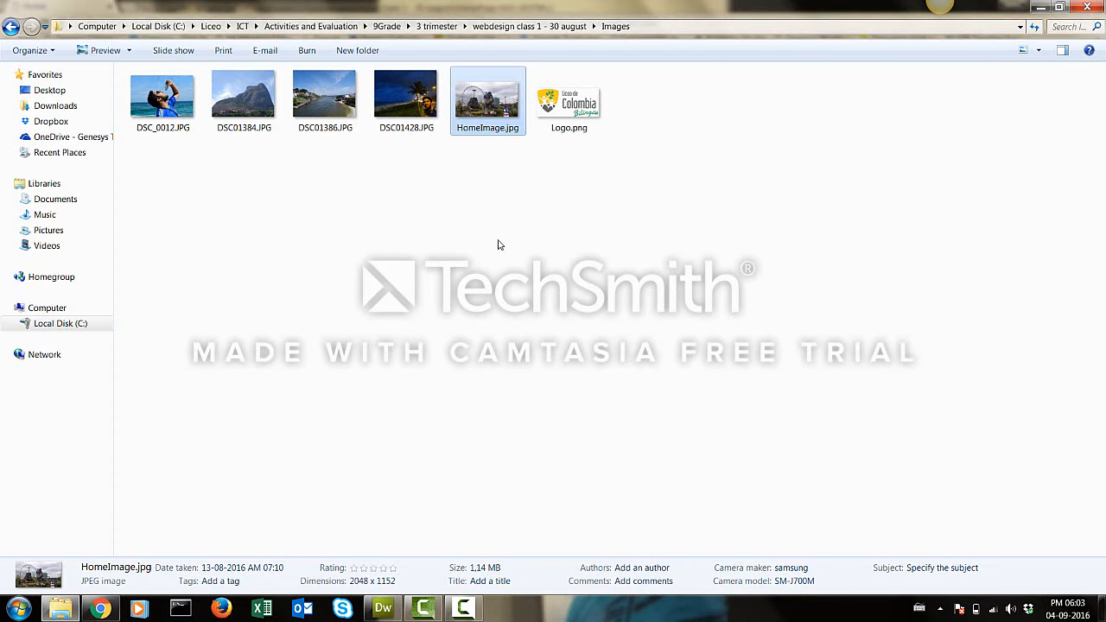
left_click(101, 608)
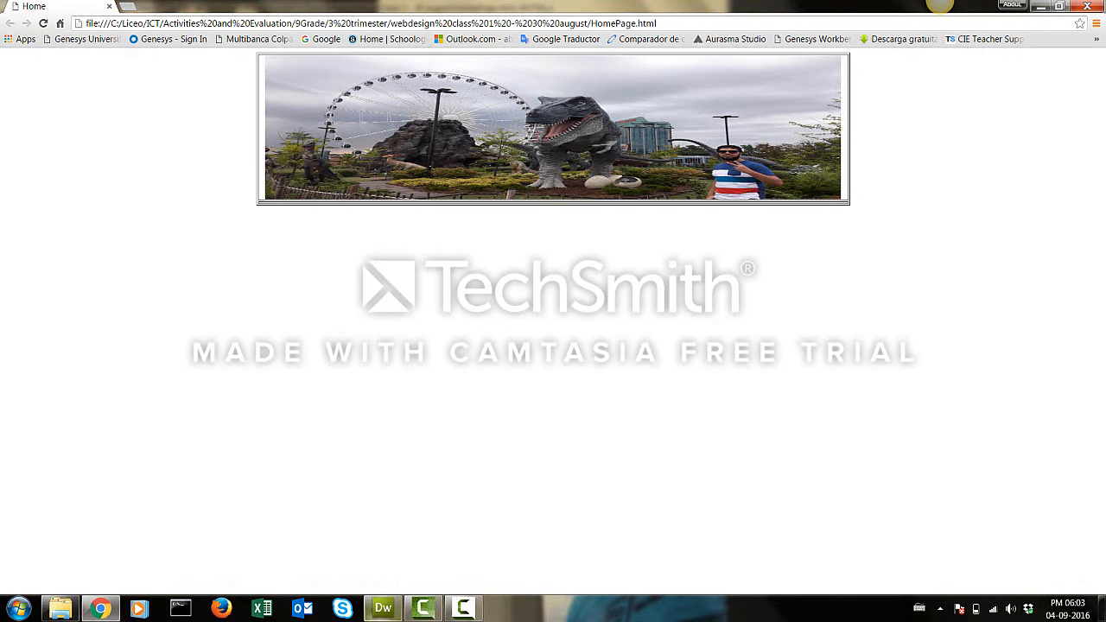
Return to Dreamweaver and set the header image's height to 350 pixels.
left_click(383, 608)
left_click(468, 150)
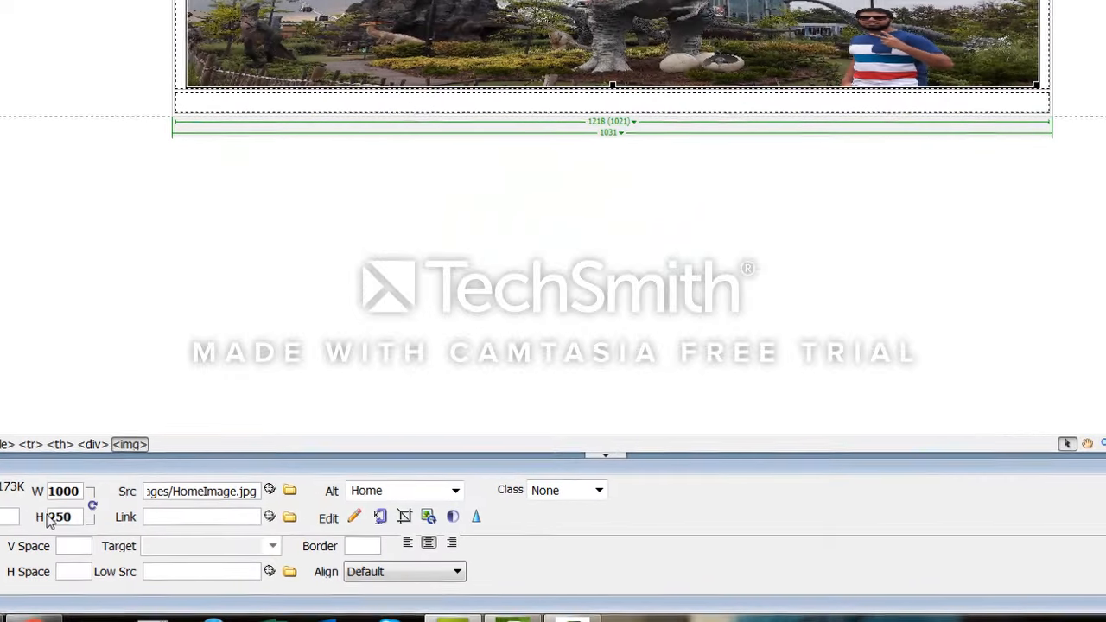
double_click(90, 523)
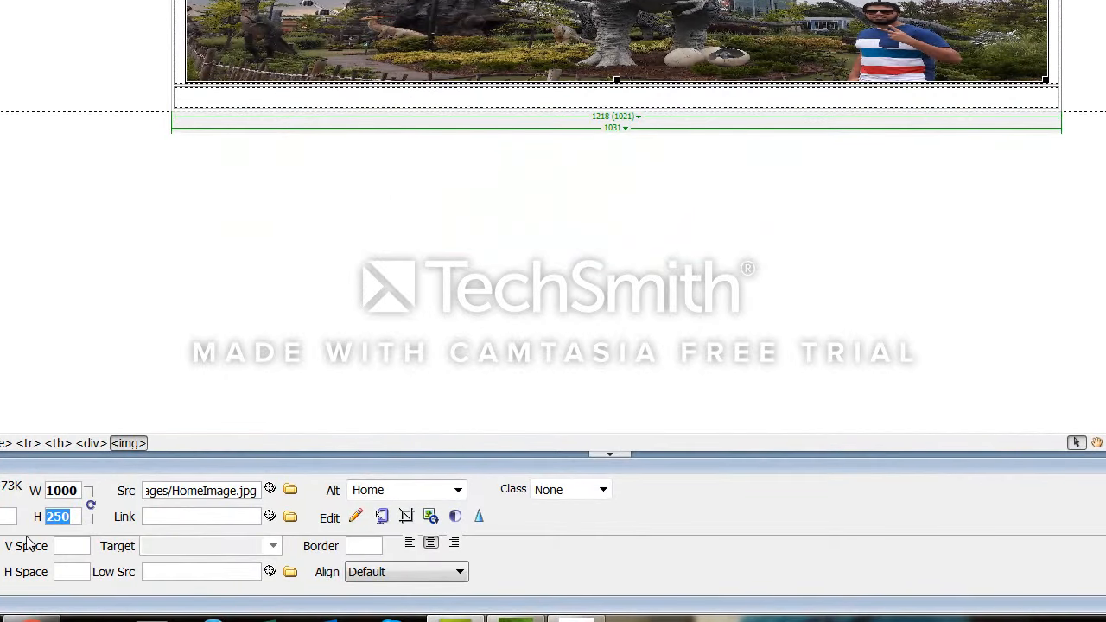
type("350")
key("Return")
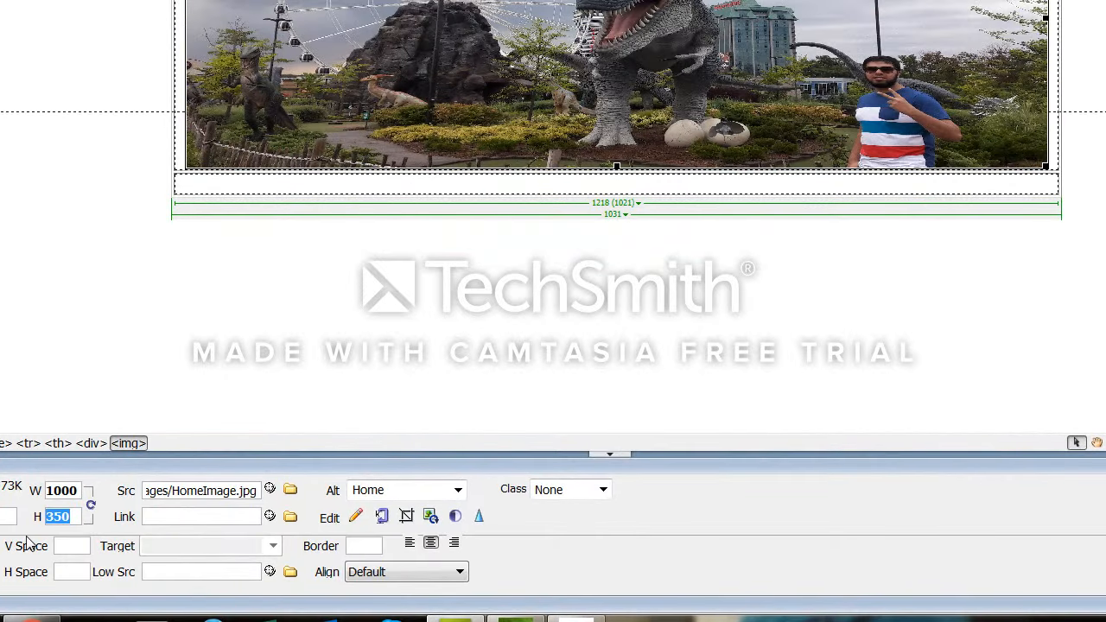
Switch to Chrome and reload HomePage.html to check the 350-pixel-high header image.
key("alt+Tab")
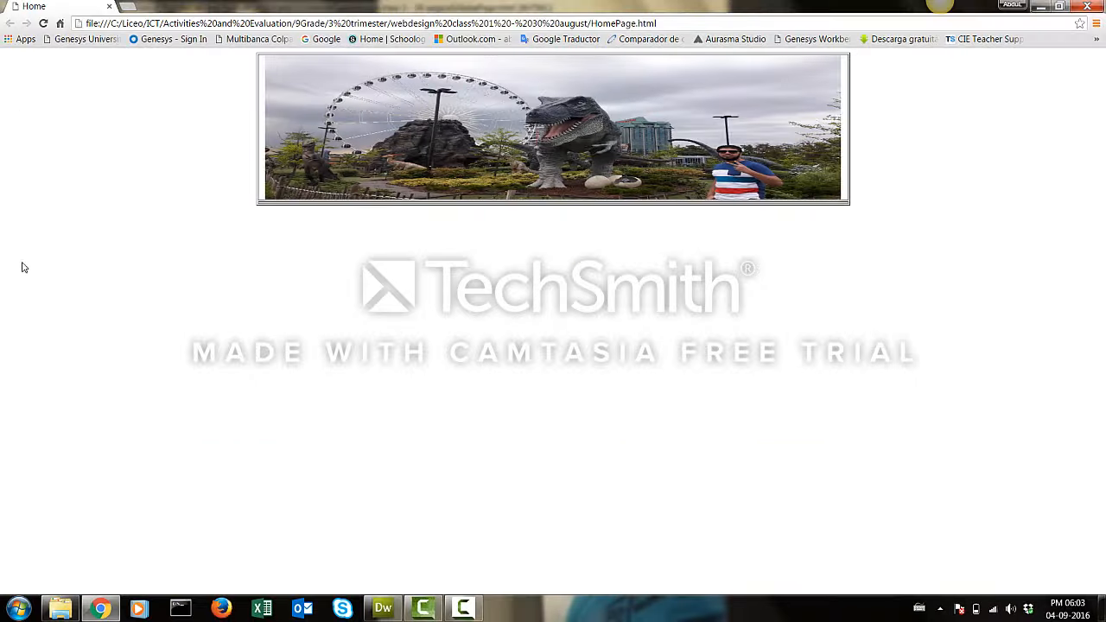
left_click(43, 23)
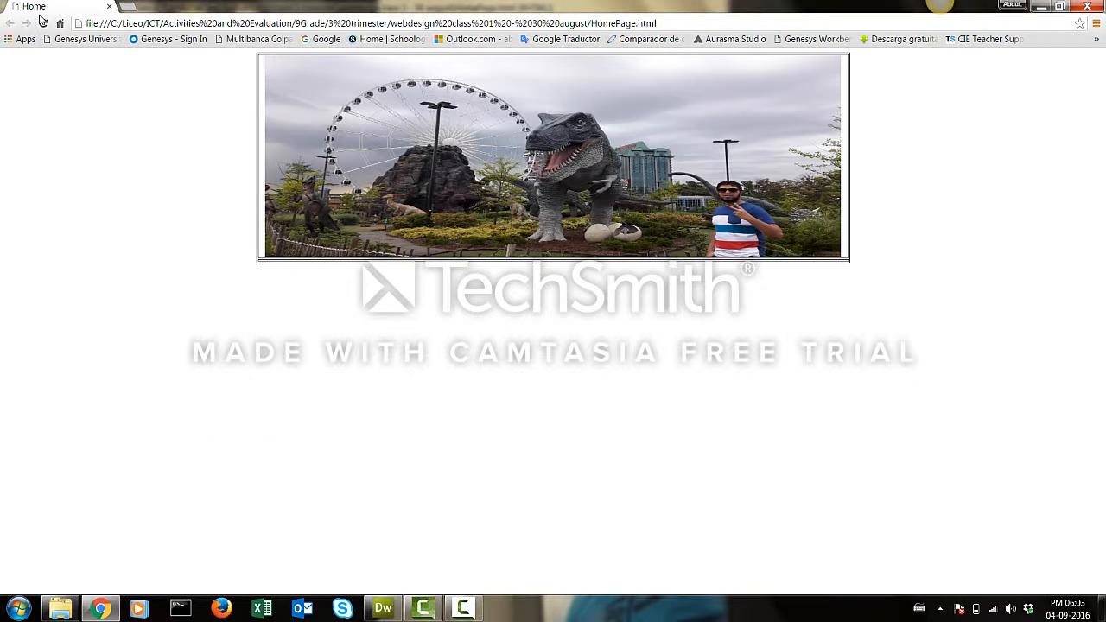
Return to Dreamweaver, set the header image's height to 450 pixels and save the page.
key("alt+Tab")
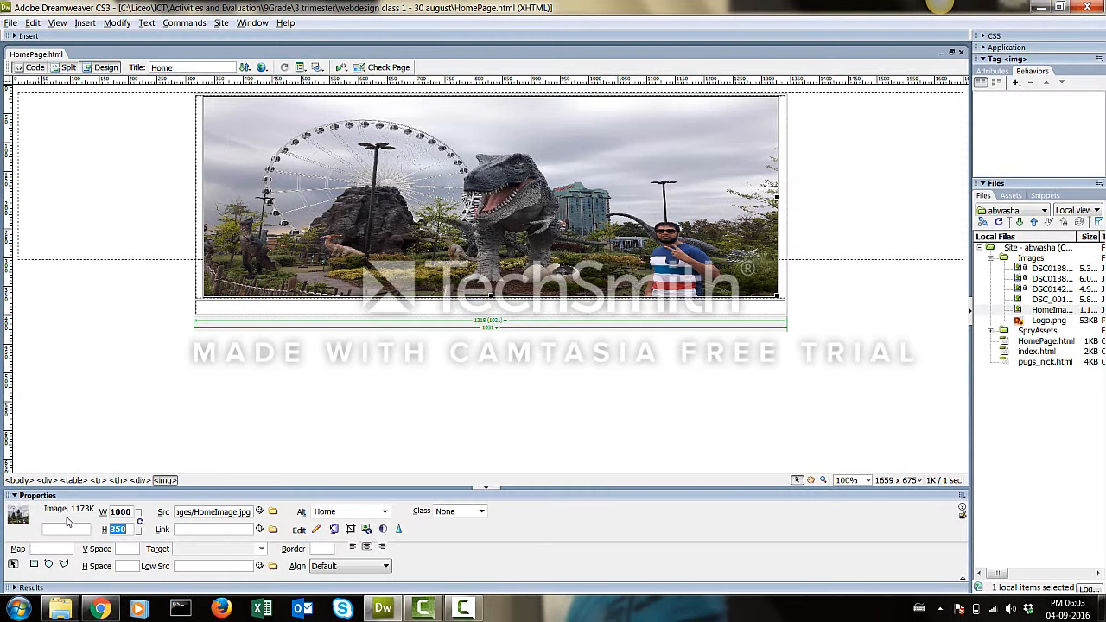
type("4")
key("Return")
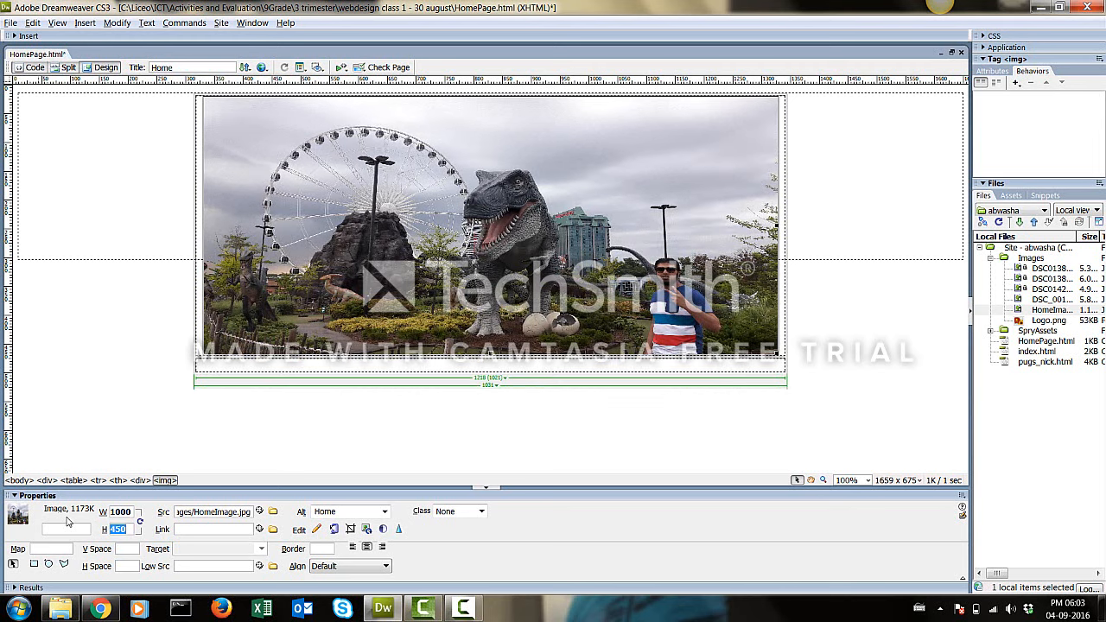
key("ctrl+s")
Switch to Chrome and reload HomePage.html to check the 450-pixel-high header image.
key("alt+Tab")
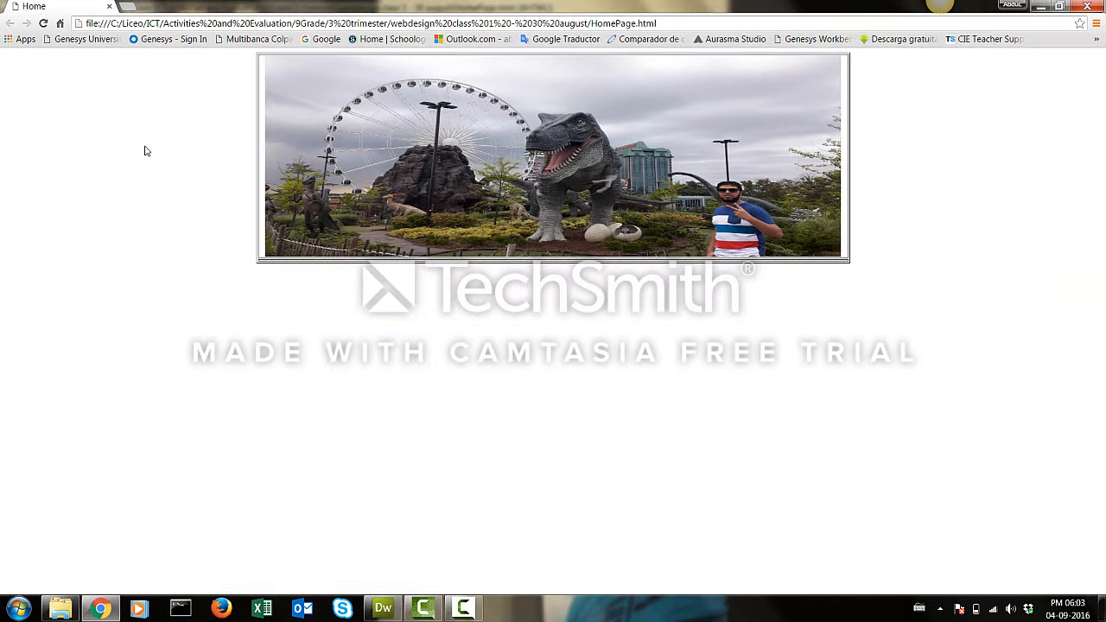
left_click(44, 22)
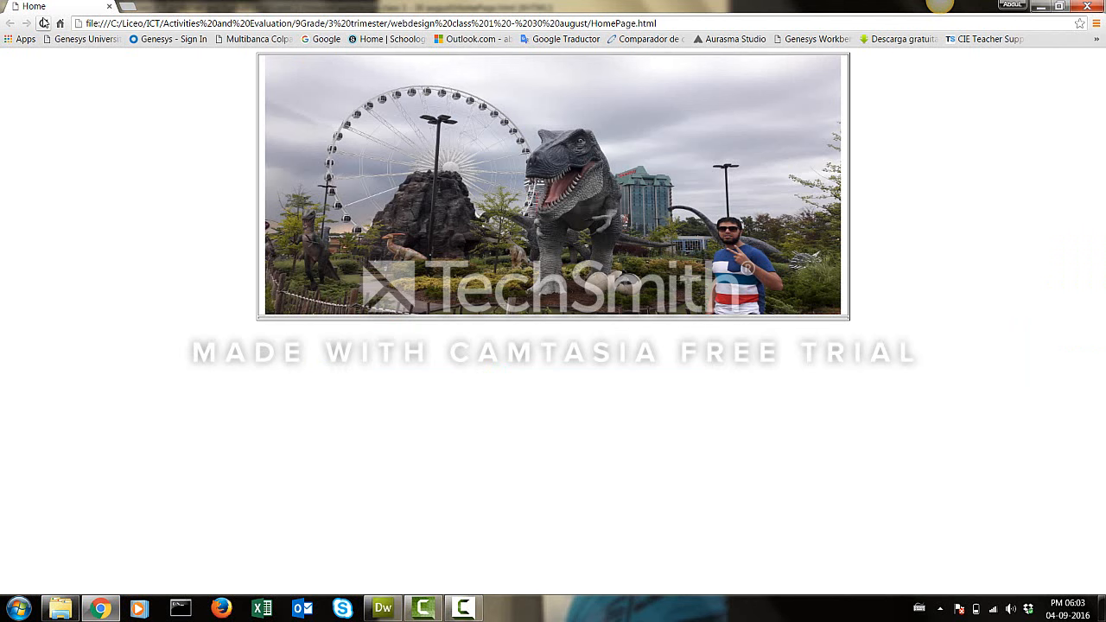
Return to Dreamweaver and stretch the table's lower edge downward to make the empty row beneath the header image taller.
key("alt+Tab")
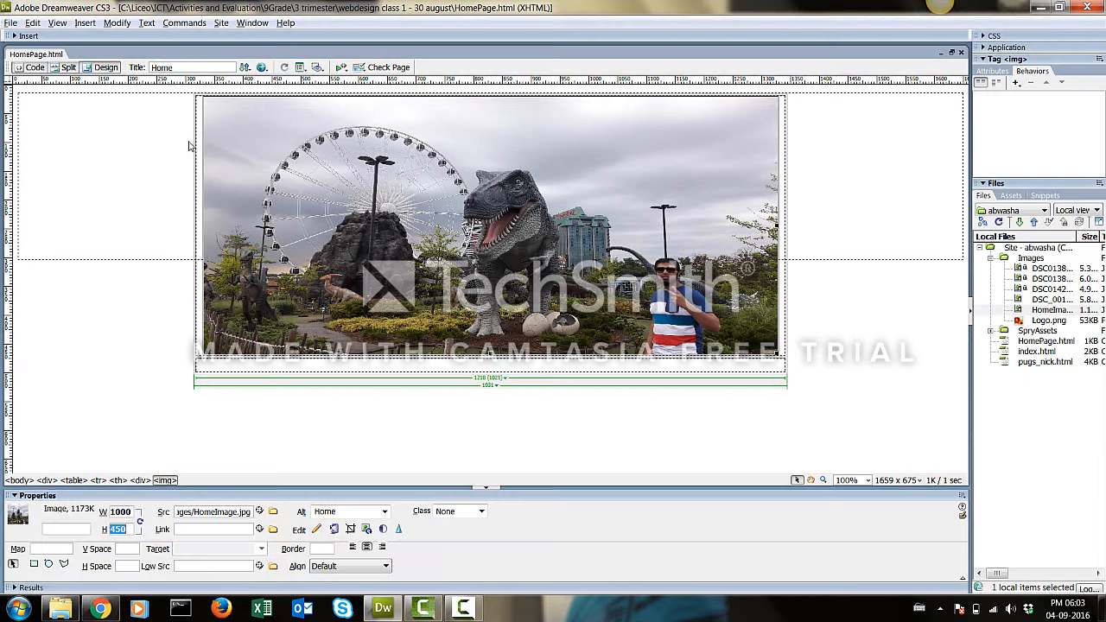
left_click(476, 378)
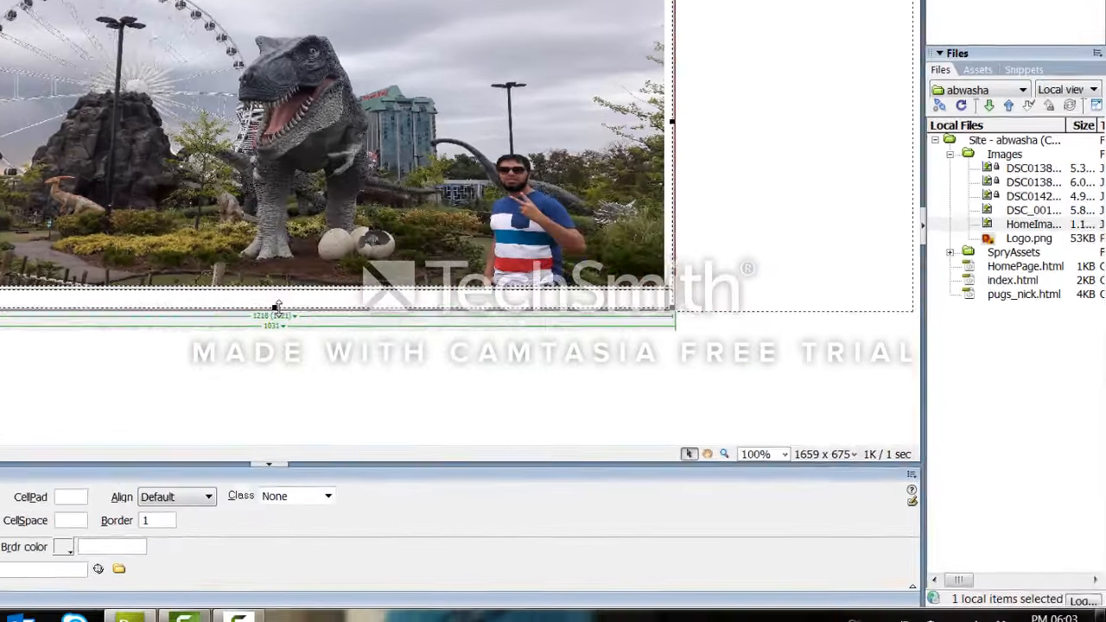
left_click_drag(278, 307, 278, 338)
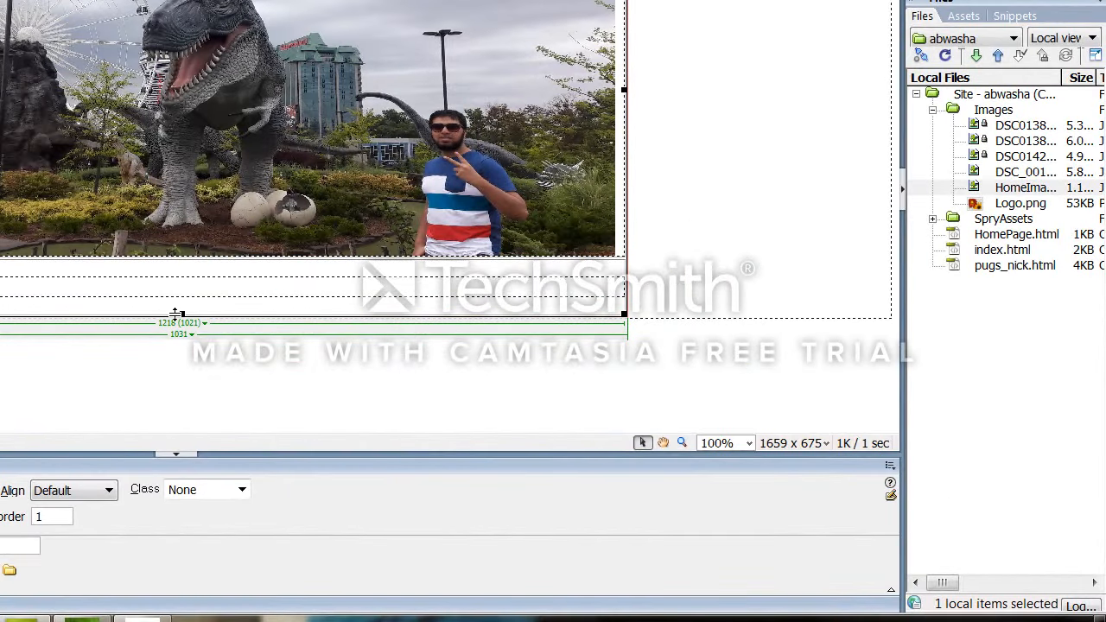
left_click_drag(175, 313, 175, 346)
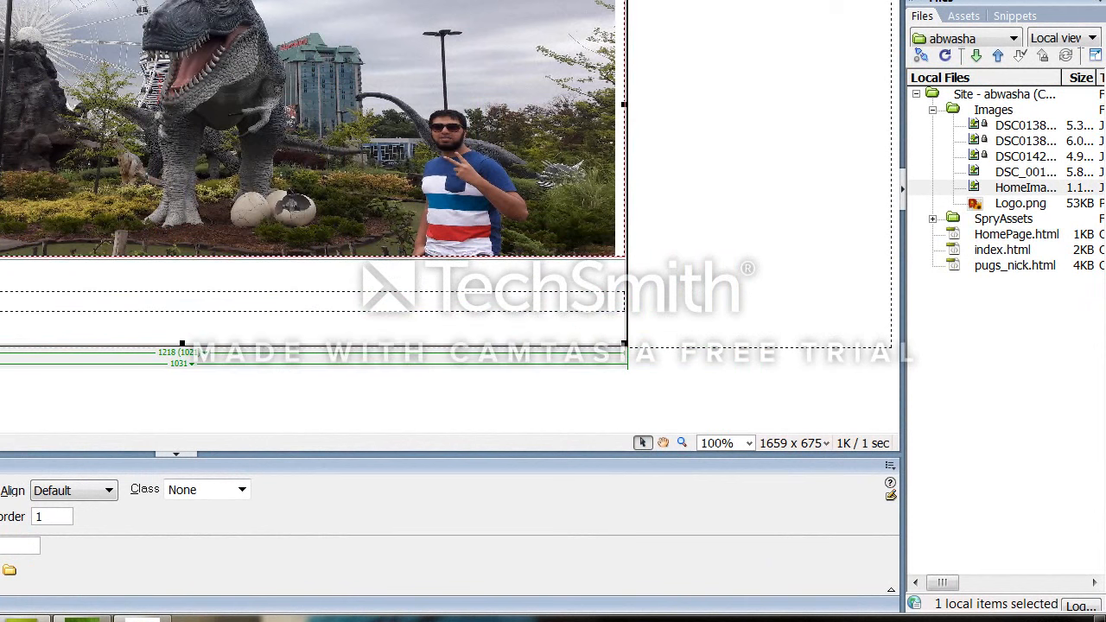
left_click(385, 153)
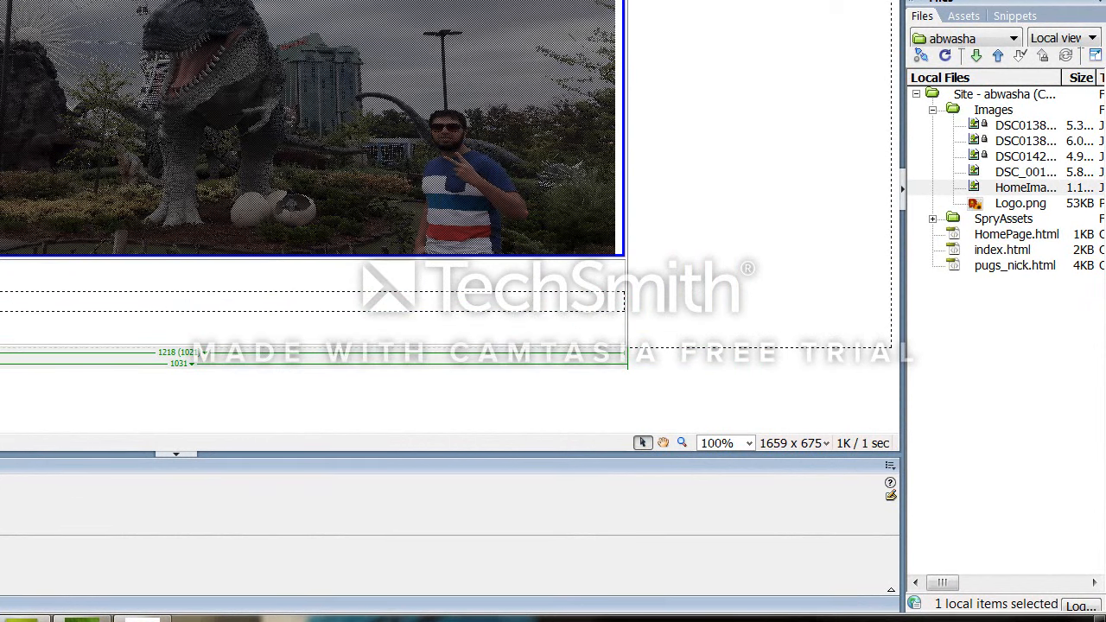
Split the empty table row below the header image into 4 columns.
left_click(184, 300)
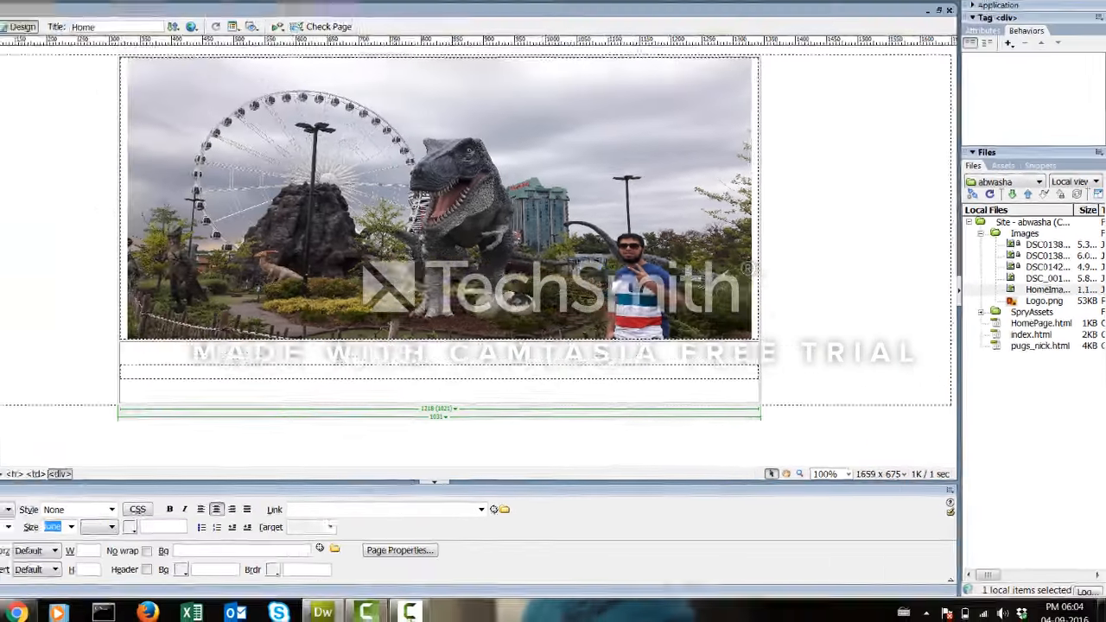
left_click(142, 621)
left_click(465, 609)
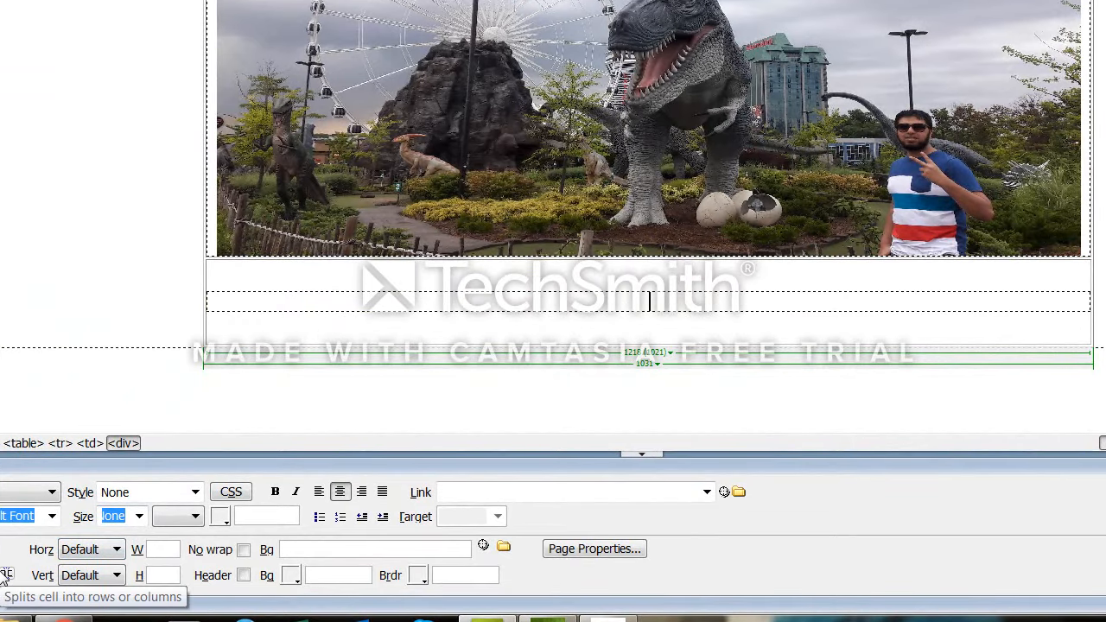
left_click(201, 278)
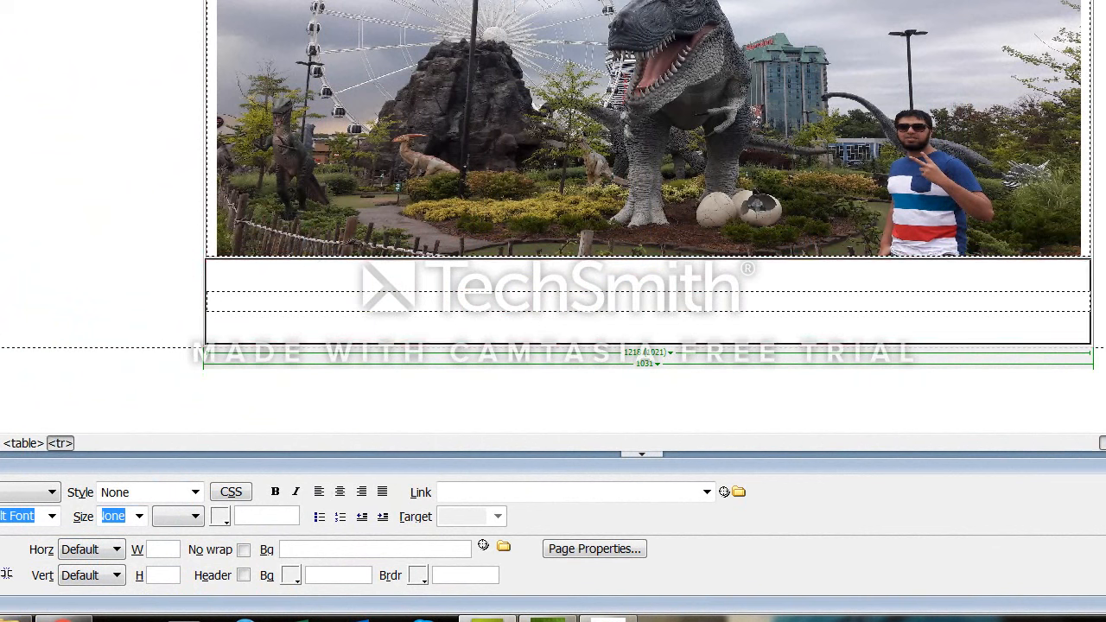
left_click(6, 575)
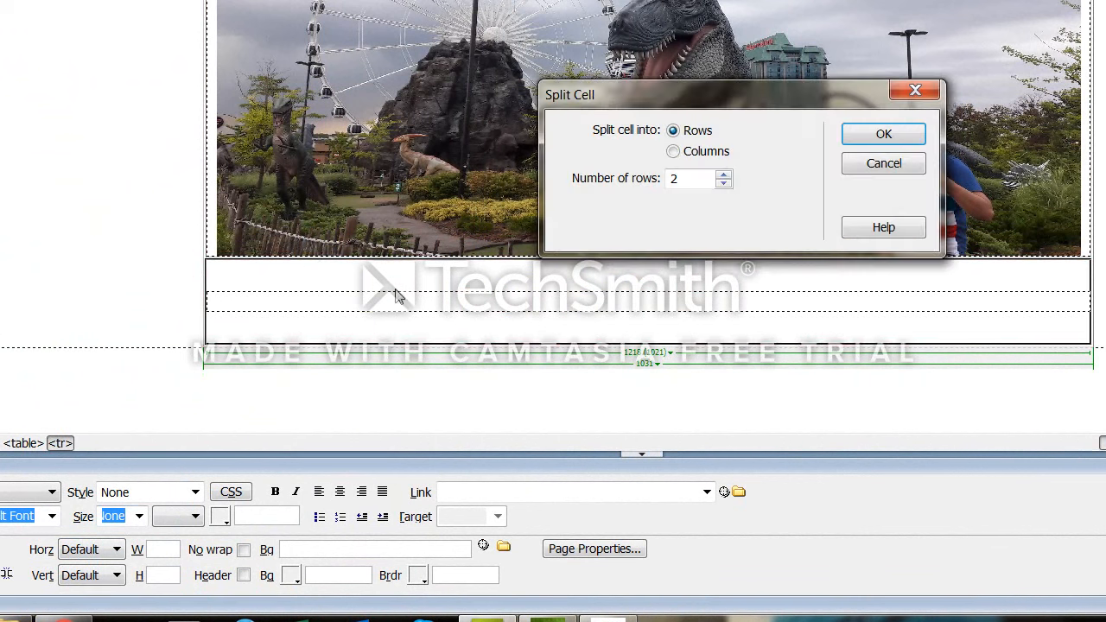
left_click(674, 153)
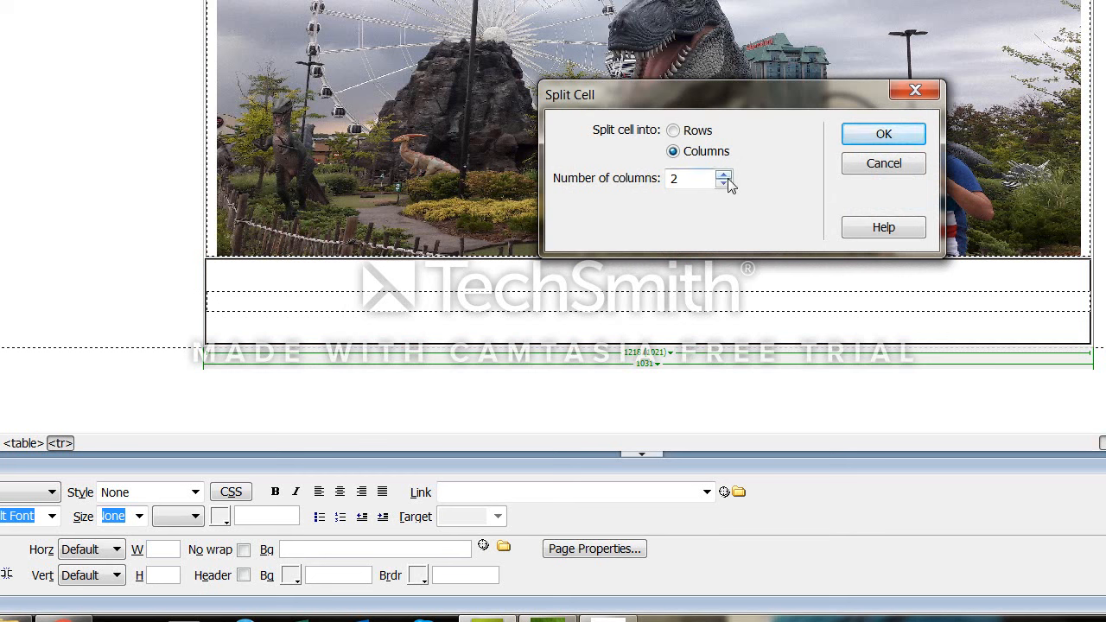
left_click(724, 176)
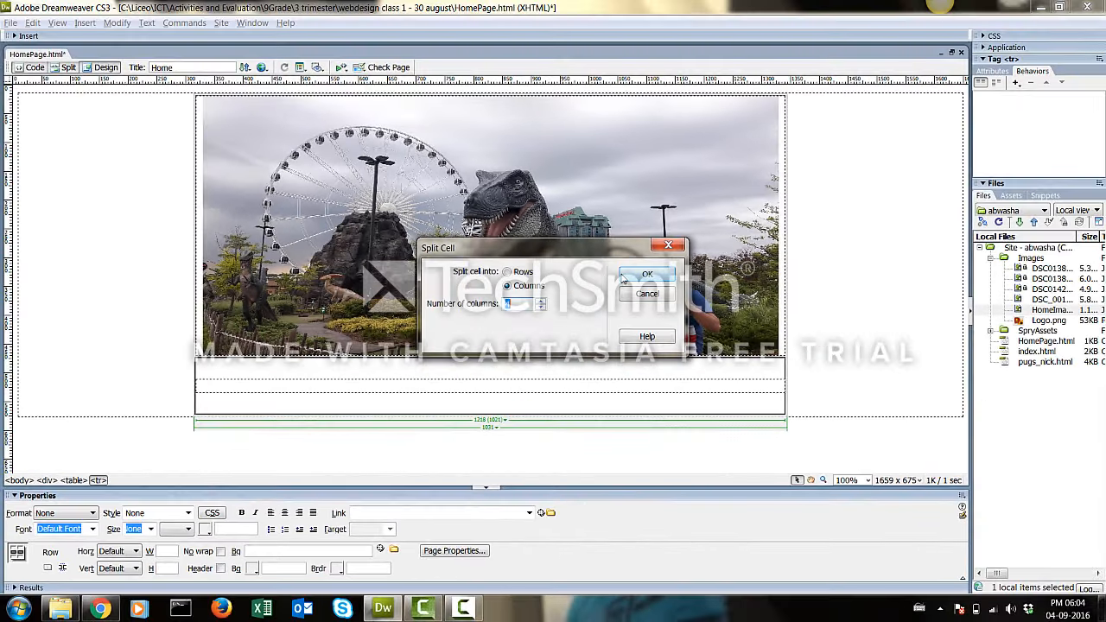
left_click(645, 275)
Label the four cells HOME, ABOUT PUGS, IMAGE GALLERY and ABOUT ME in order, and save the page.
left_click(419, 395)
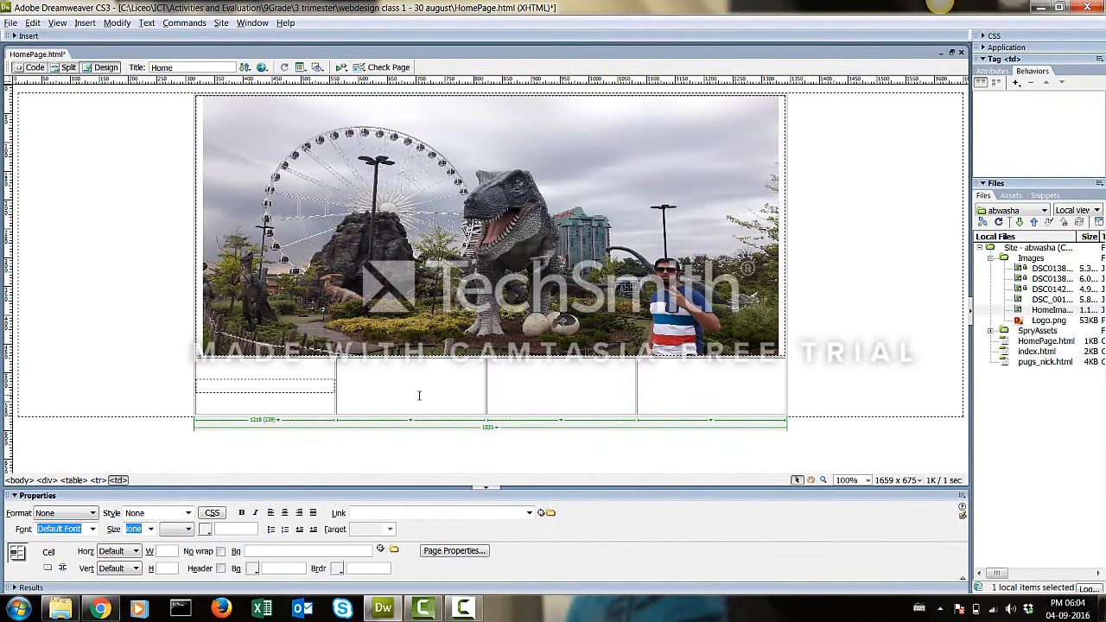
left_click(265, 387)
type("HOME")
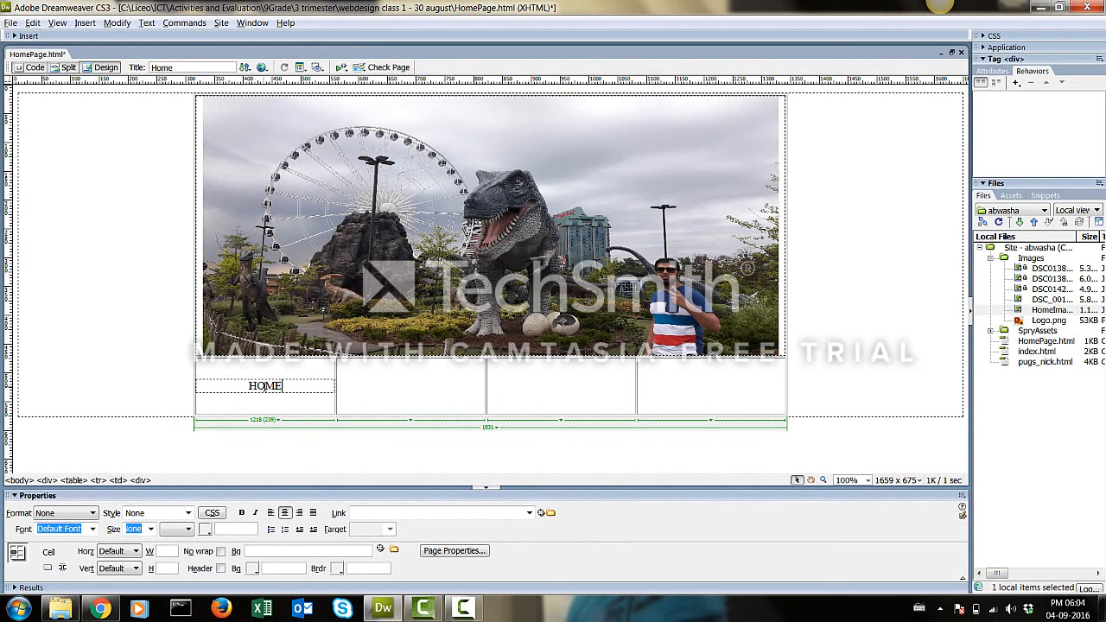
left_click(338, 385)
type("ABOUT PUGS")
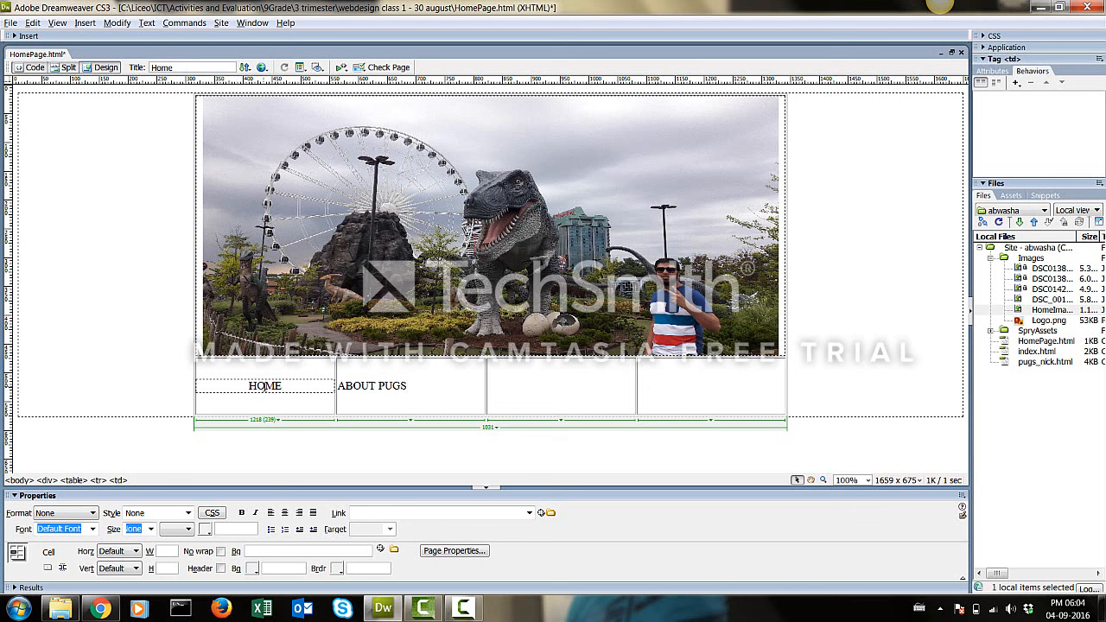
key("Tab")
type("IMAGE GALLERY")
key("Tab")
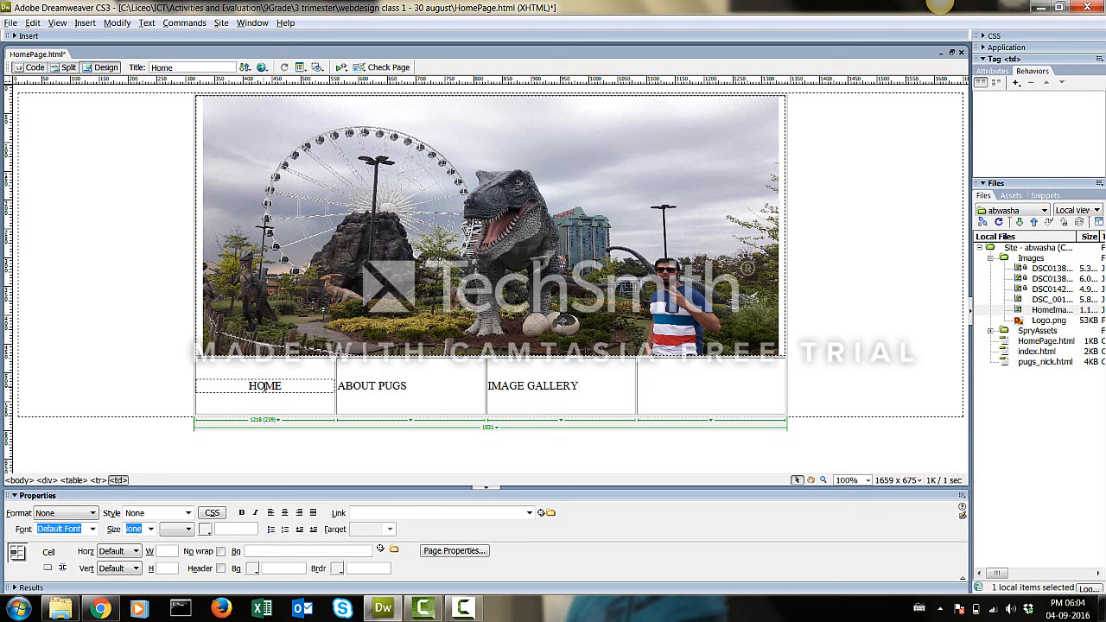
type("ABOUT ME")
key("ctrl+s")
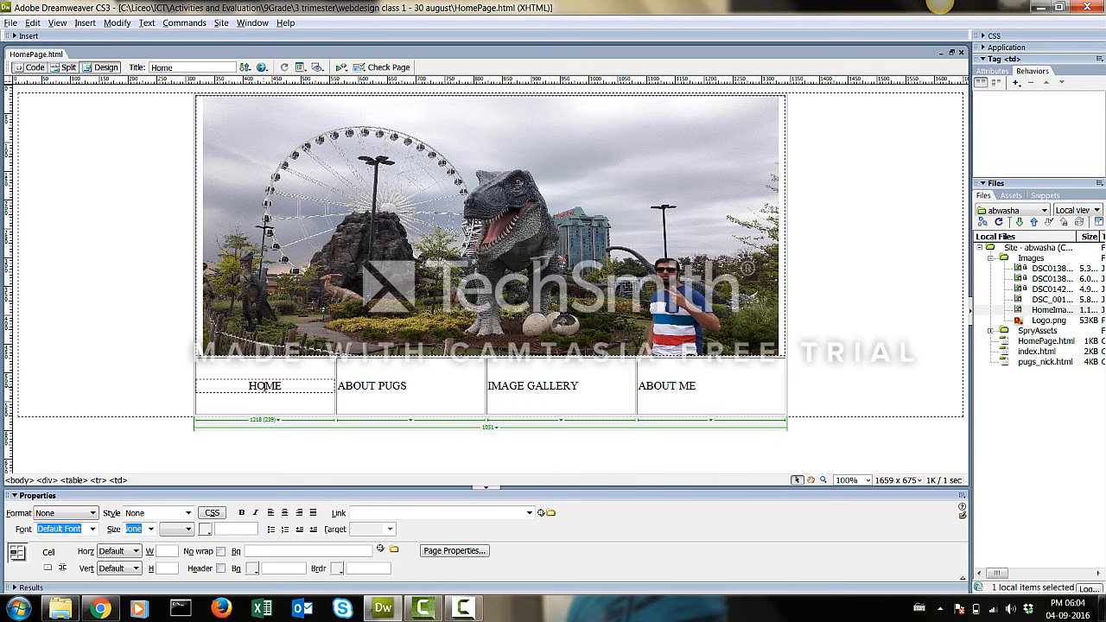
Switch to Chrome and reload HomePage.html to check the four labelled menu cells.
key("F12")
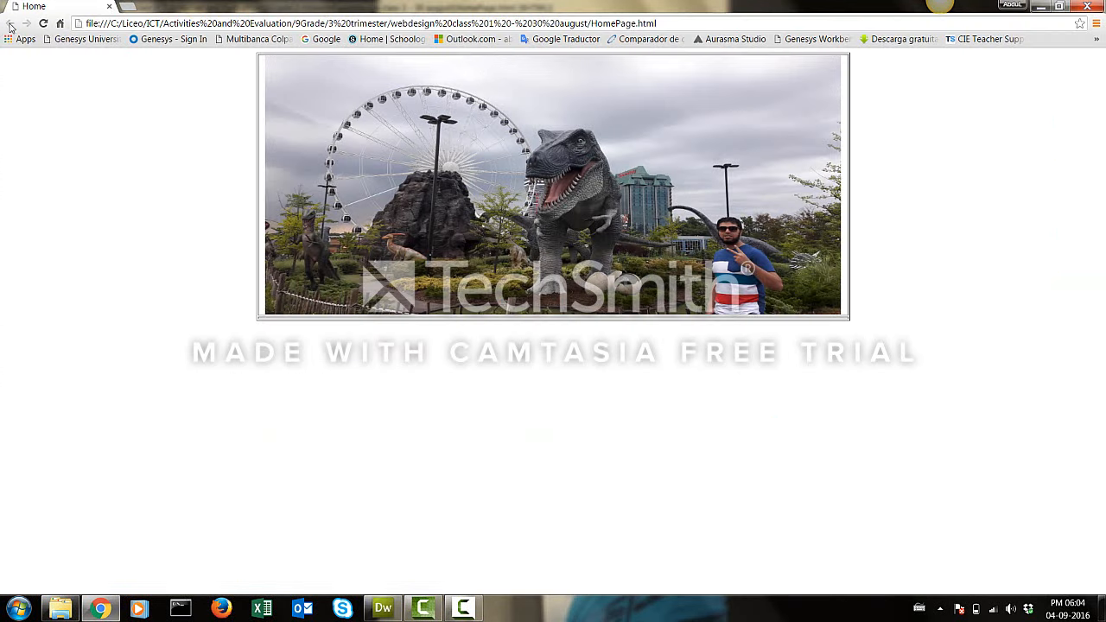
left_click(44, 23)
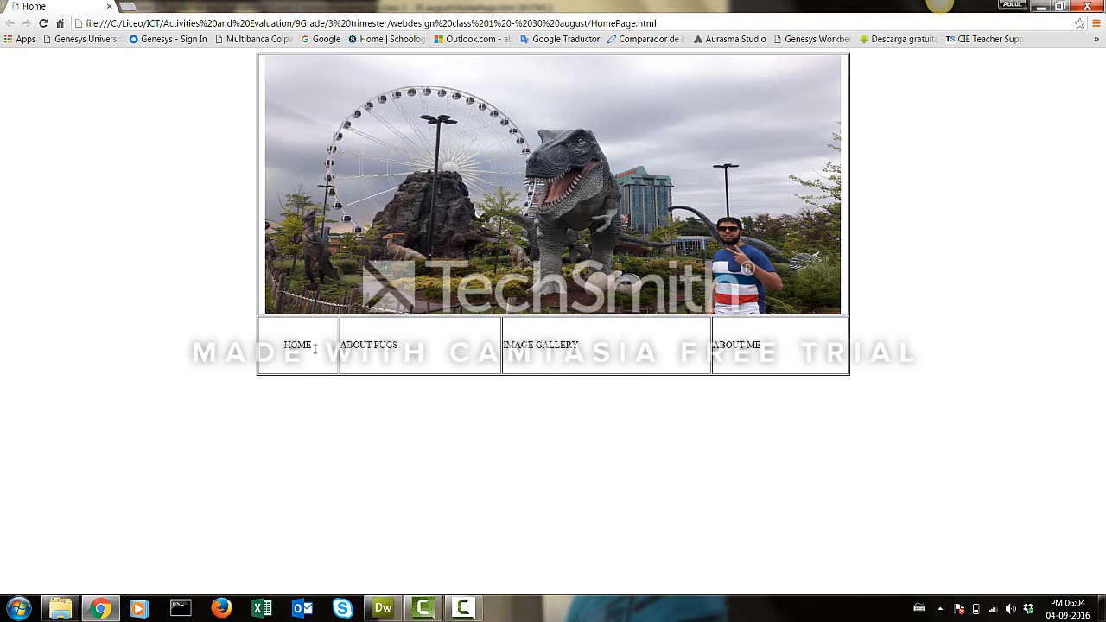
Return to Dreamweaver and set the four menu cells' font to Arial, Helvetica, sans-serif at size 16 pixels.
key("alt+Tab")
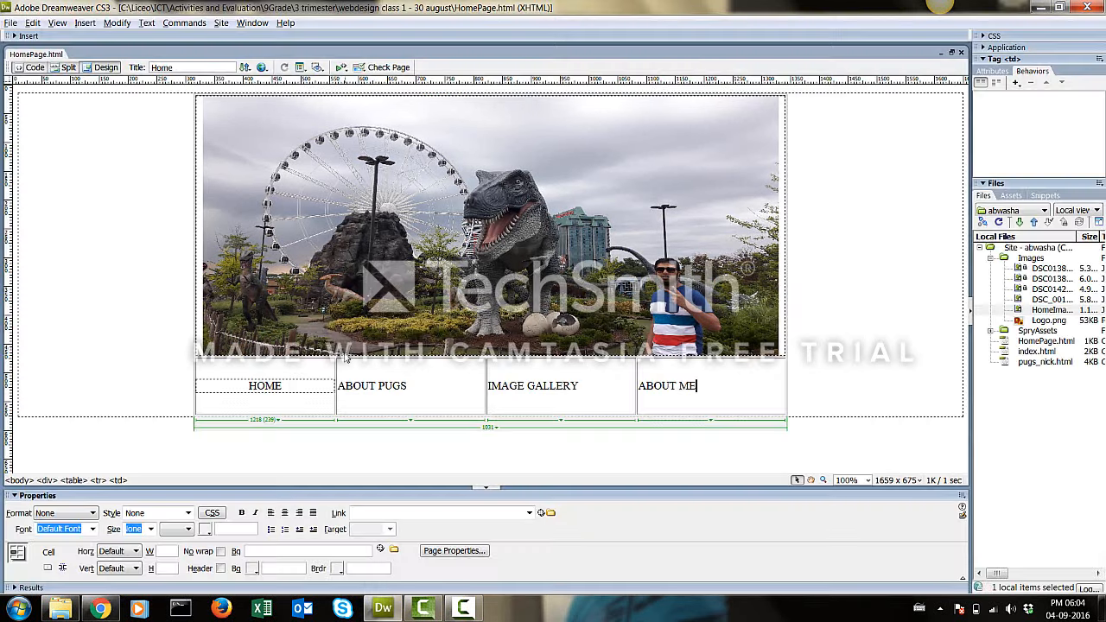
left_click(248, 385)
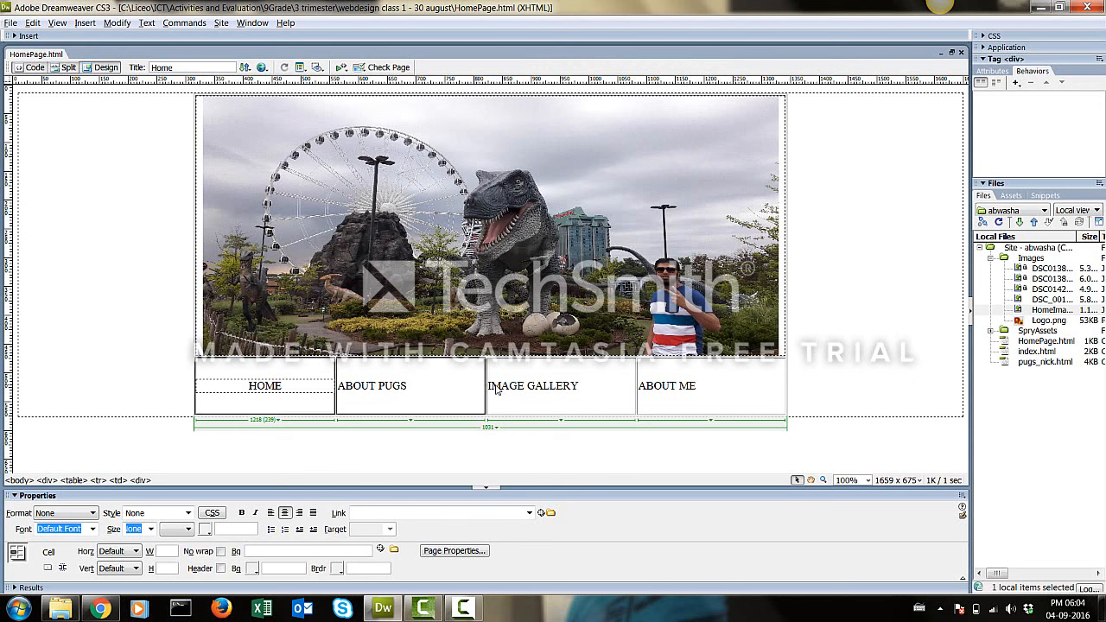
left_click_drag(685, 383, 683, 384)
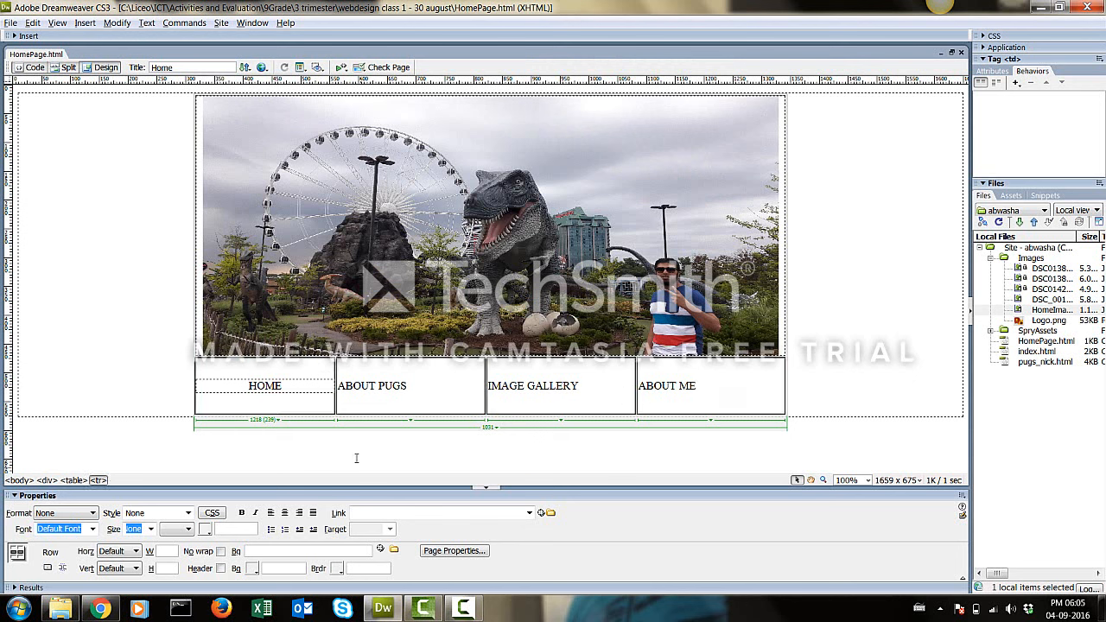
left_click(92, 529)
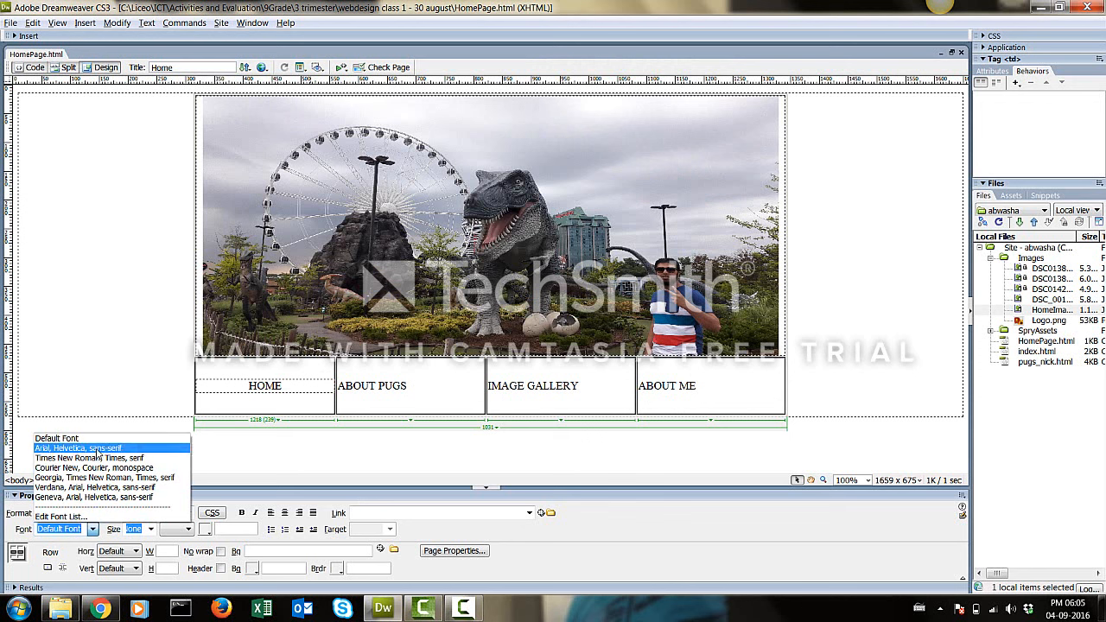
left_click(98, 450)
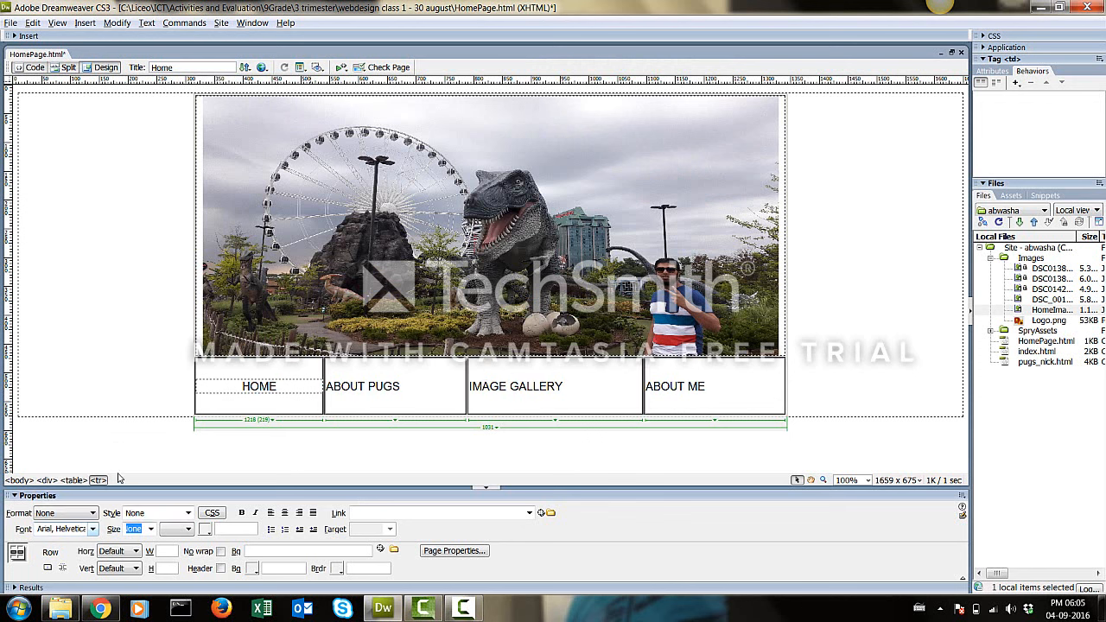
left_click(148, 529)
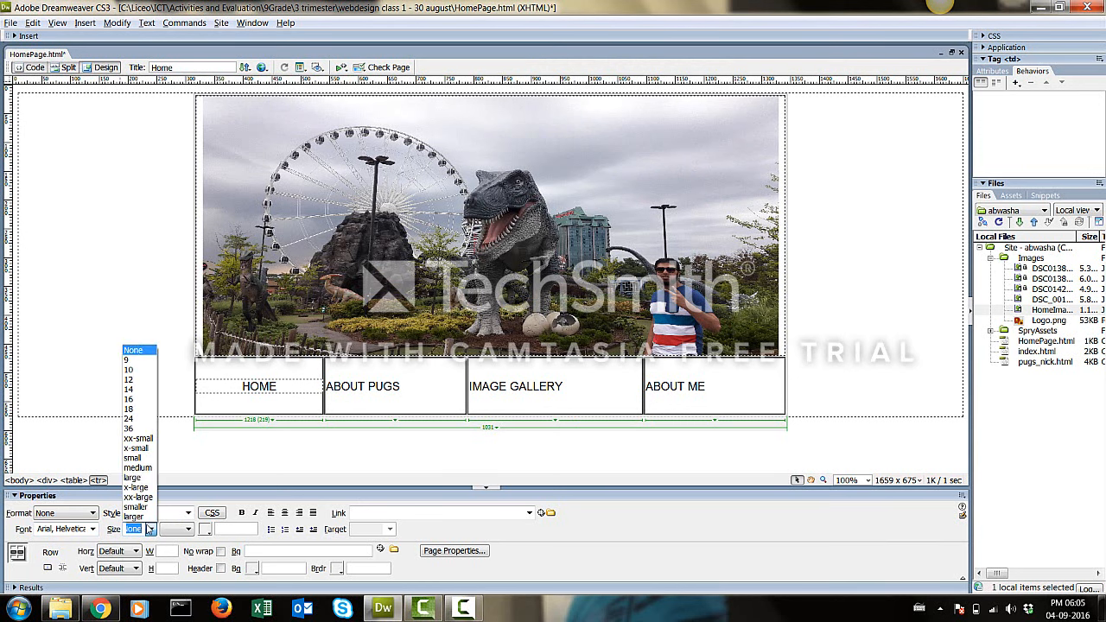
left_click(145, 398)
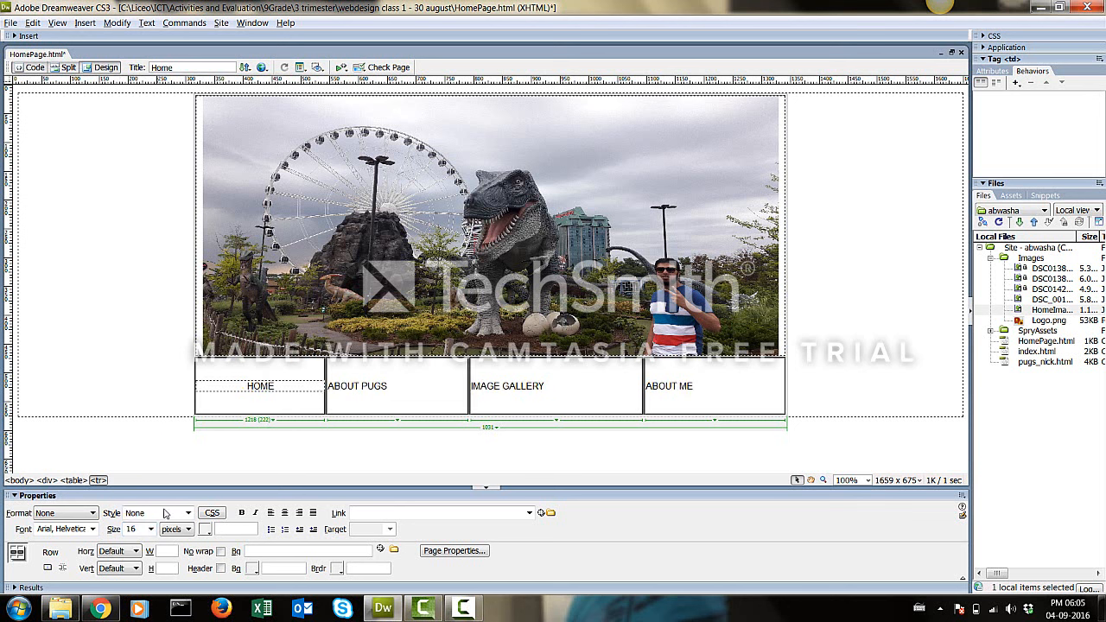
Make the menu row's text bold and italic, and center it in the cells.
left_click(243, 513)
left_click(256, 513)
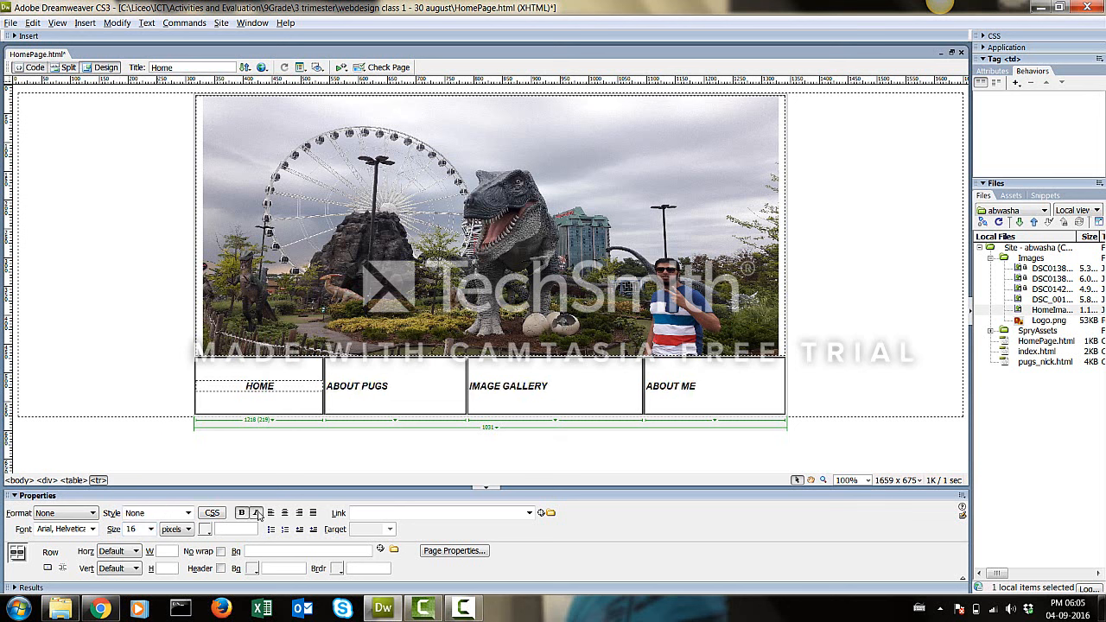
left_click(284, 513)
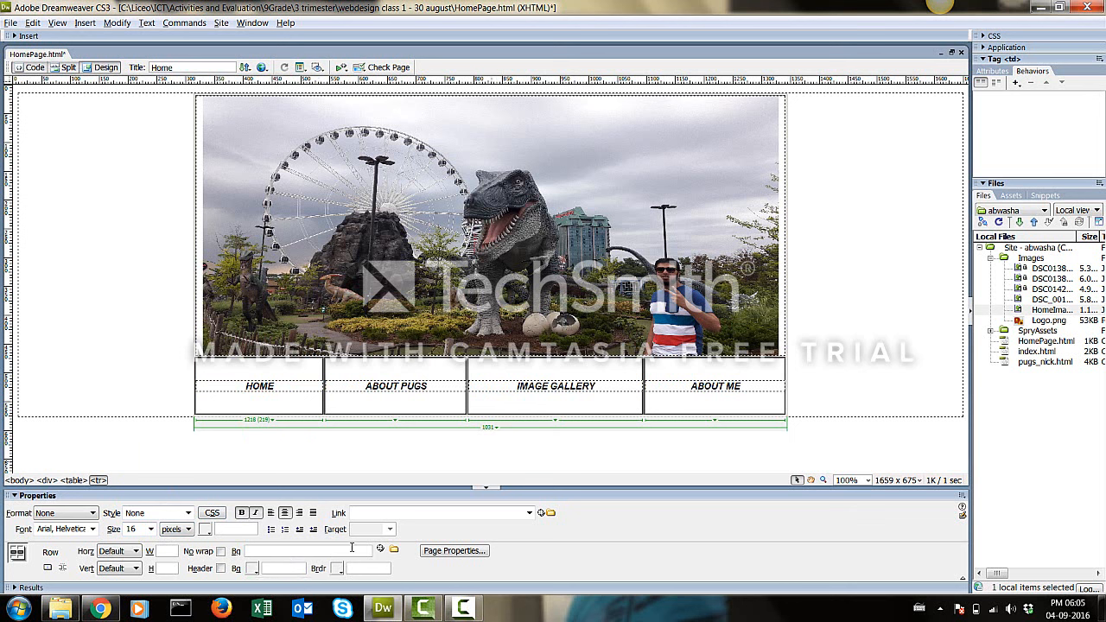
Set the menu row's background color to red #CC0000 and save the page.
left_click(253, 569)
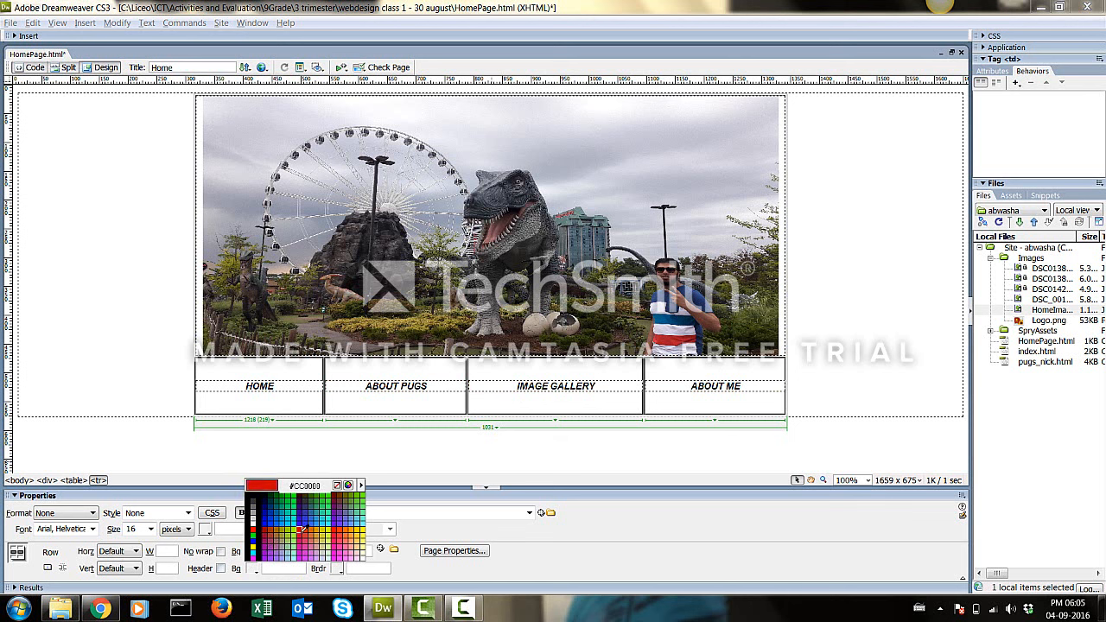
left_click(300, 530)
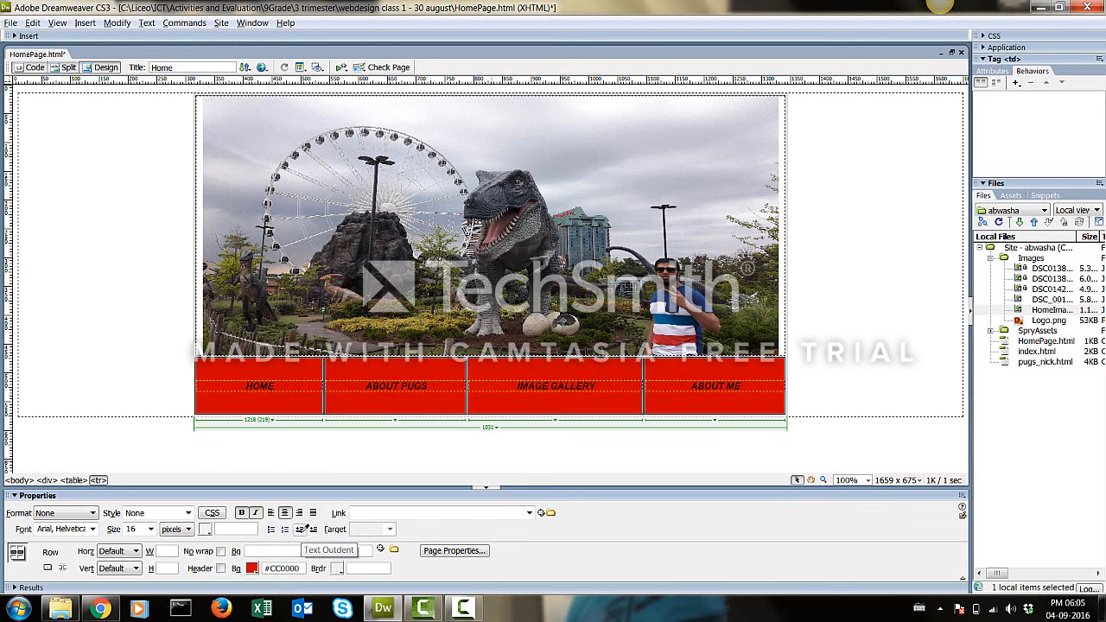
key("ctrl+s")
Switch to Chrome and reload HomePage.html to check the menu row's formatting and red background.
key("alt+Tab")
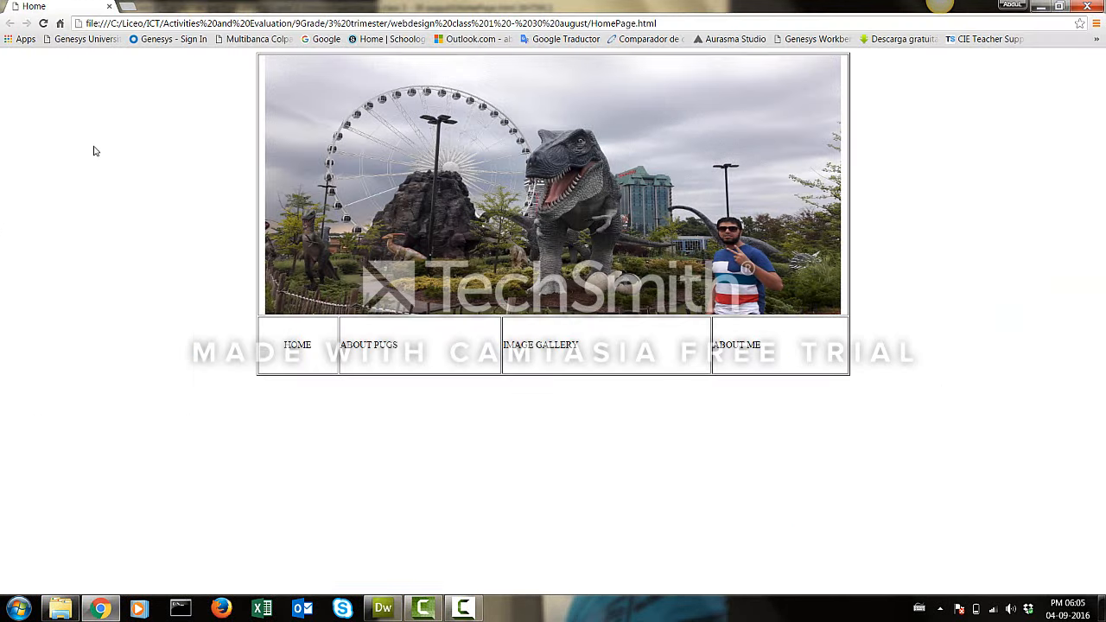
left_click(39, 25)
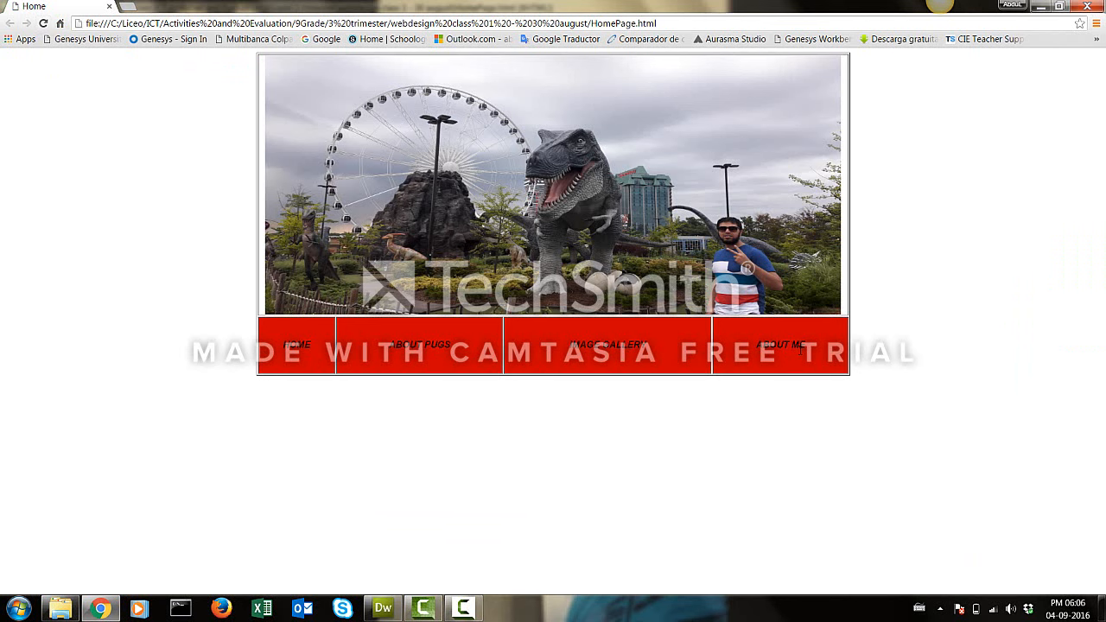
Return to Dreamweaver and set the text size of the four menu cells to 18 pixels.
key("alt+Tab")
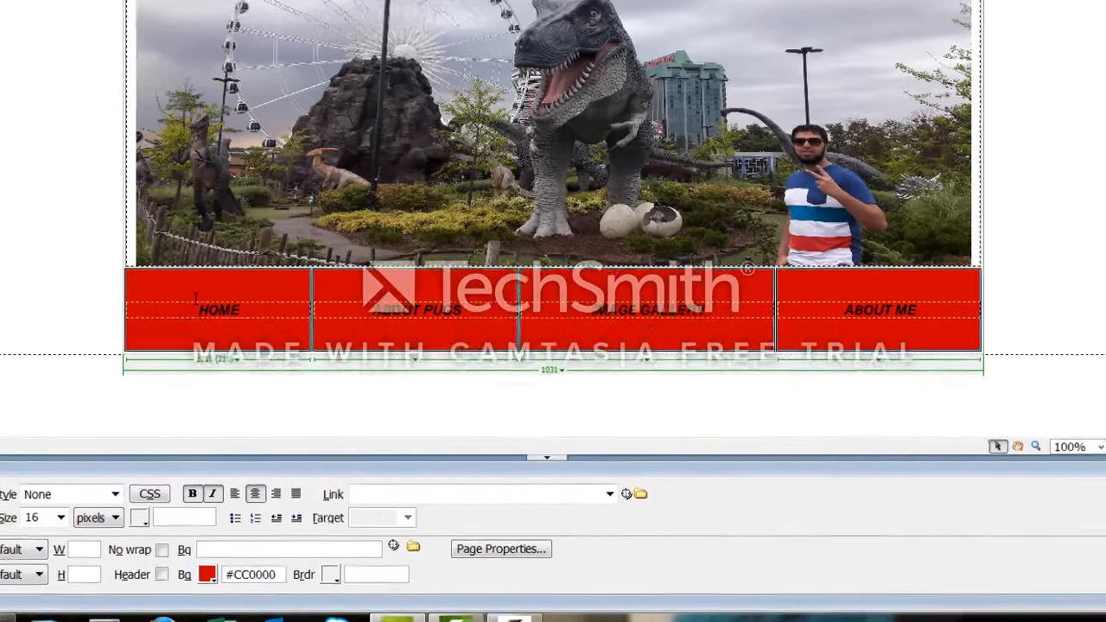
left_click(223, 344)
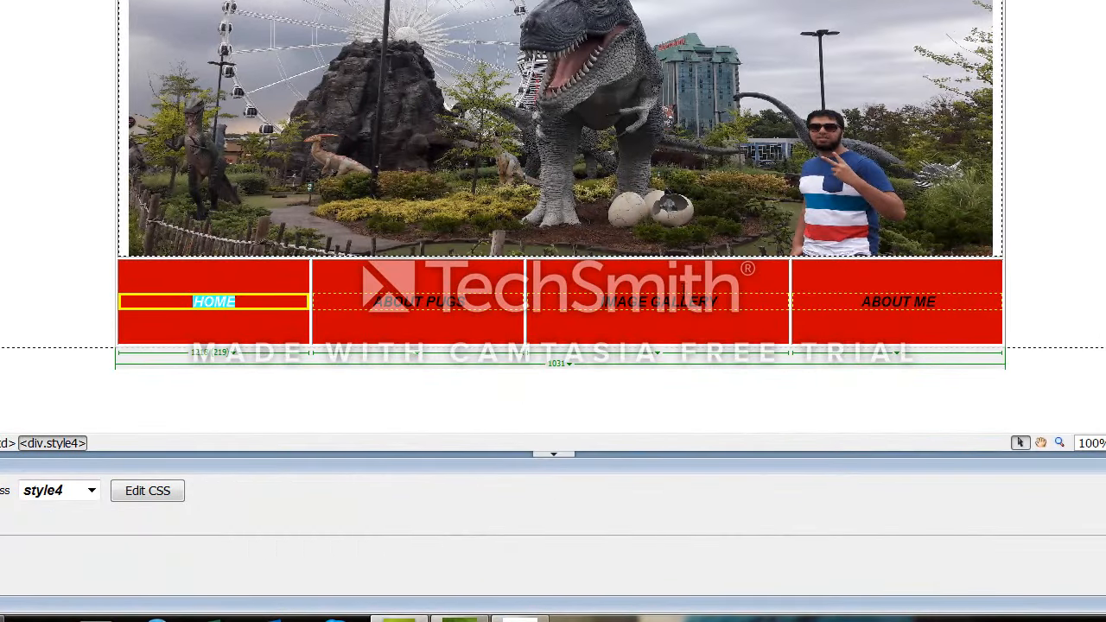
left_click(259, 278)
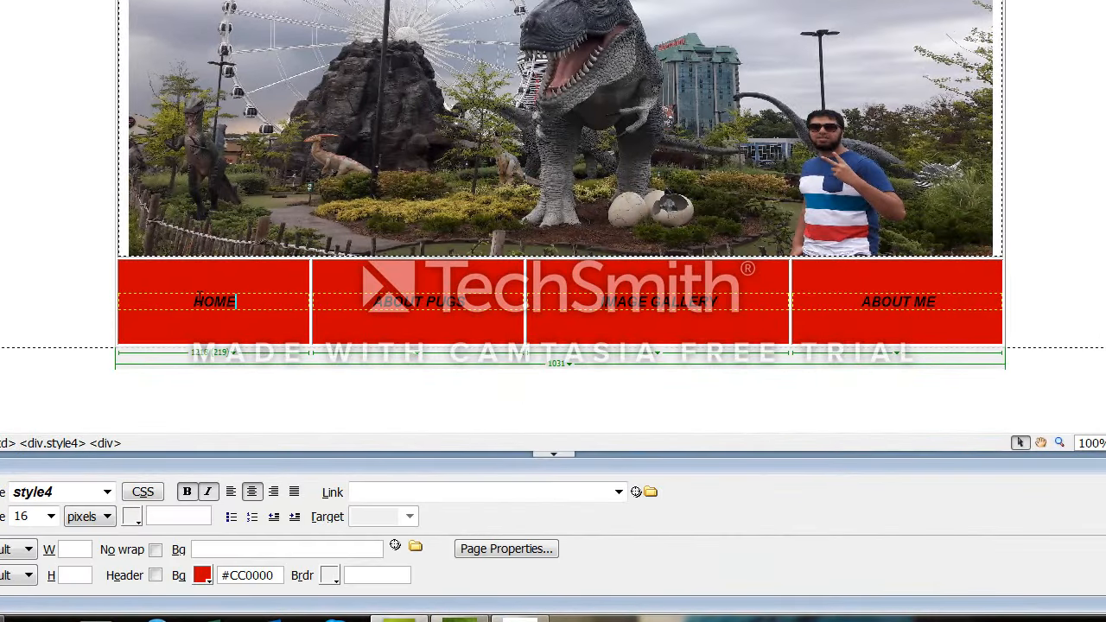
left_click_drag(194, 302, 859, 295)
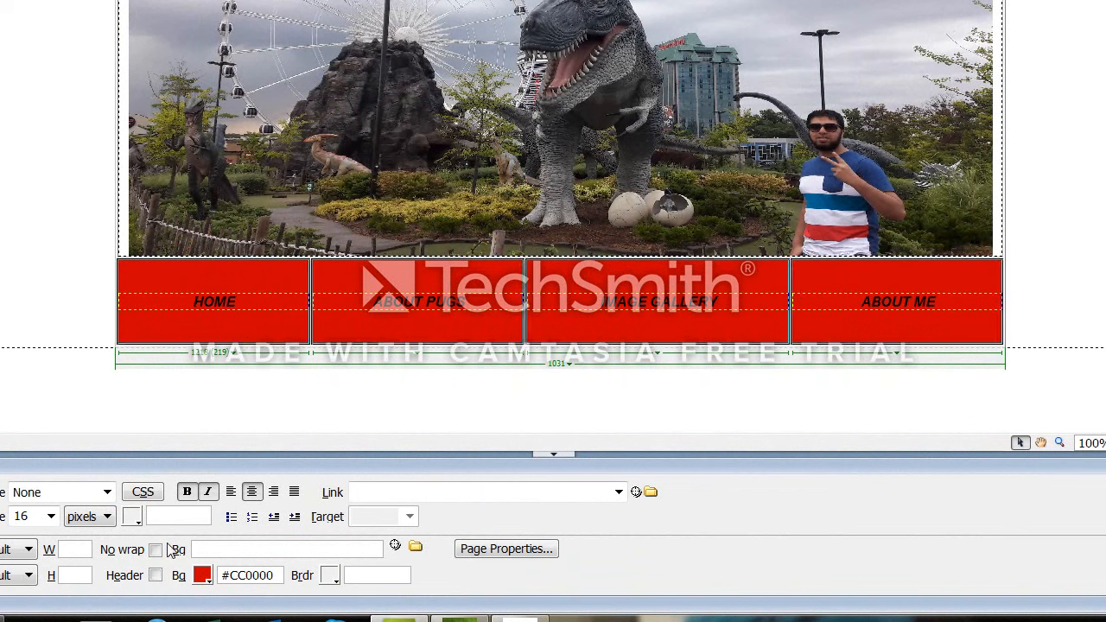
left_click(51, 517)
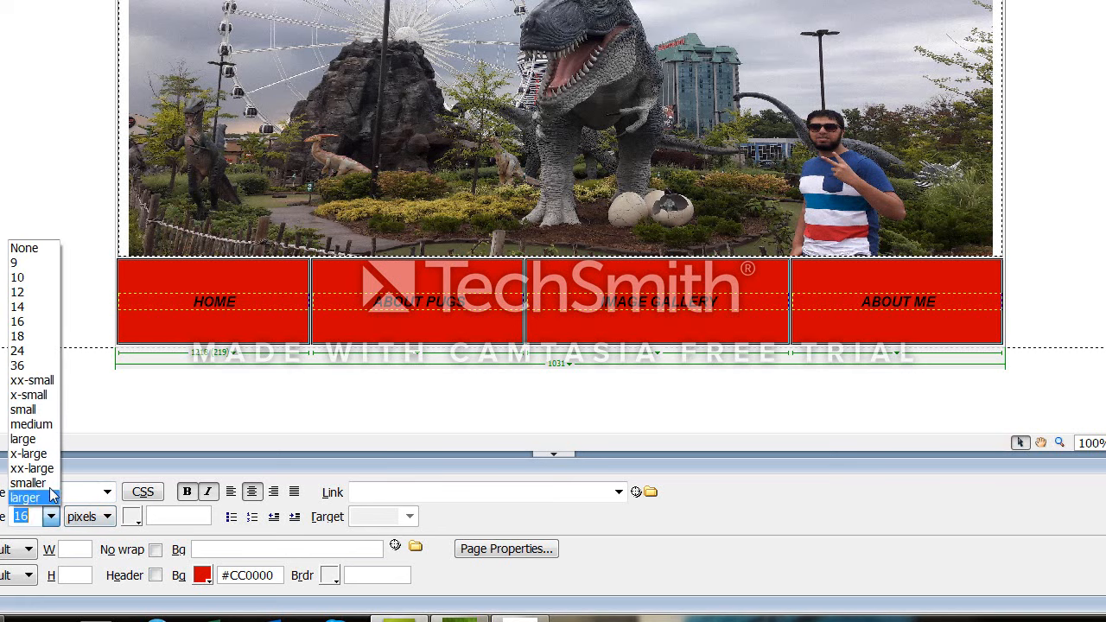
left_click(53, 335)
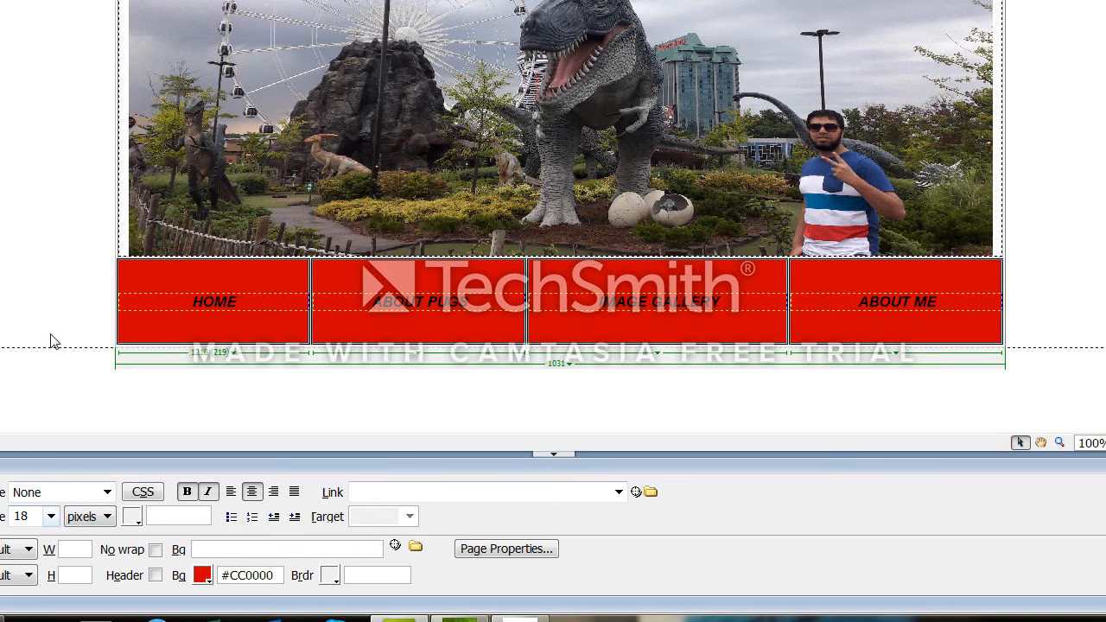
Switch to Chrome and reload HomePage.html to check the larger menu text.
key("alt+Tab")
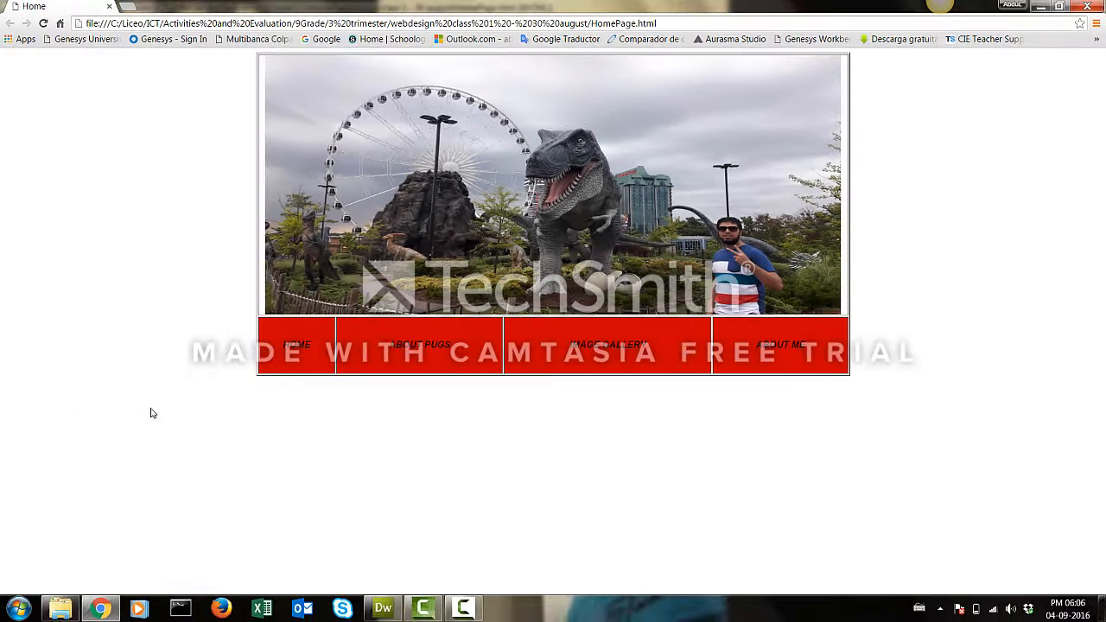
left_click(43, 24)
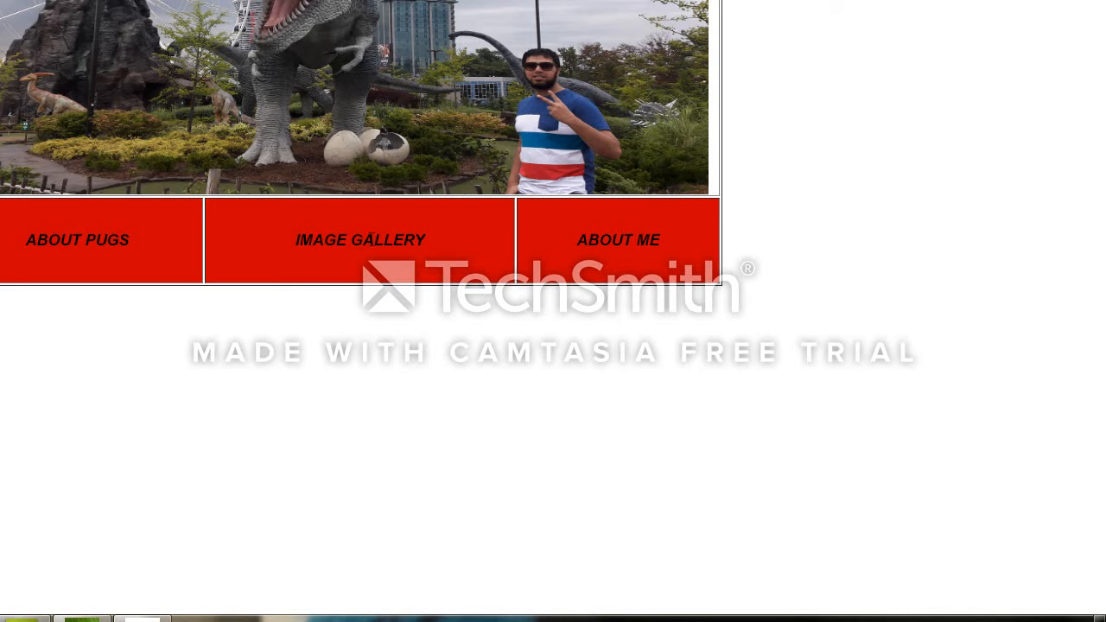
Return to Dreamweaver and link the IMAGE GALLERY menu text to pugs_nick.html.
key("alt+Tab")
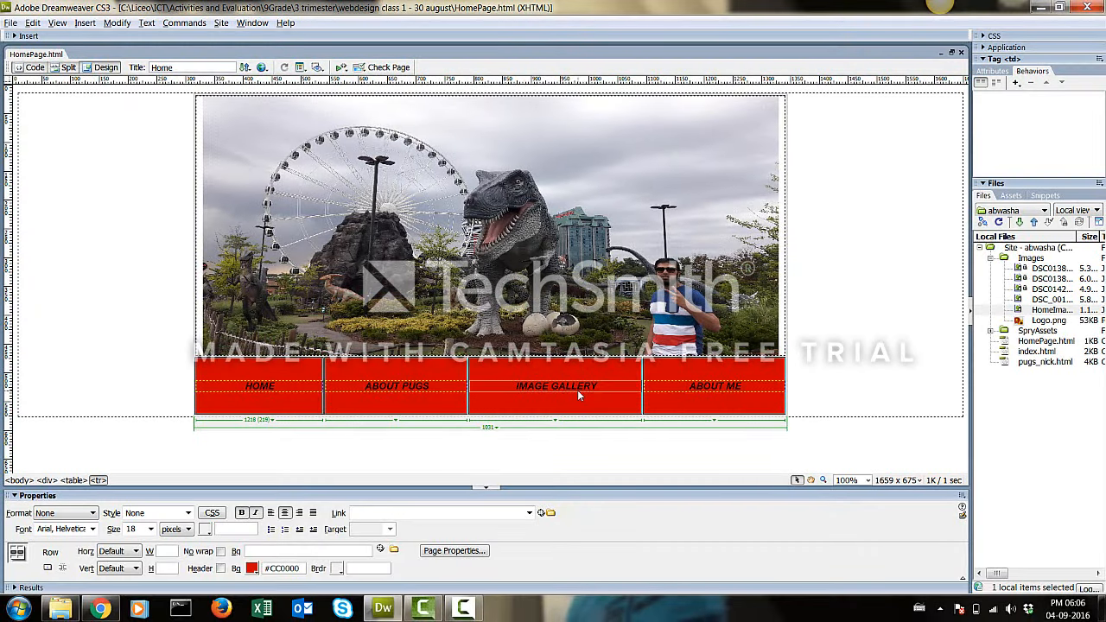
left_click(579, 395)
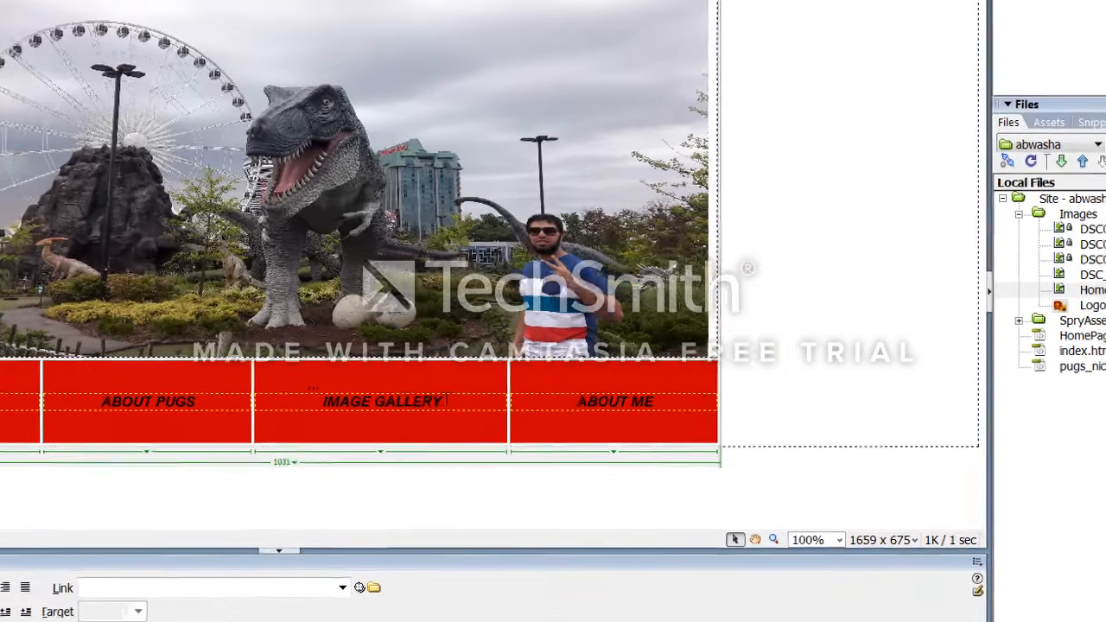
left_click_drag(527, 393, 413, 391)
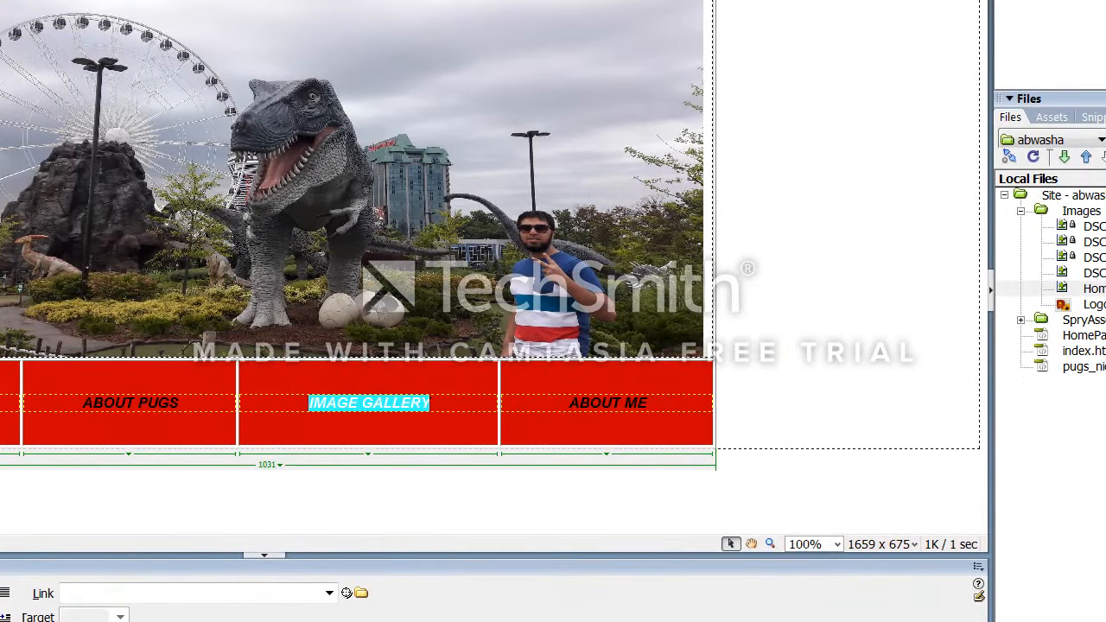
left_click(185, 593)
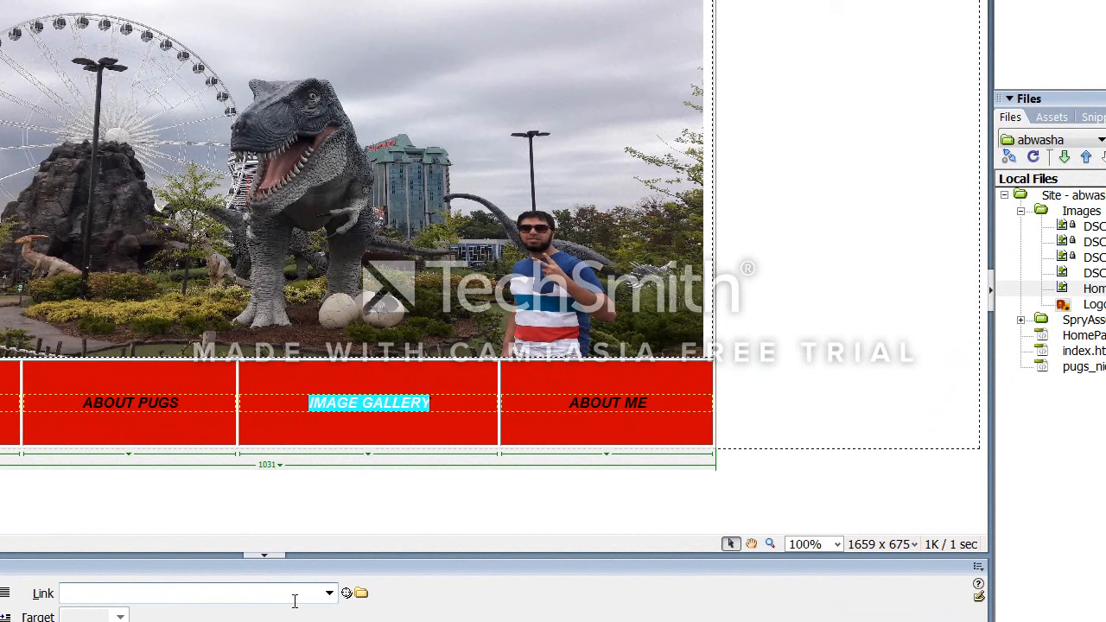
left_click(361, 594)
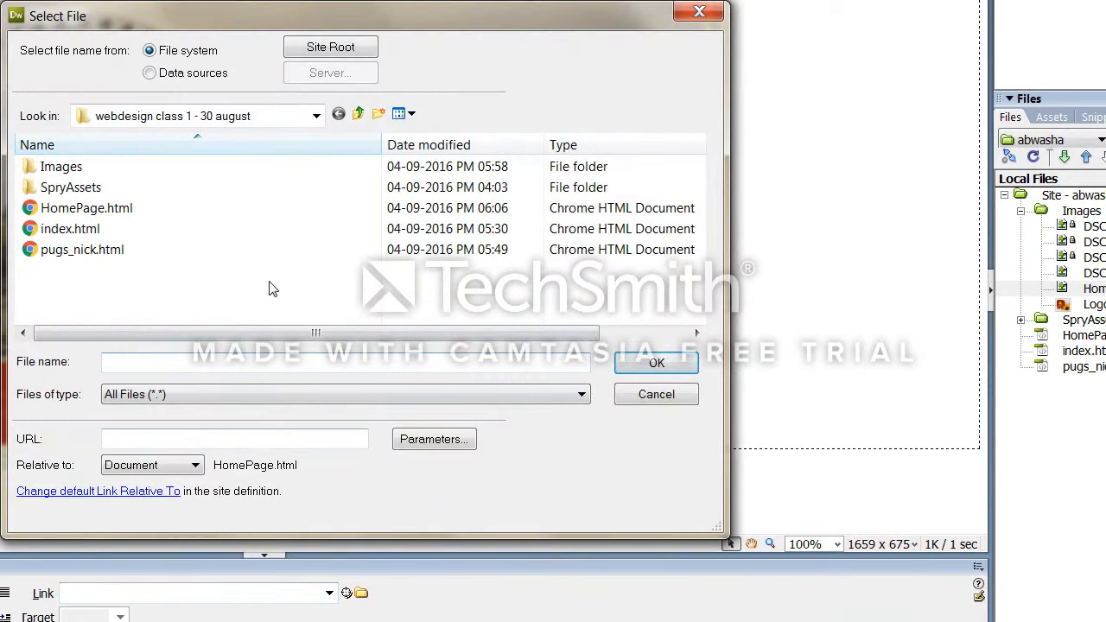
left_click(130, 249)
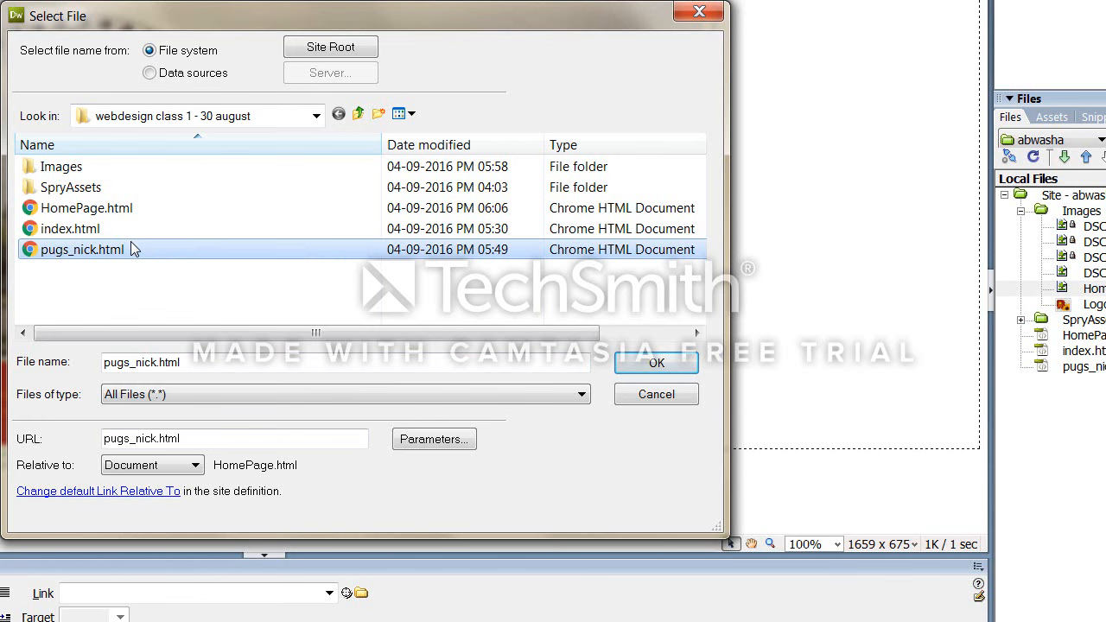
left_click(131, 249)
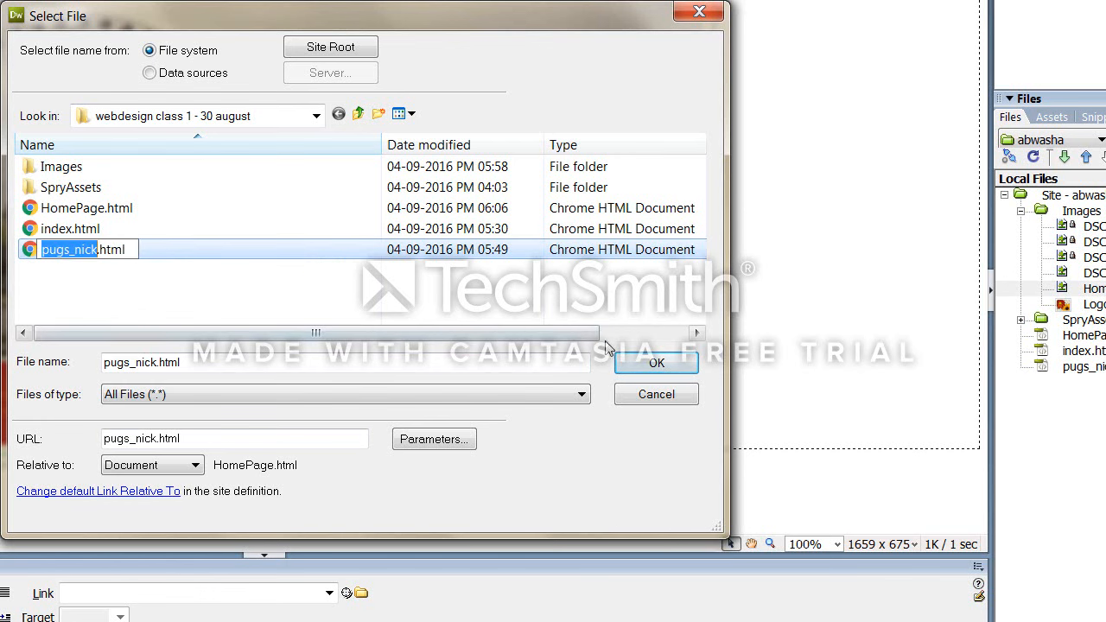
left_click(636, 372)
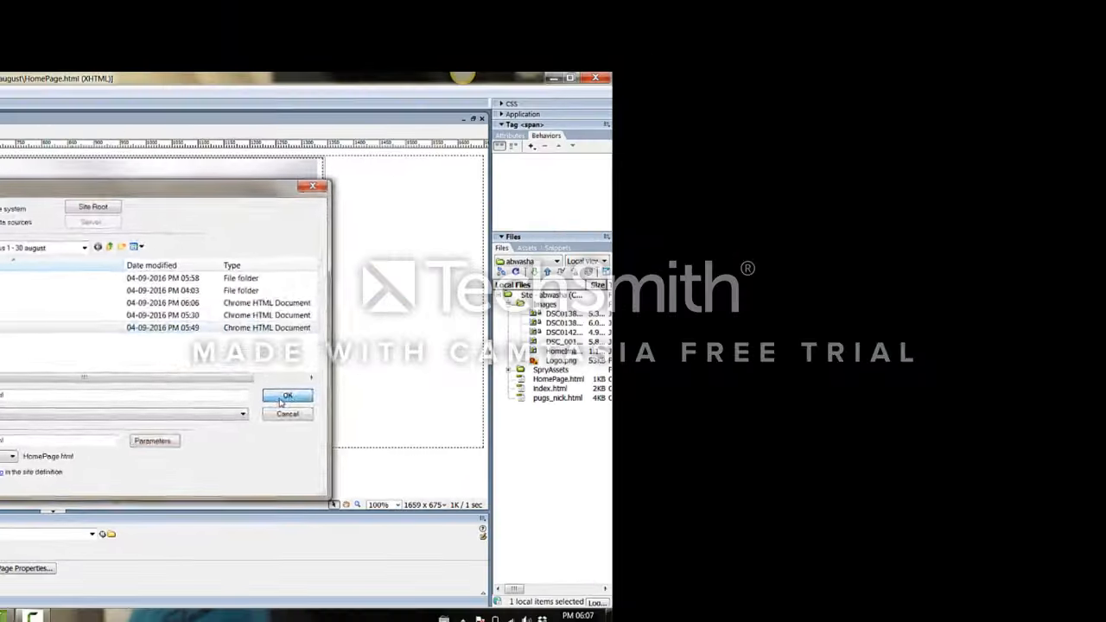
left_click(591, 372)
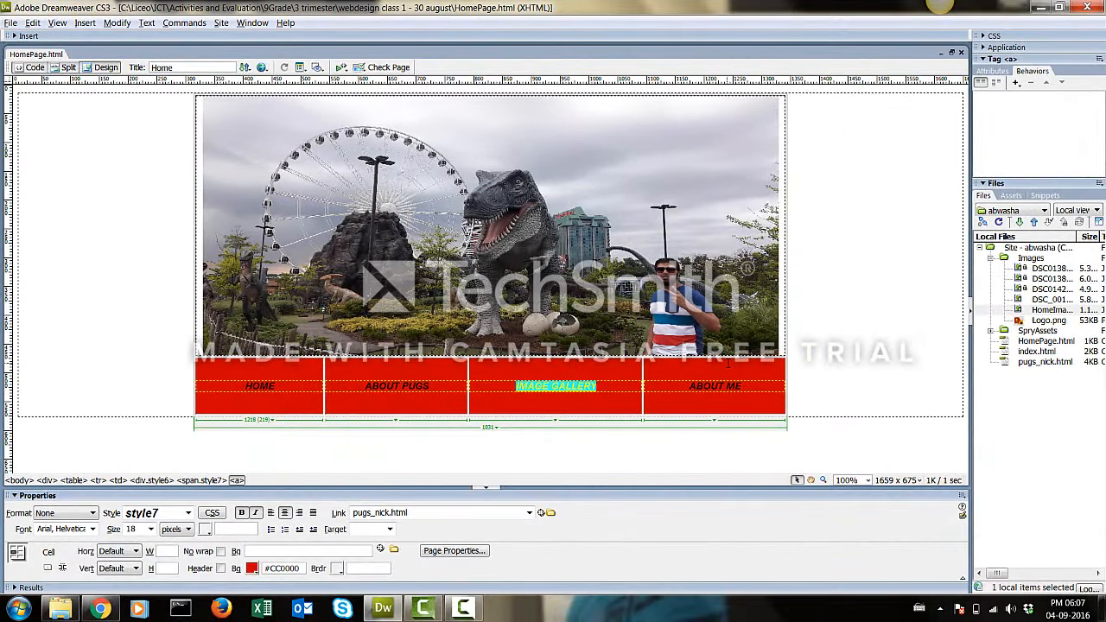
Reload HomePage.html in Chrome and test the IMAGE GALLERY link, going back to the home page from the gallery.
key("F12")
left_click(43, 24)
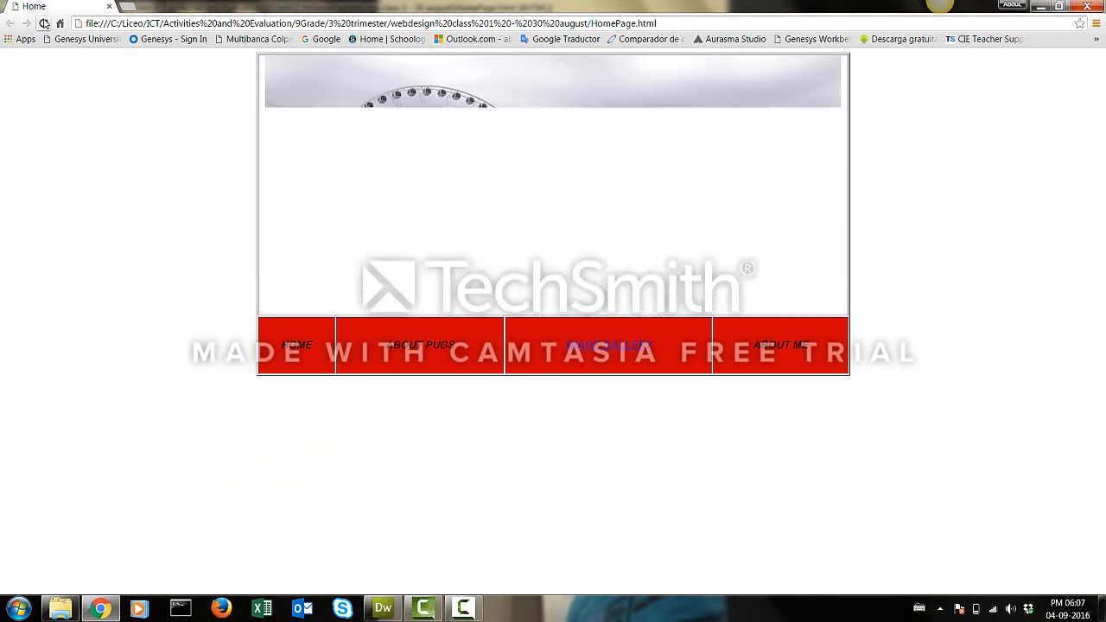
left_click(598, 352)
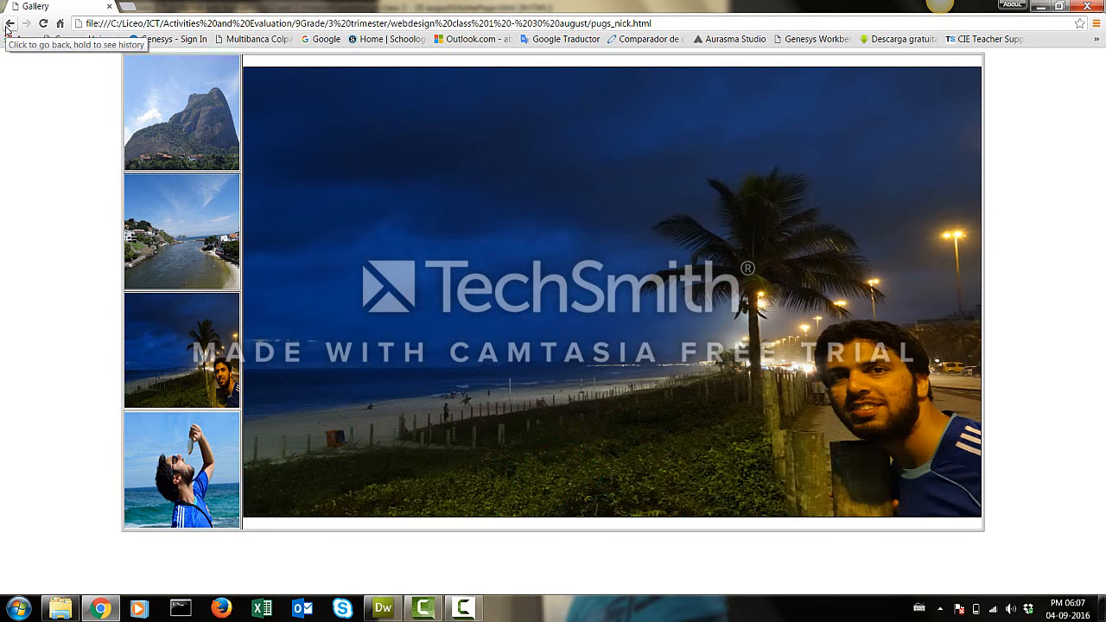
left_click(8, 26)
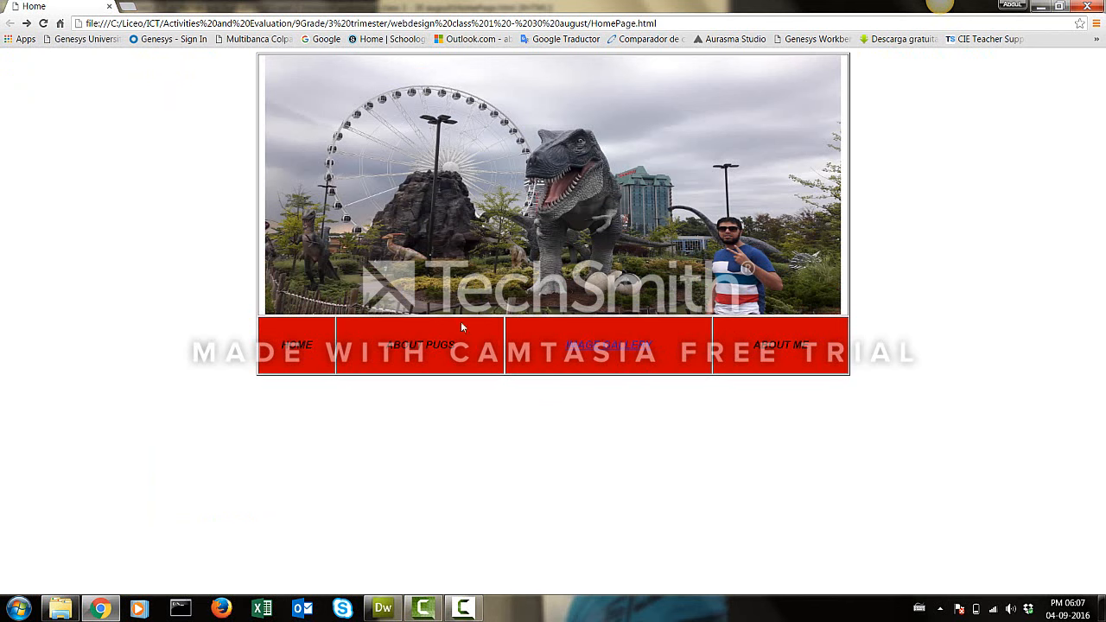
Return to Dreamweaver and open the recent document pugs_nick.html.
left_click(384, 610)
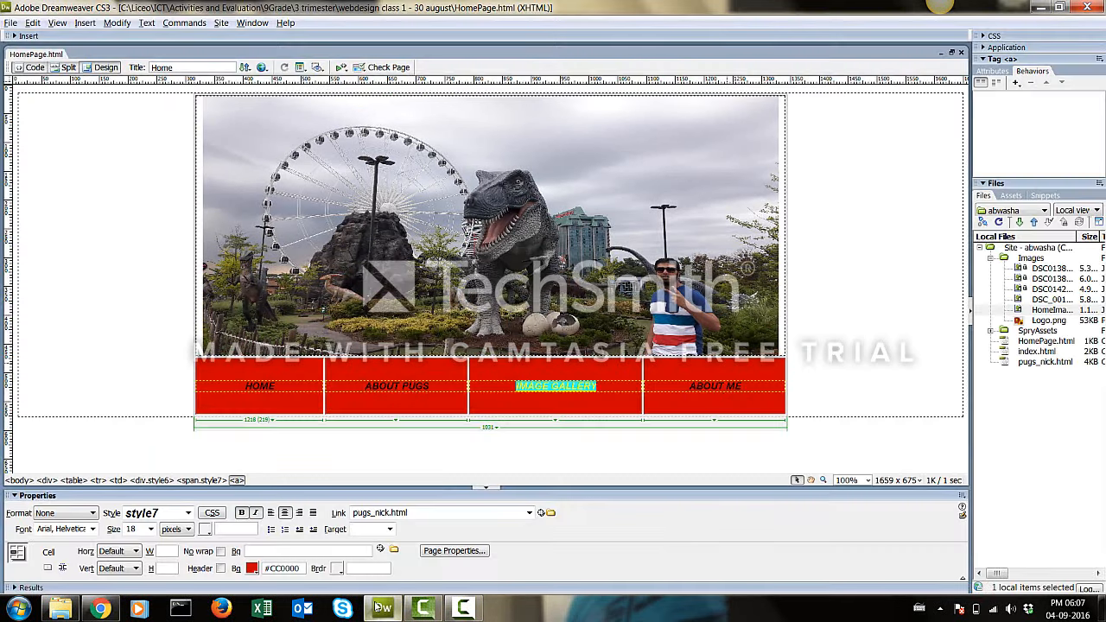
left_click(11, 24)
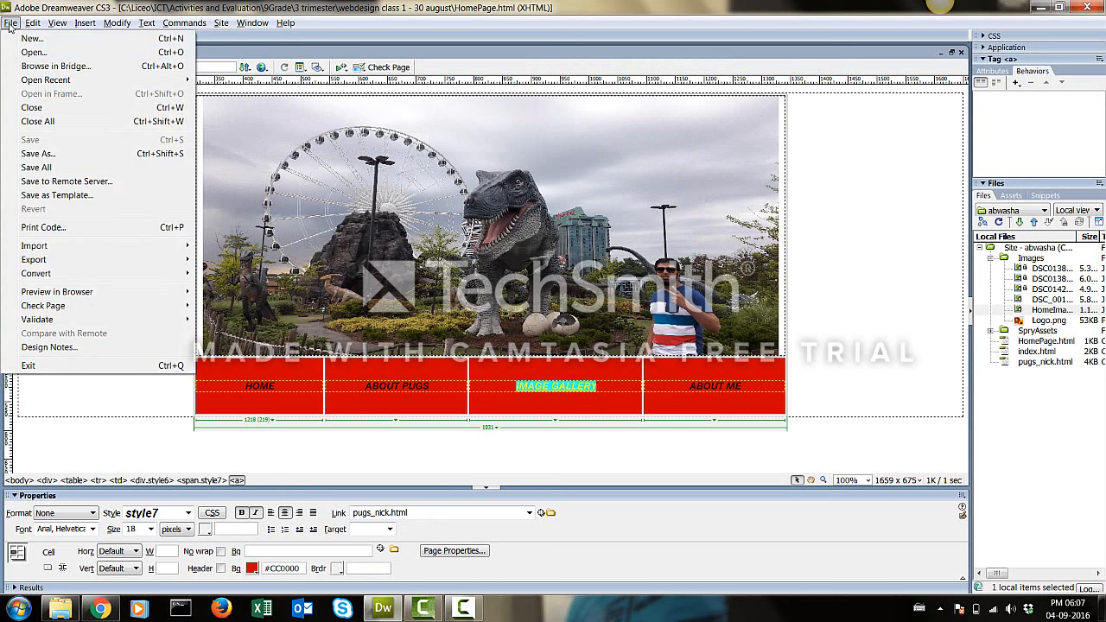
mouse_move(26, 82)
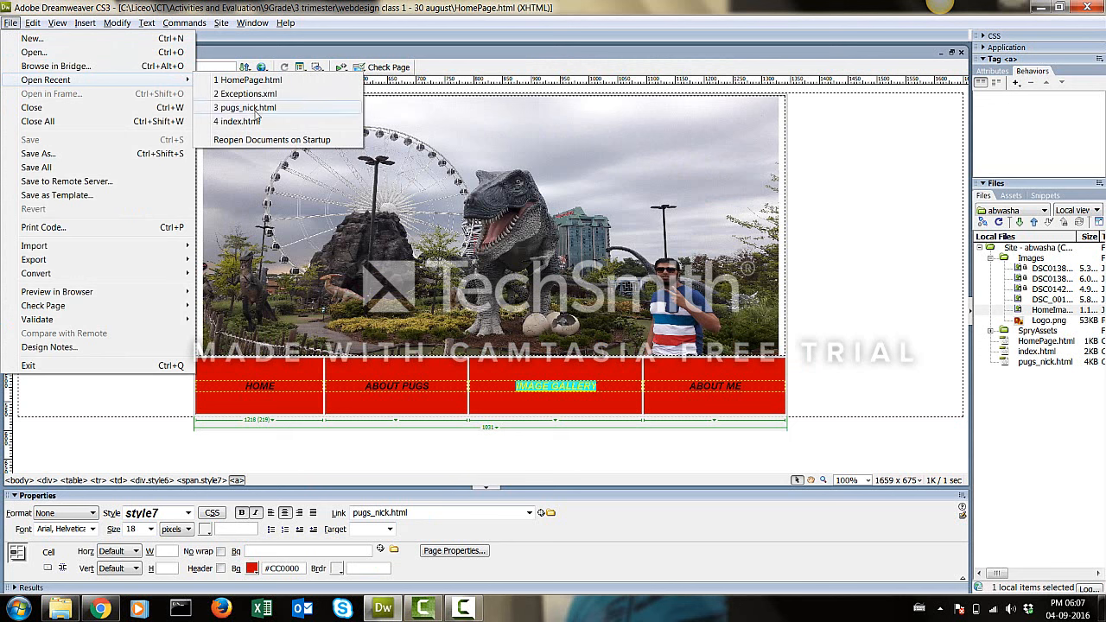
left_click(246, 107)
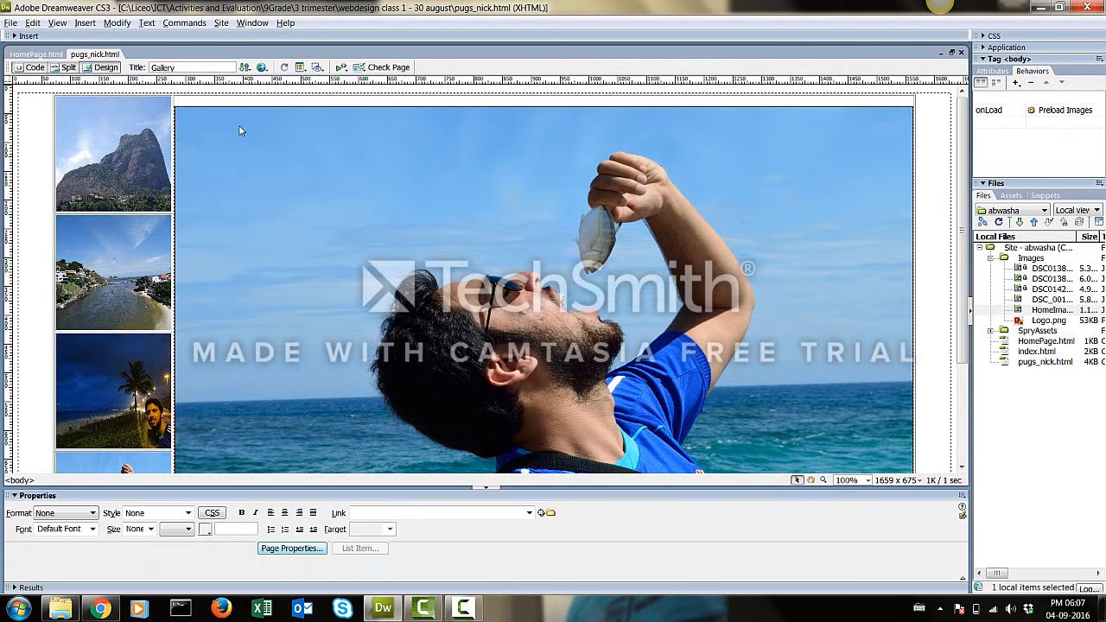
Add the text "BACK TO HOME PAGE" below the gallery table.
scroll(238, 143, "down", 3)
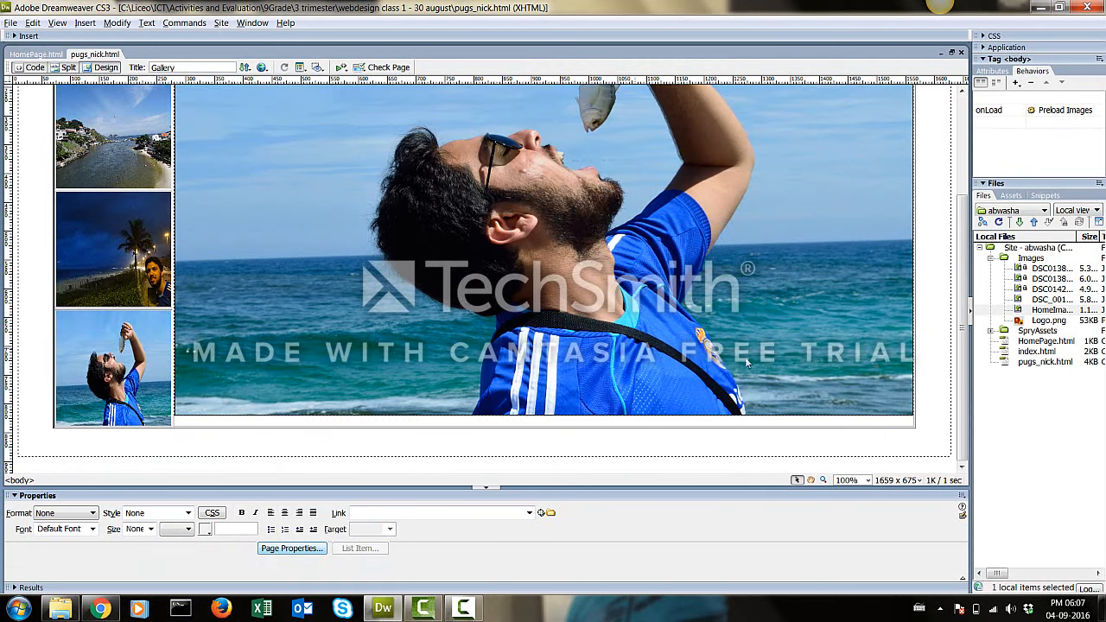
left_click(930, 391)
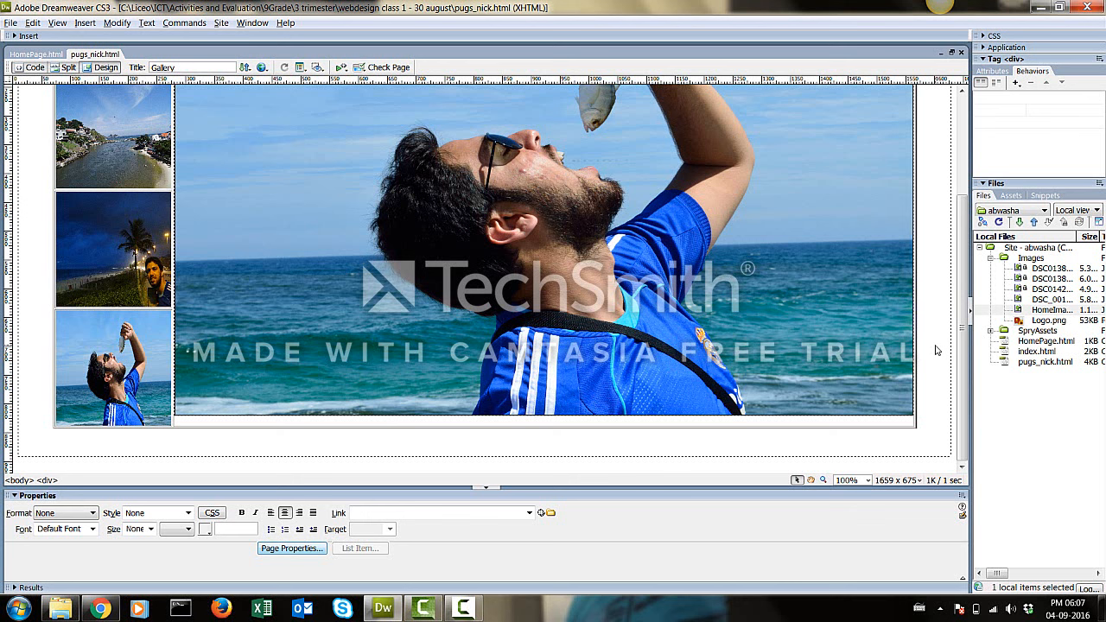
type("B")
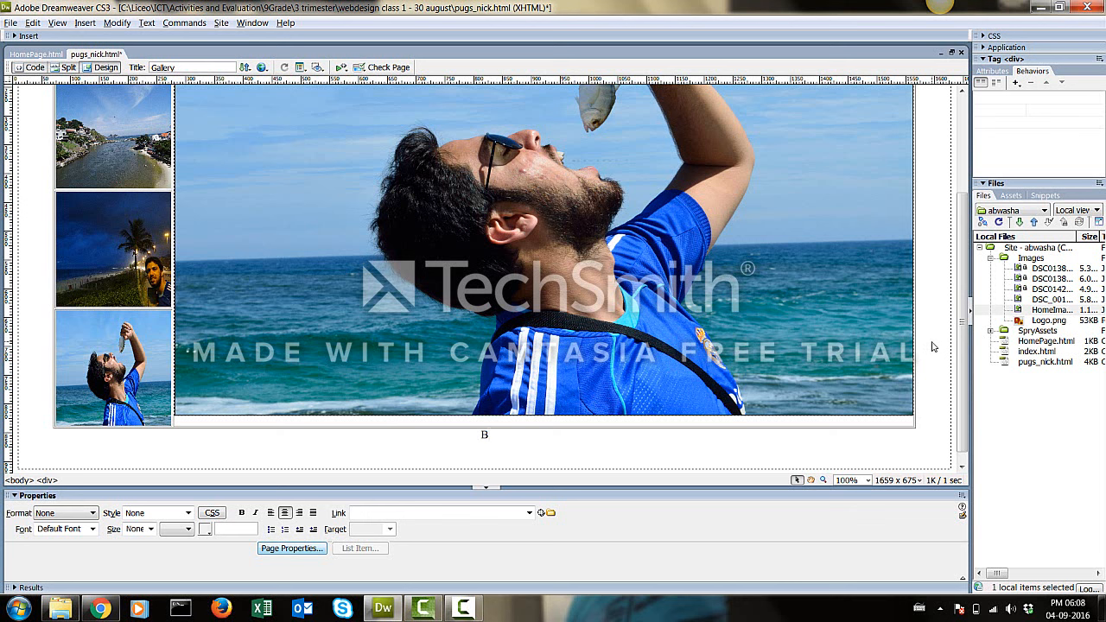
type("ACK TO HOME PAGE")
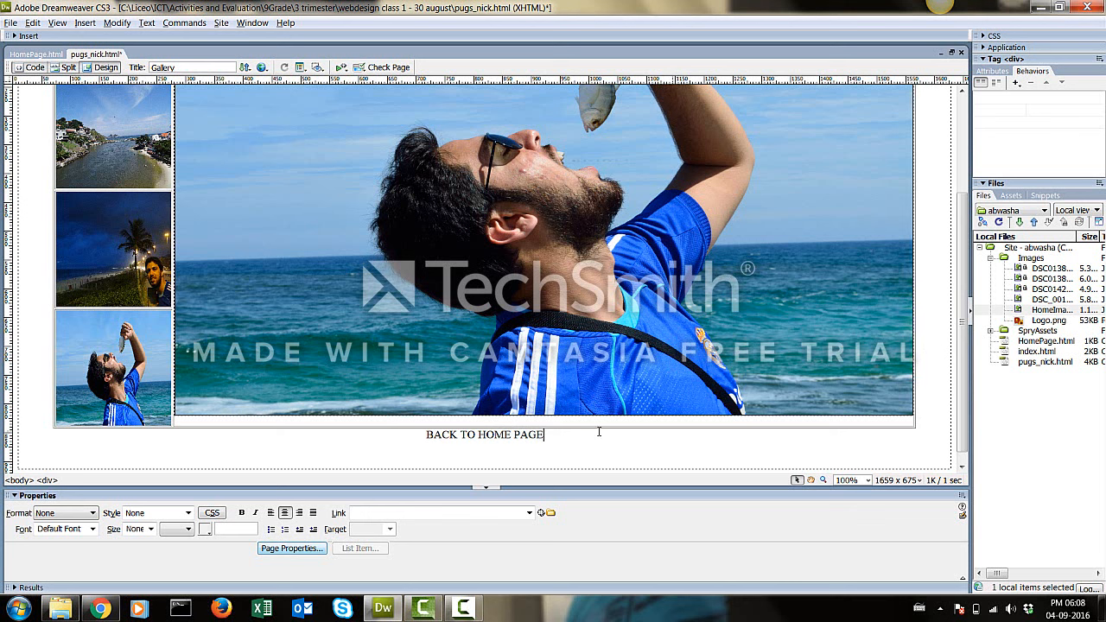
Format the BACK TO HOME PAGE text as bold Arial, Helvetica, sans-serif at size 18 pixels.
left_click_drag(561, 435, 426, 435)
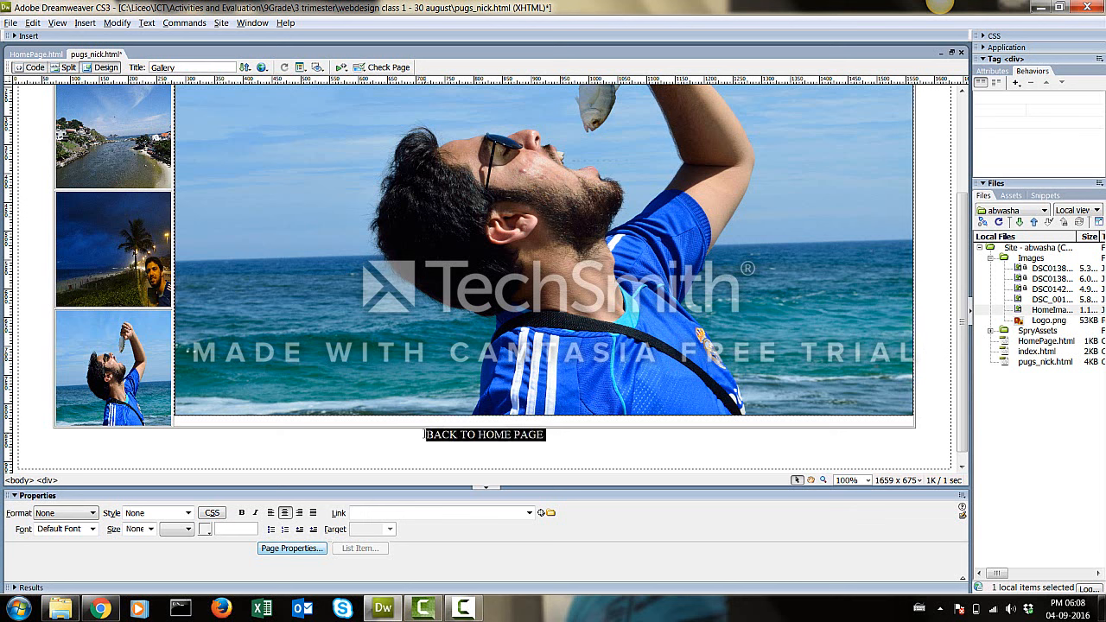
left_click(90, 529)
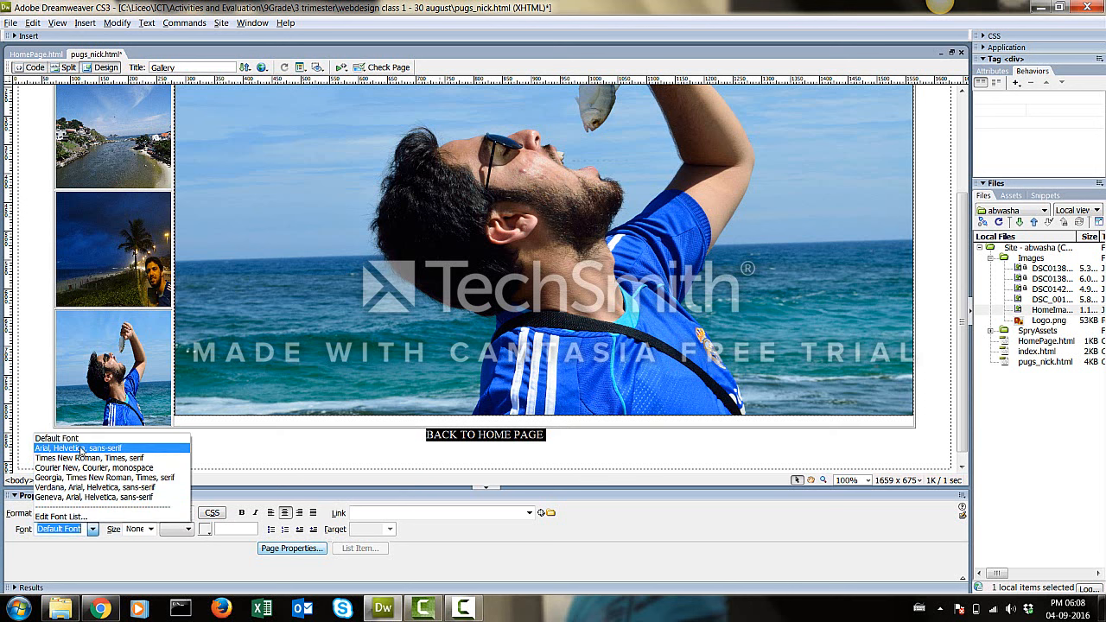
left_click(82, 448)
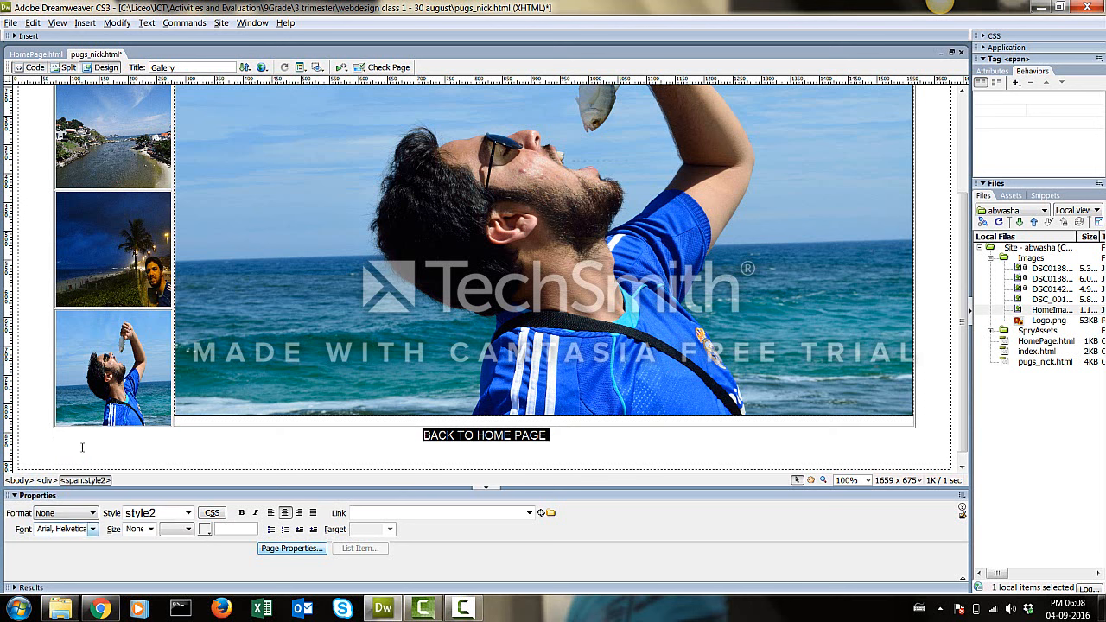
left_click(150, 529)
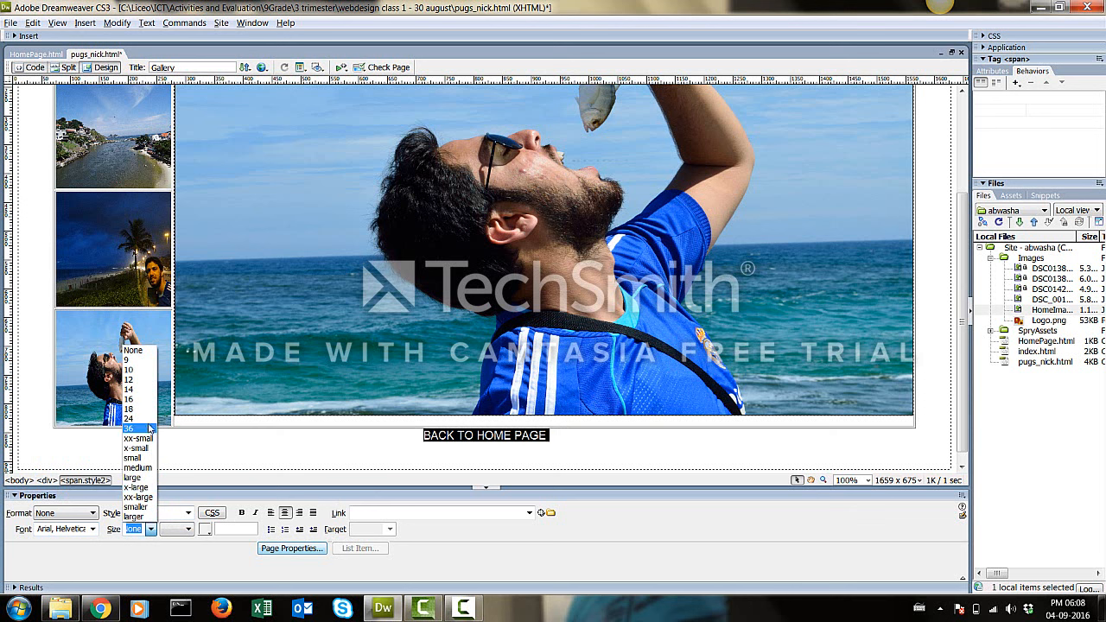
left_click(128, 409)
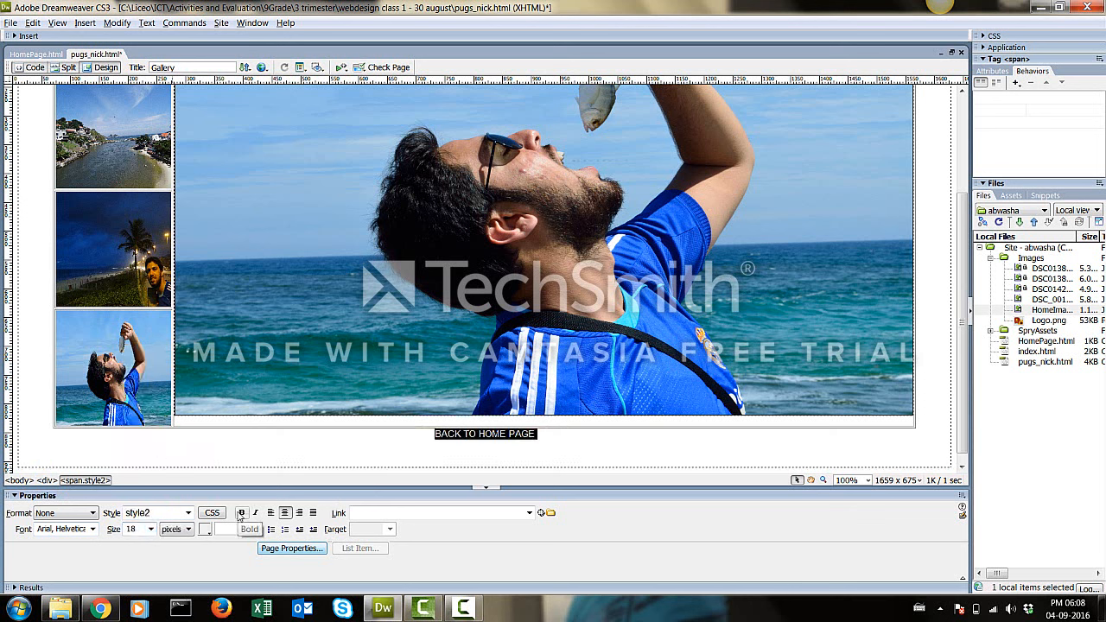
left_click(241, 513)
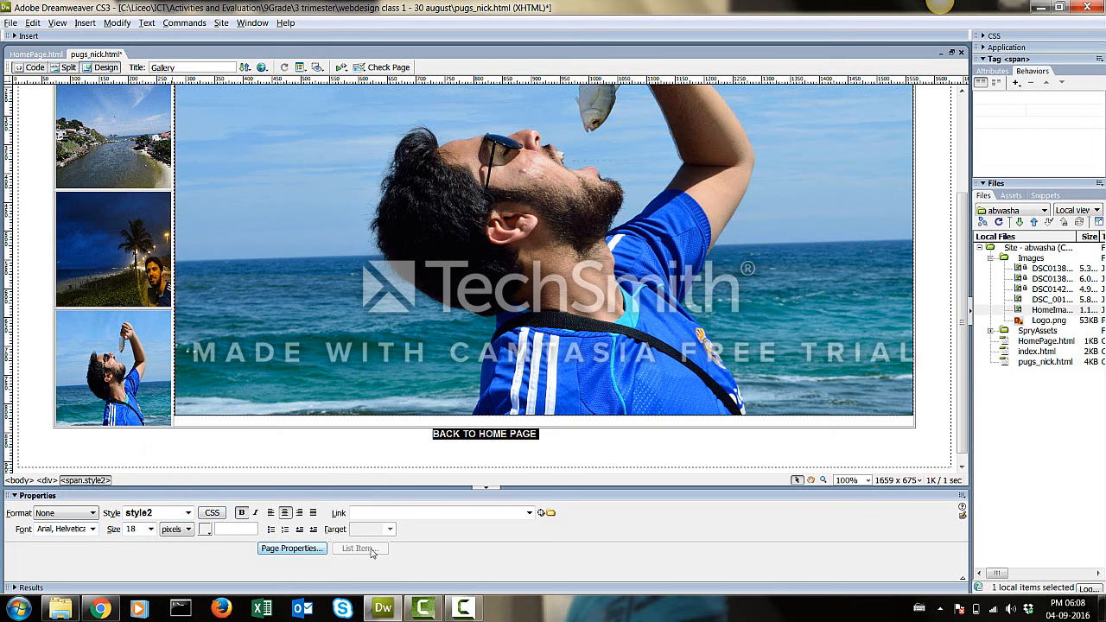
Link the selected BACK TO HOME PAGE text to HomePage.html in the webdesign class 1 - 30 august folder.
left_click(550, 513)
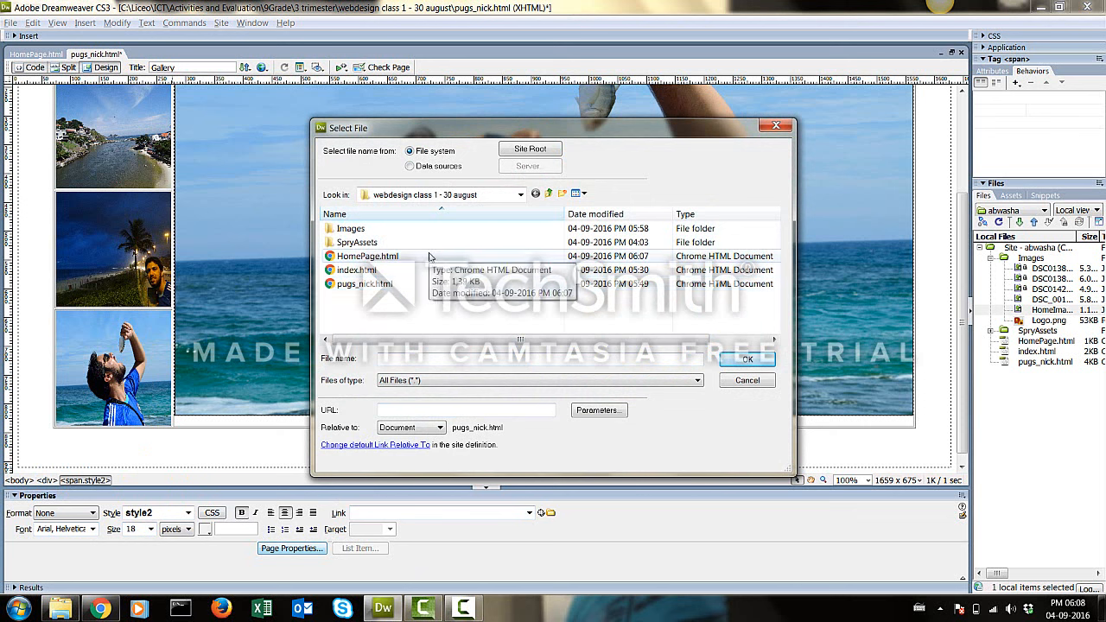
left_click(430, 257)
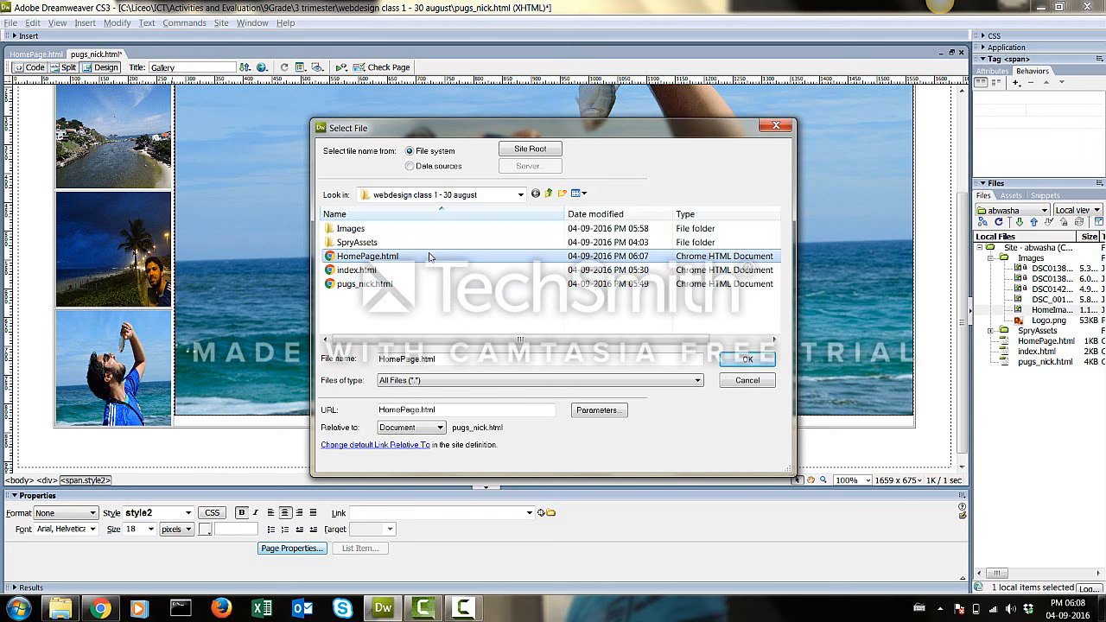
left_click(401, 288)
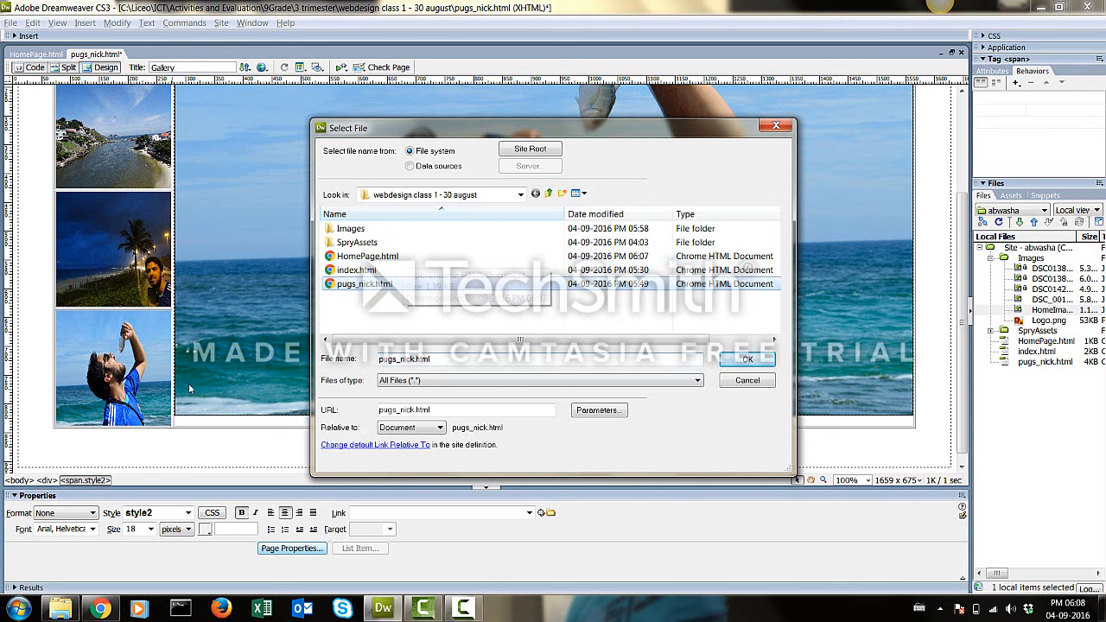
left_click(409, 258)
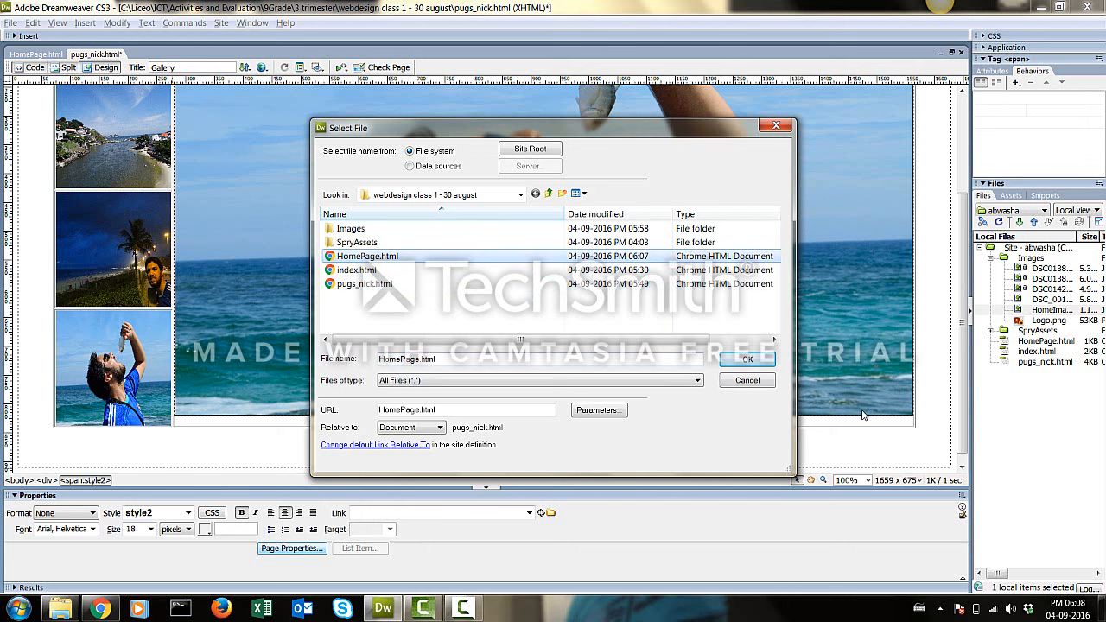
left_click(760, 361)
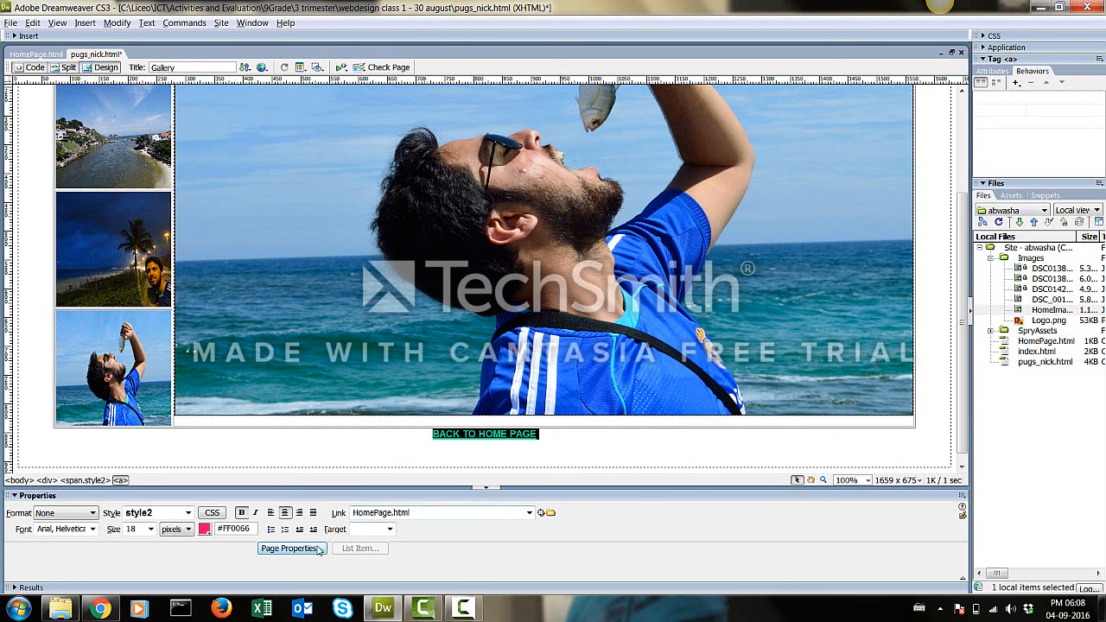
Set the gallery page's link color to #00FF66 in the page properties and save pugs_nick.html.
left_click(290, 549)
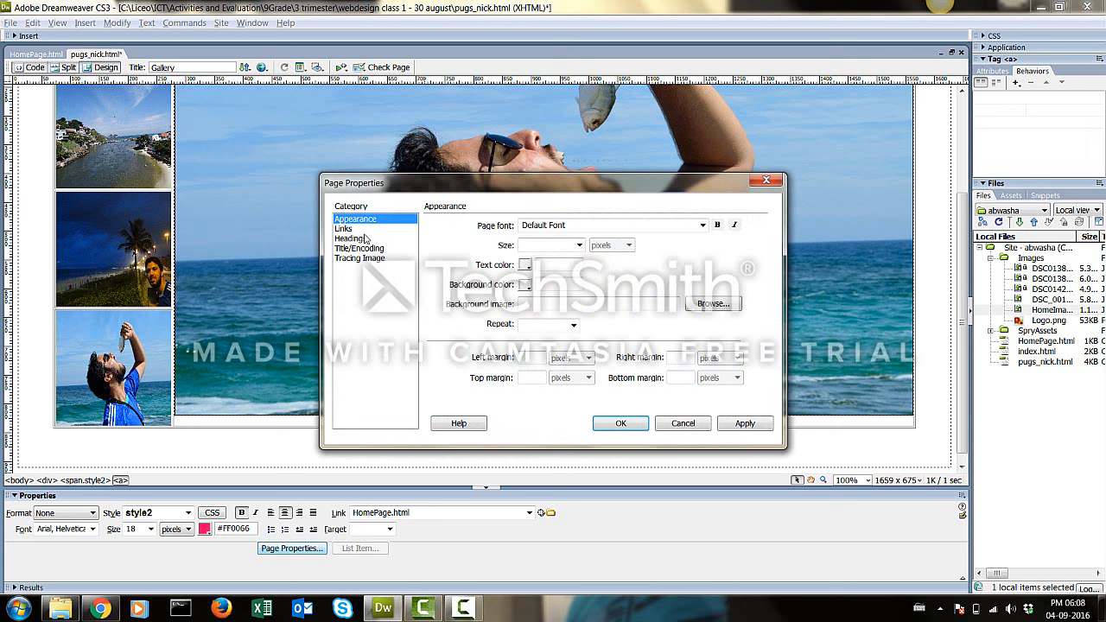
left_click(345, 229)
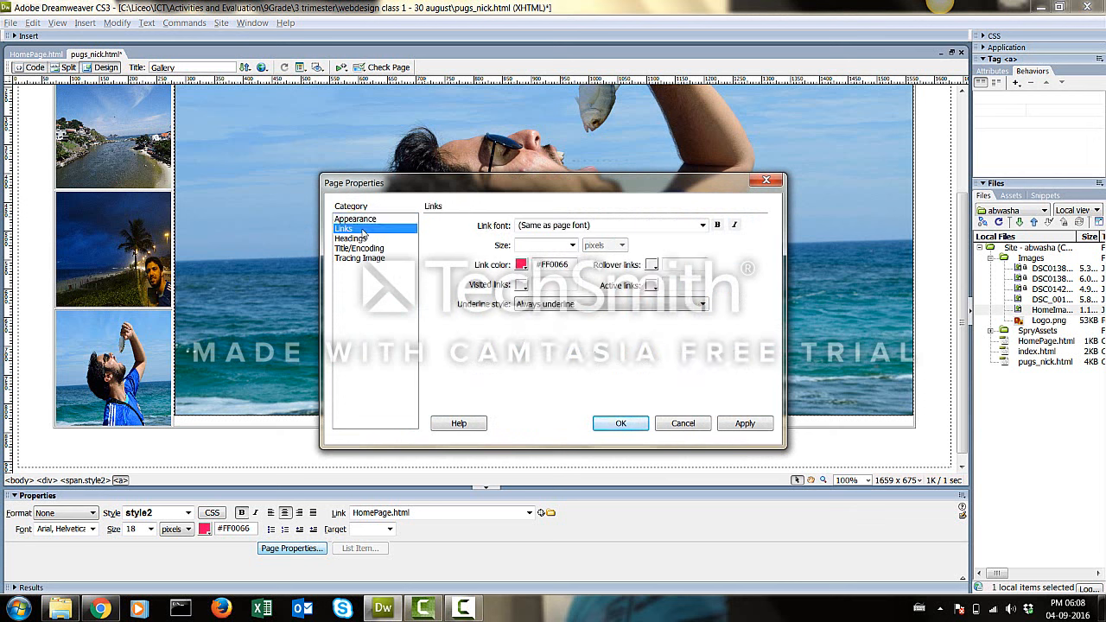
left_click(522, 266)
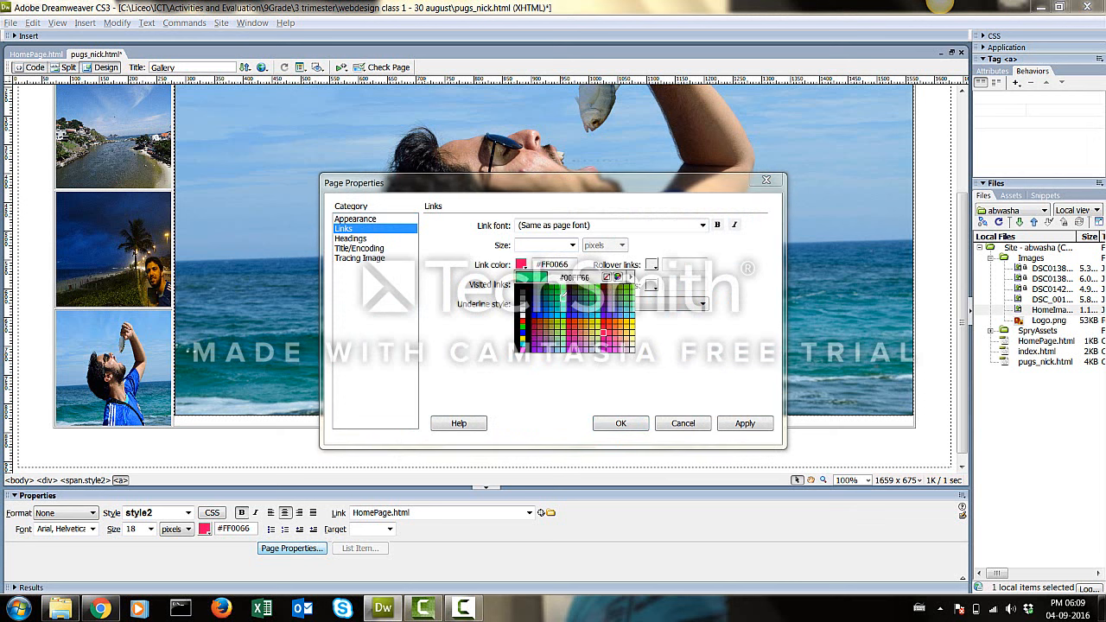
left_click(565, 295)
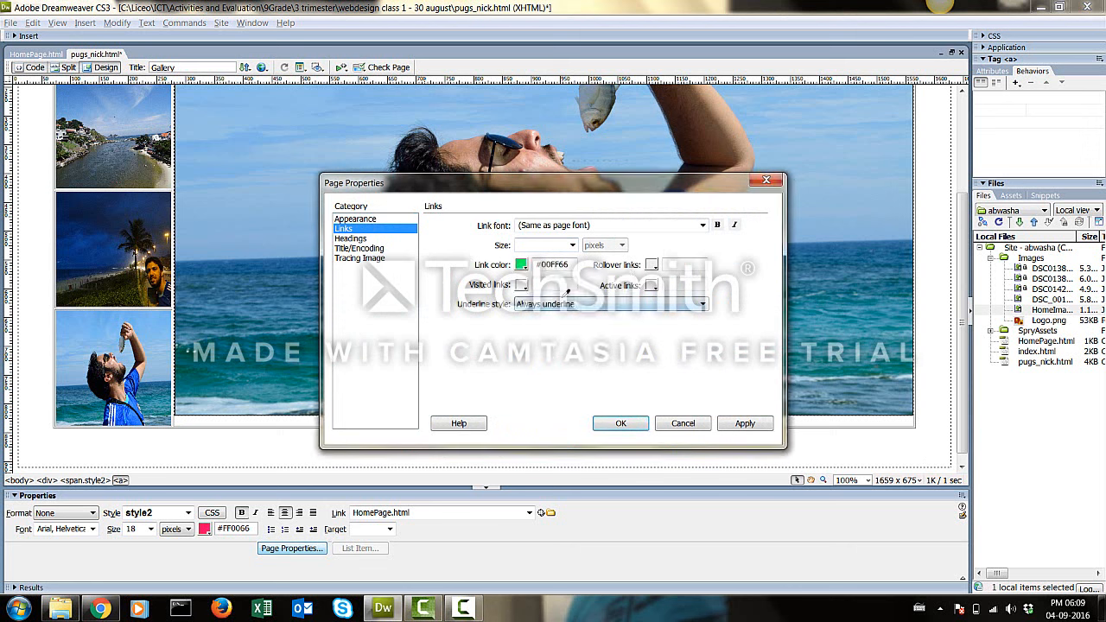
left_click(741, 426)
left_click(620, 423)
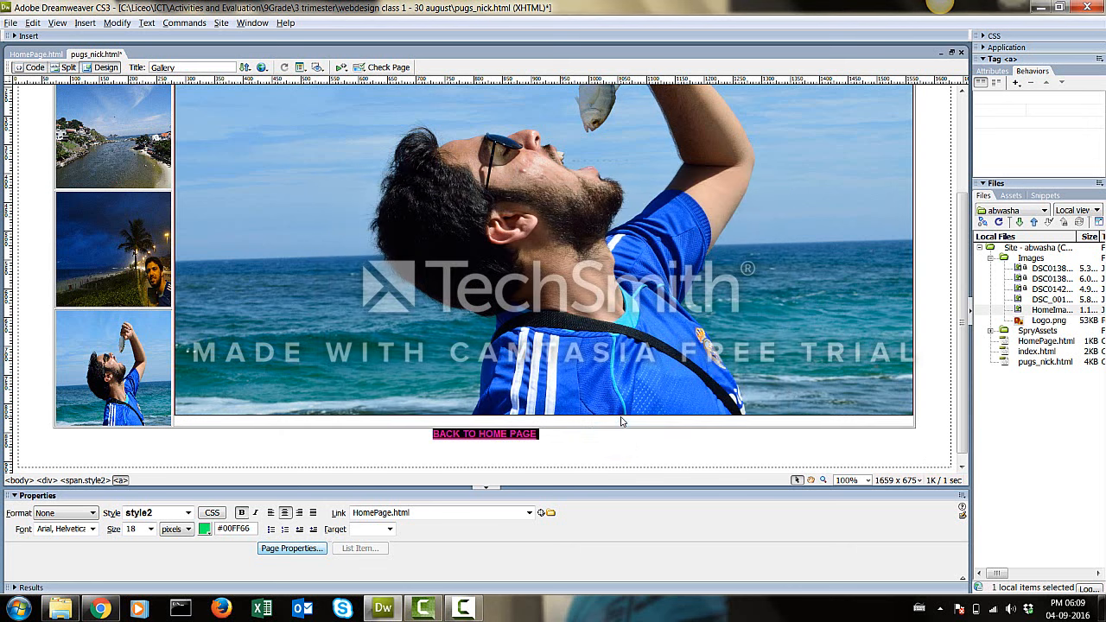
key("ctrl+s")
Switch to Chrome, follow the IMAGE GALLERY link and return with the BACK TO HOME PAGE link.
key("alt+Tab")
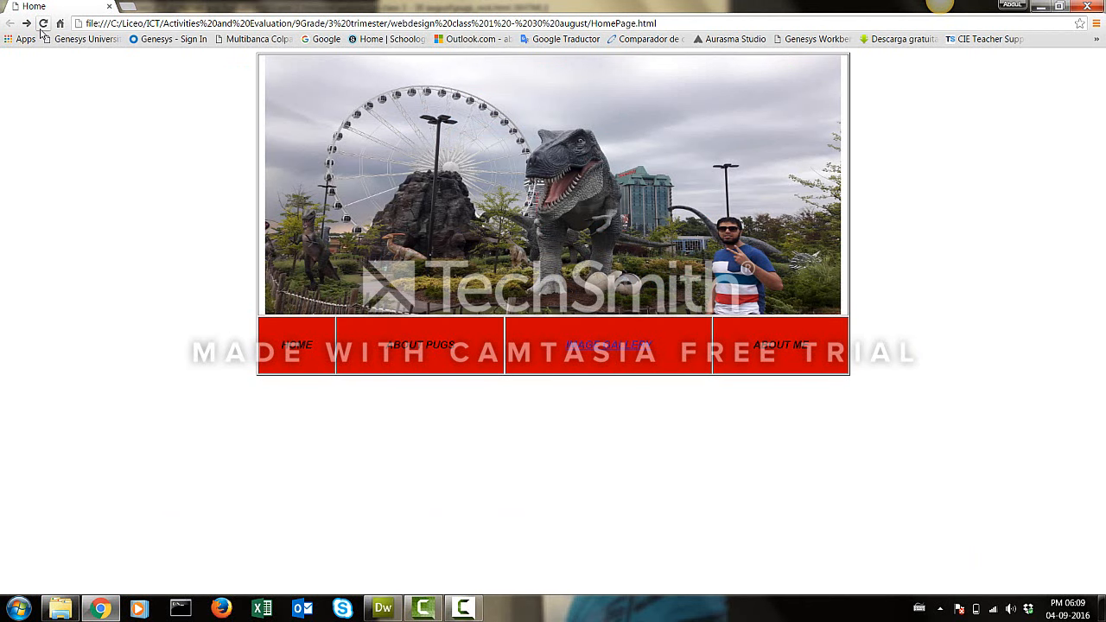
left_click(578, 344)
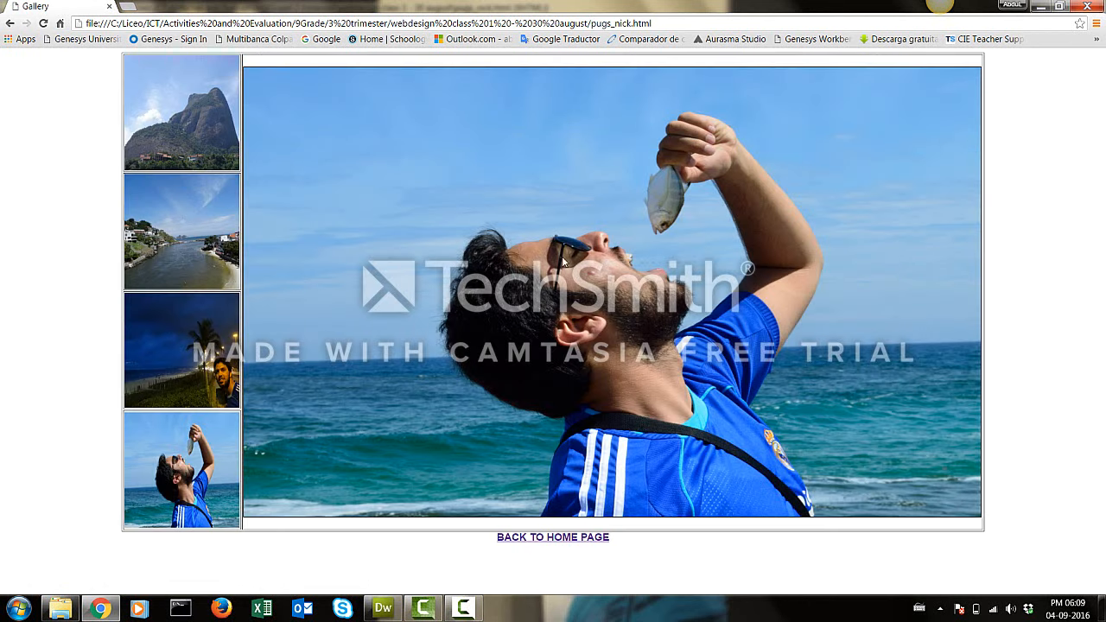
left_click(572, 540)
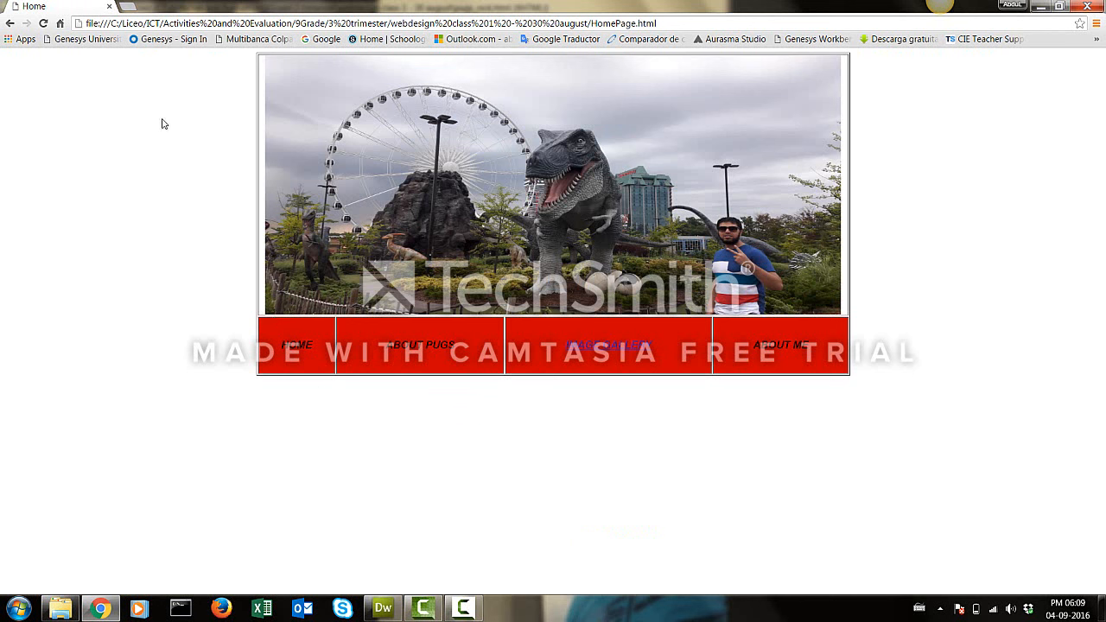
Open index.html in Chrome from the webdesign class 1 - 30 august folder in Windows Explorer.
left_click(60, 608)
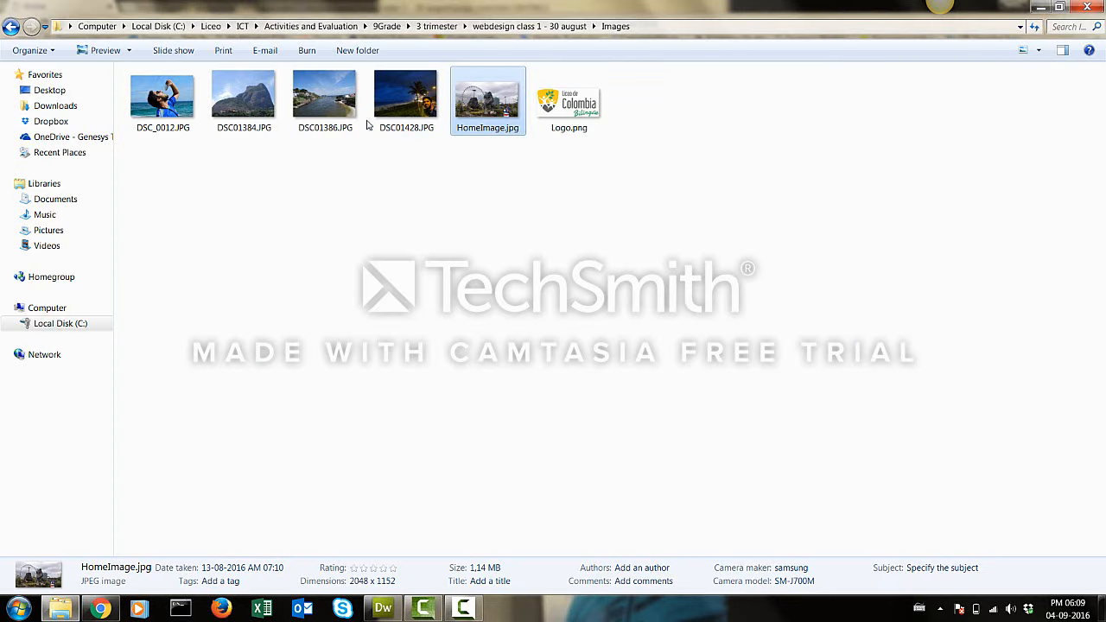
key("BackSpace")
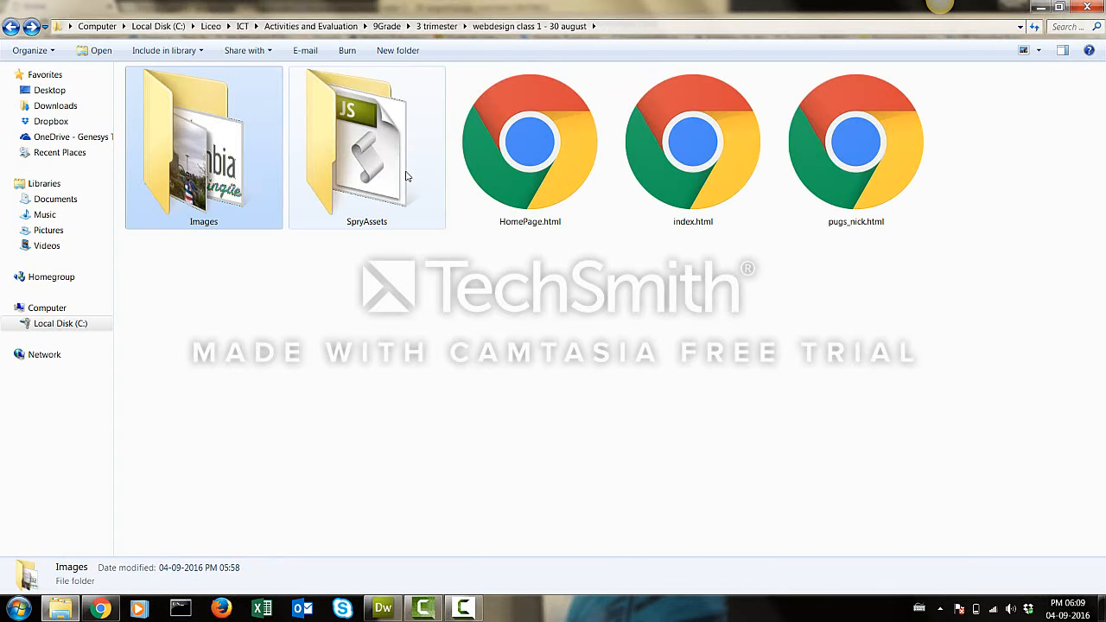
left_click(664, 148)
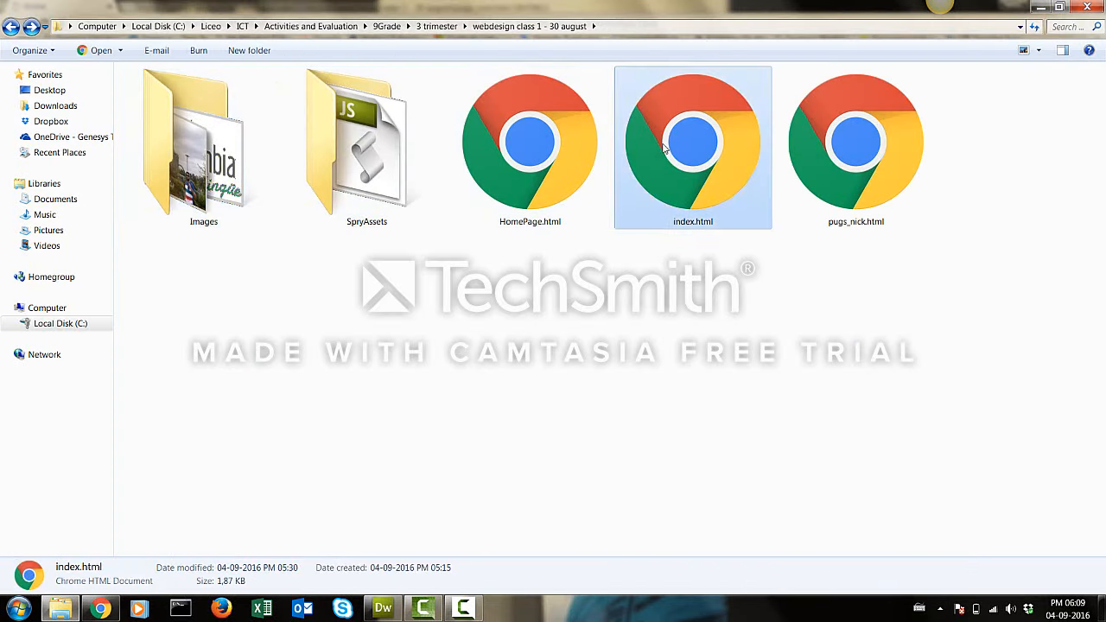
double_click(663, 149)
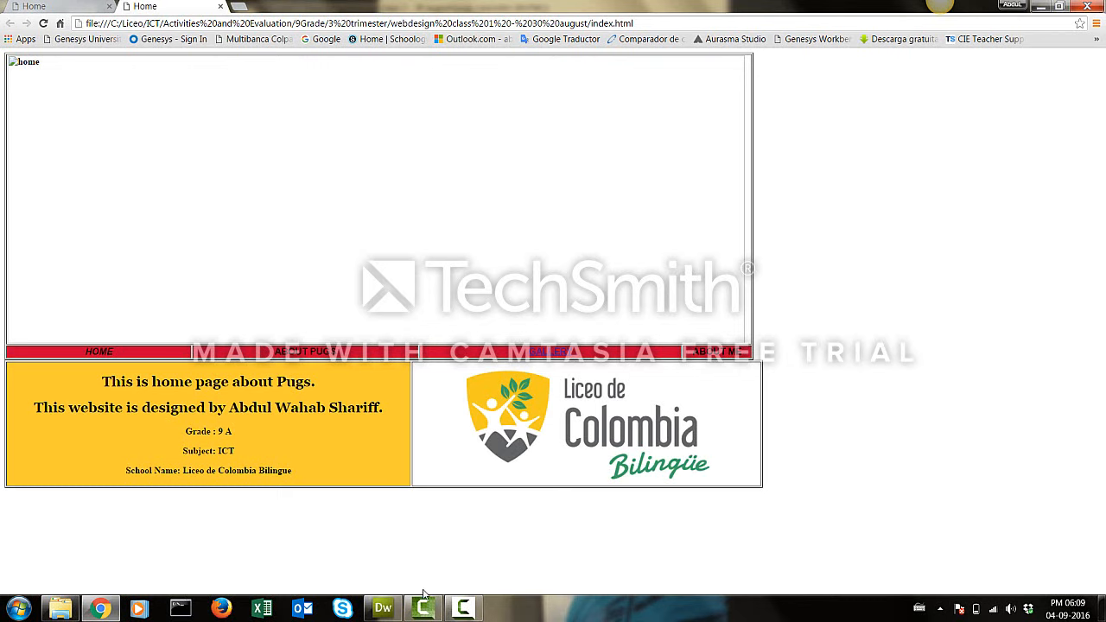
Return to Dreamweaver and open the recent document index.html.
left_click(382, 608)
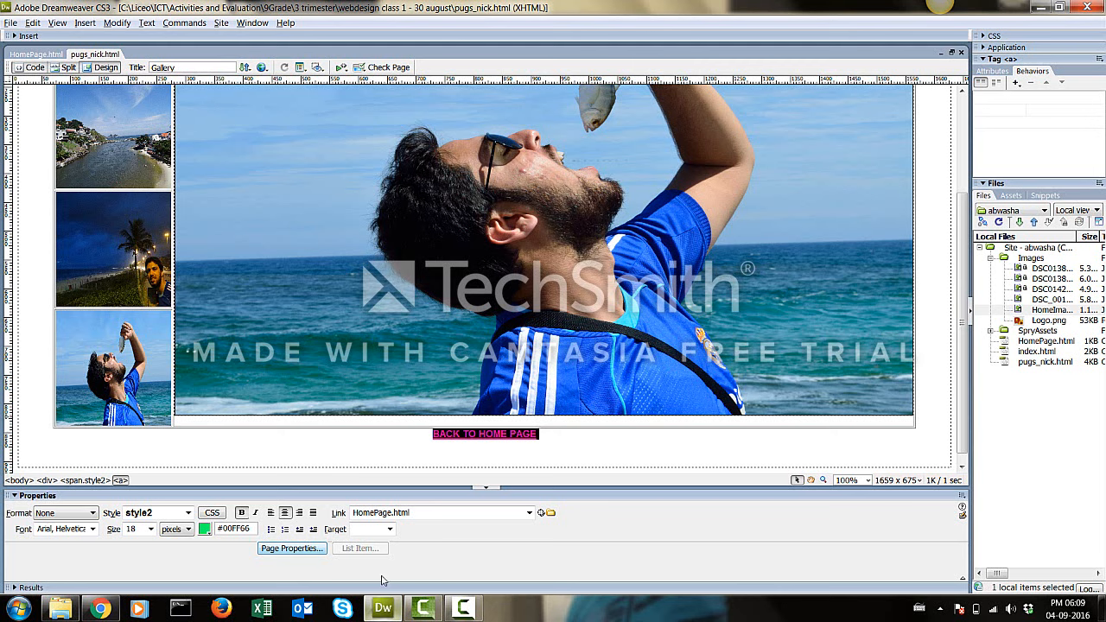
left_click(10, 22)
mouse_move(97, 82)
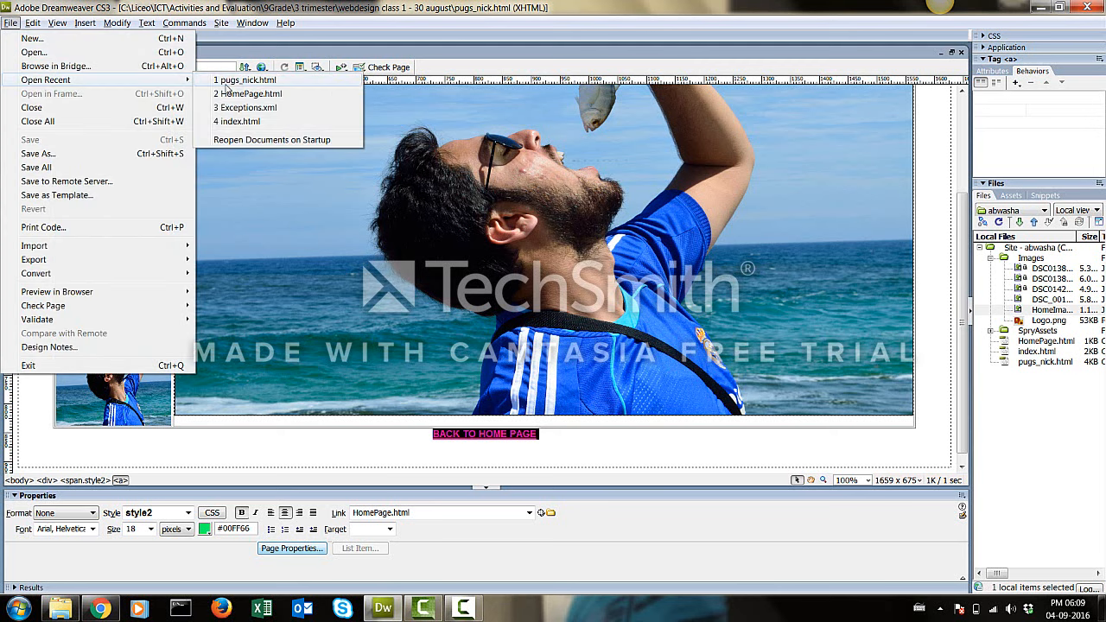
left_click(249, 124)
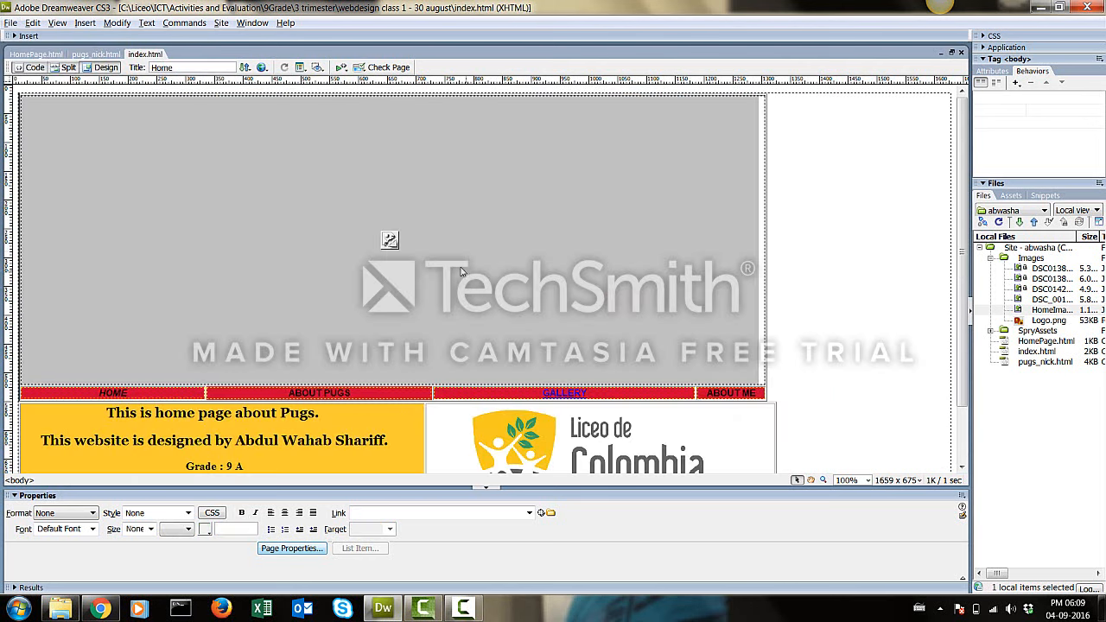
Change the file name in the broken header image's source so that it reads Images/HomeImage.jpg.
left_click(390, 242)
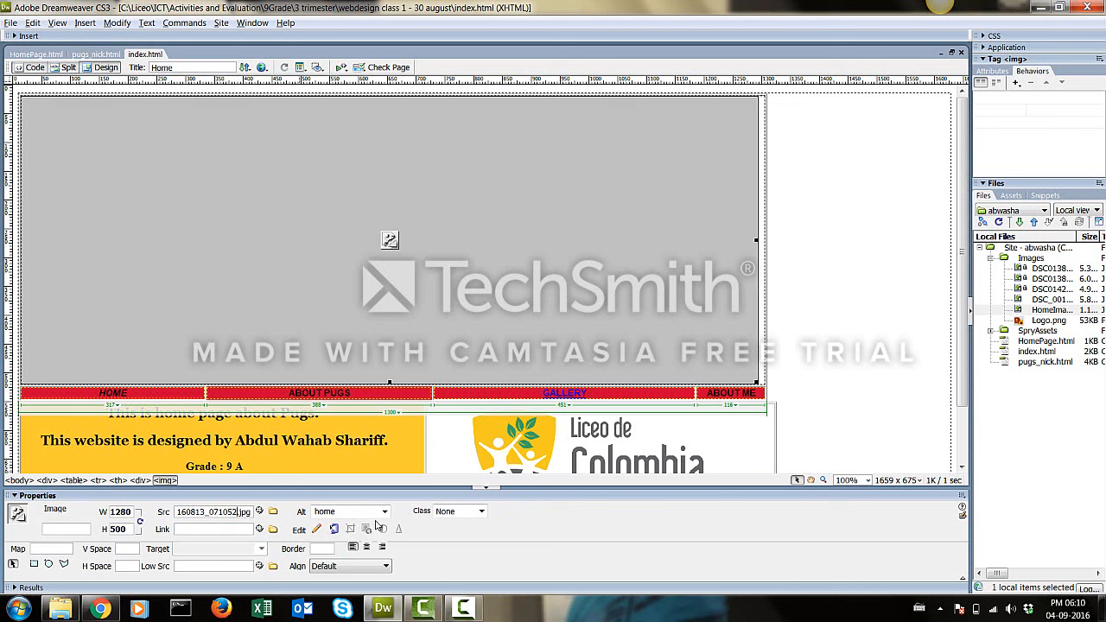
key("BackSpace")
key("BackSpace")
key("BackSpace")
key("BackSpace")
key("BackSpace")
key("BackSpace")
key("BackSpace")
key("BackSpace")
key("BackSpace")
key("BackSpace")
key("BackSpace")
key("BackSpace")
key("BackSpace")
key("BackSpace")
key("BackSpace")
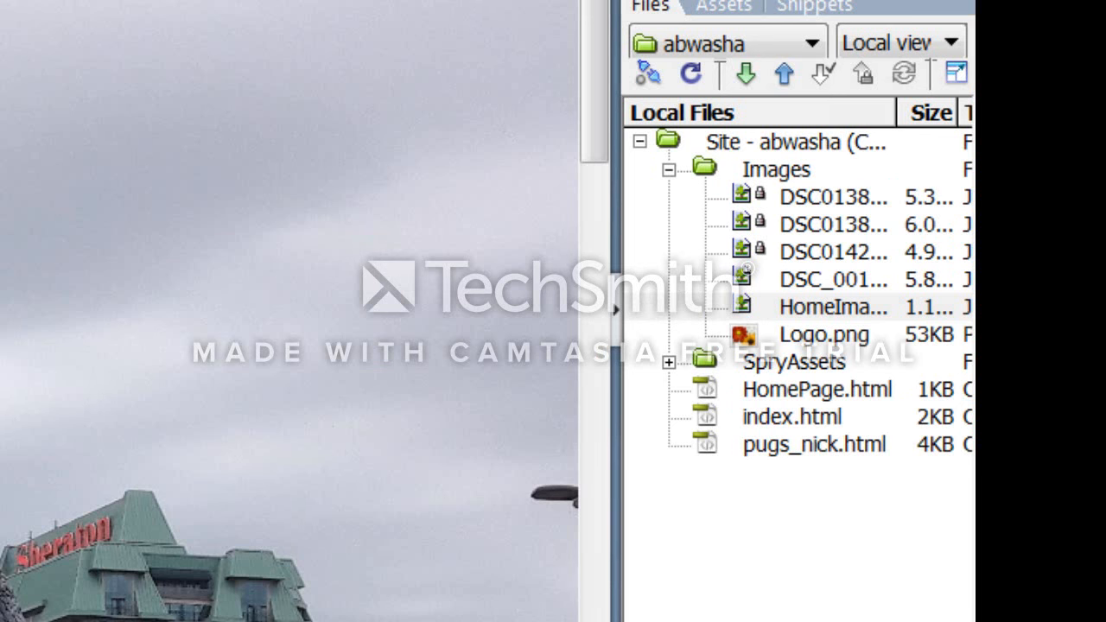
Copy the file name HomeImage.jpg from the site's Images folder and paste it over the file name in the header image's source.
left_click(851, 308)
key("ctrl+c")
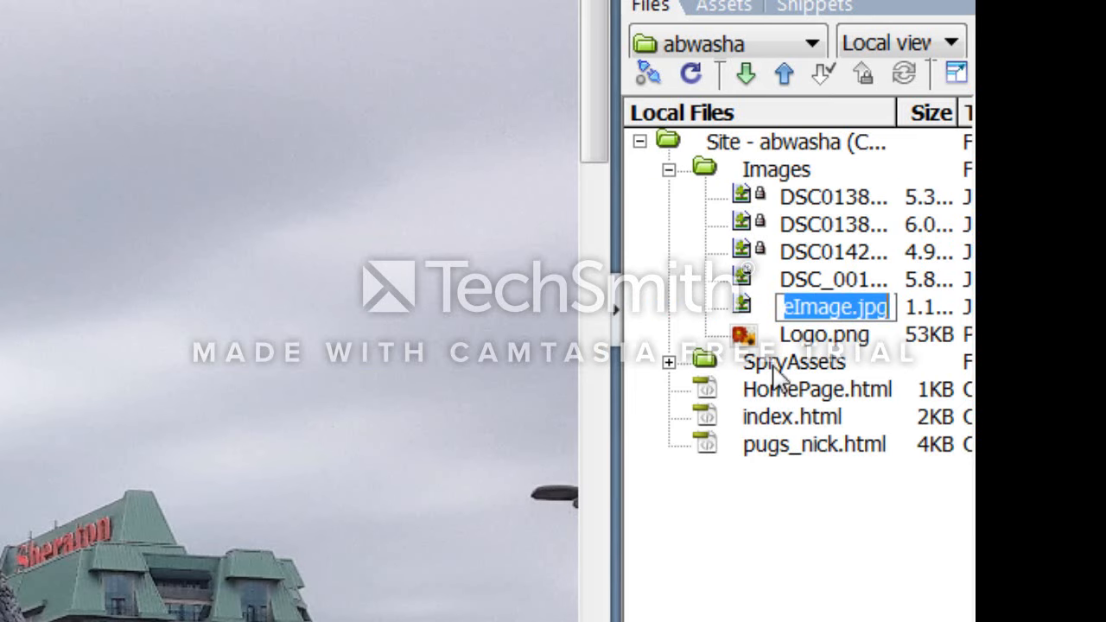
left_click(683, 619)
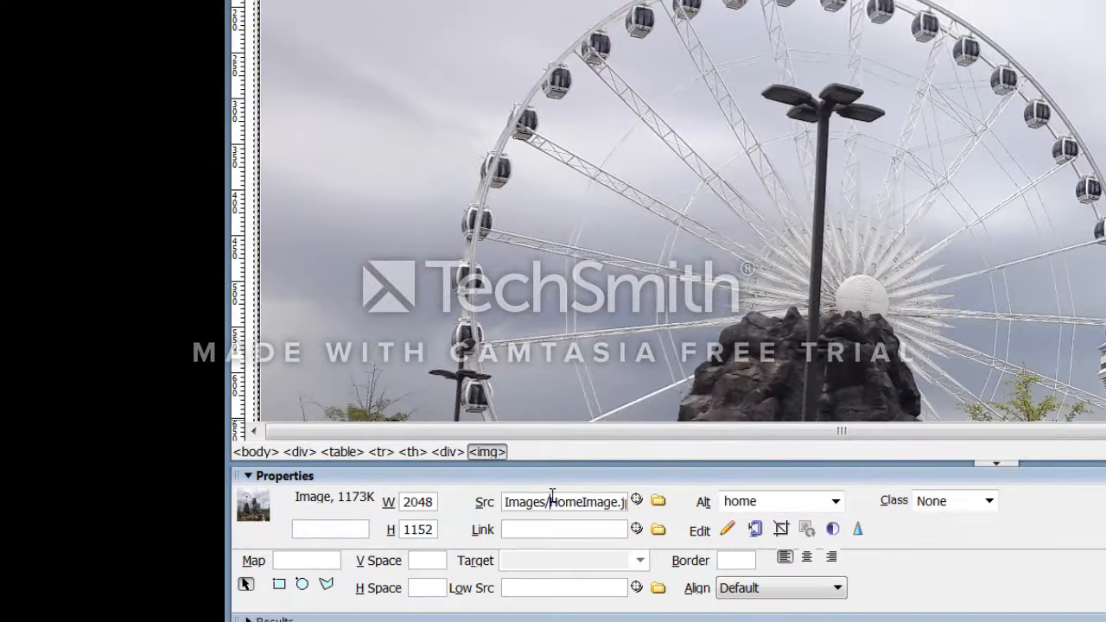
left_click_drag(551, 500, 722, 516)
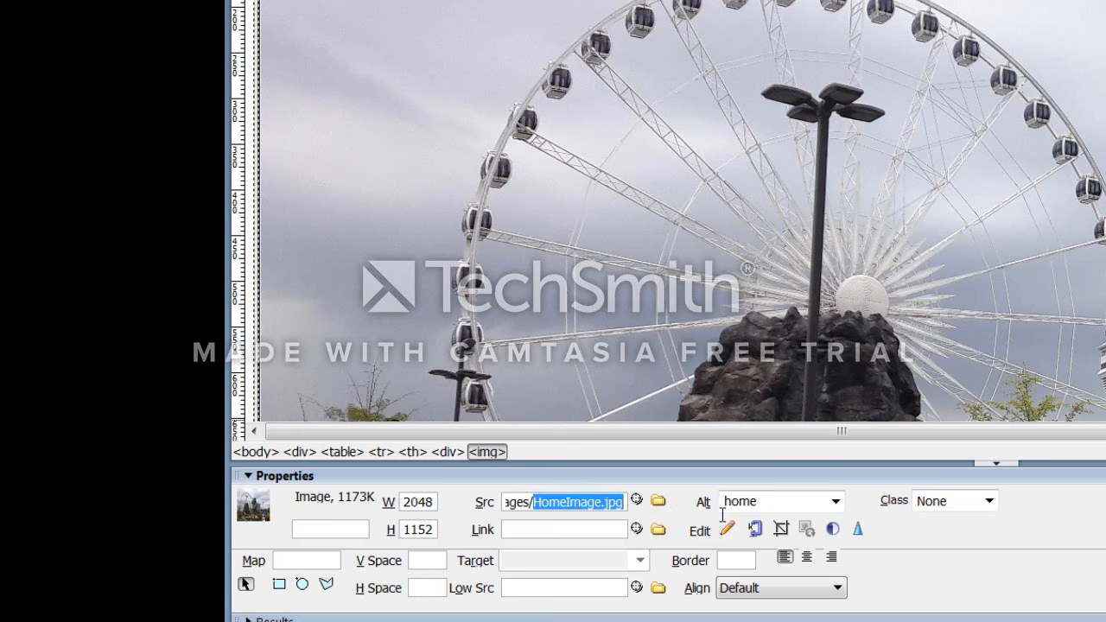
key("ctrl+v")
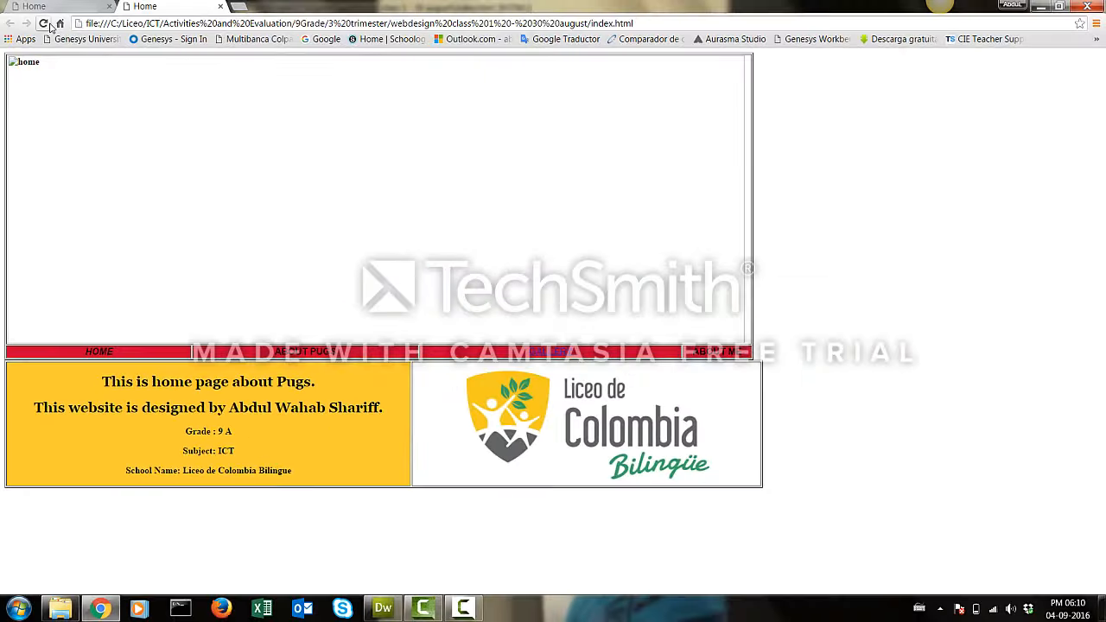
Reload index.html in Chrome and look over the whole page with its header image.
left_click(44, 23)
scroll(257, 227, "down", 3)
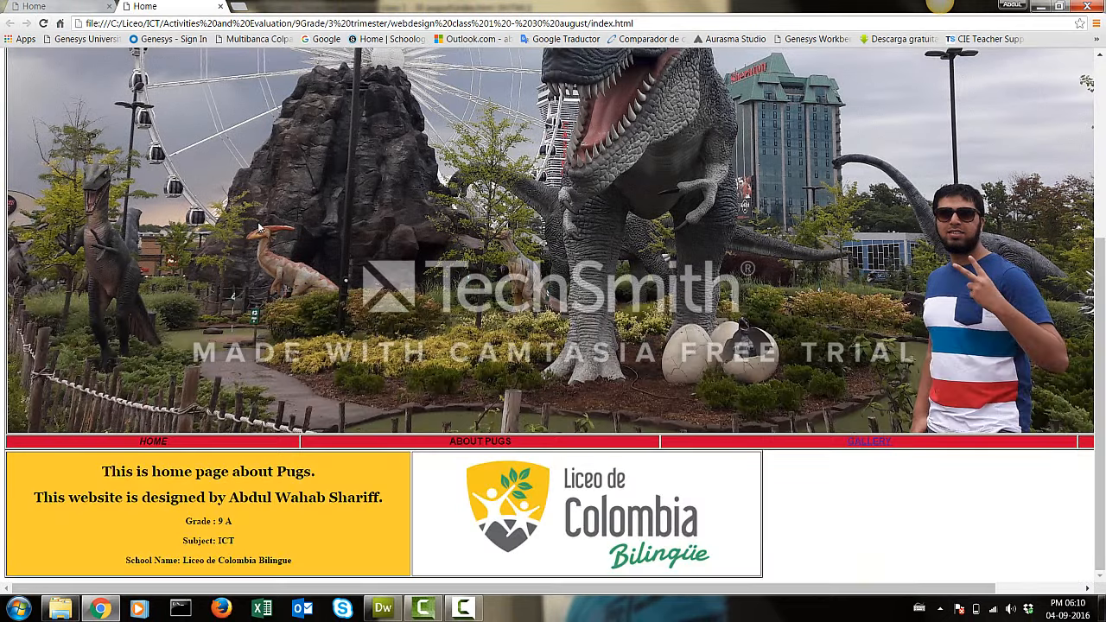
scroll(257, 226, "up", 5)
scroll(258, 226, "down", 5)
scroll(258, 227, "up", 5)
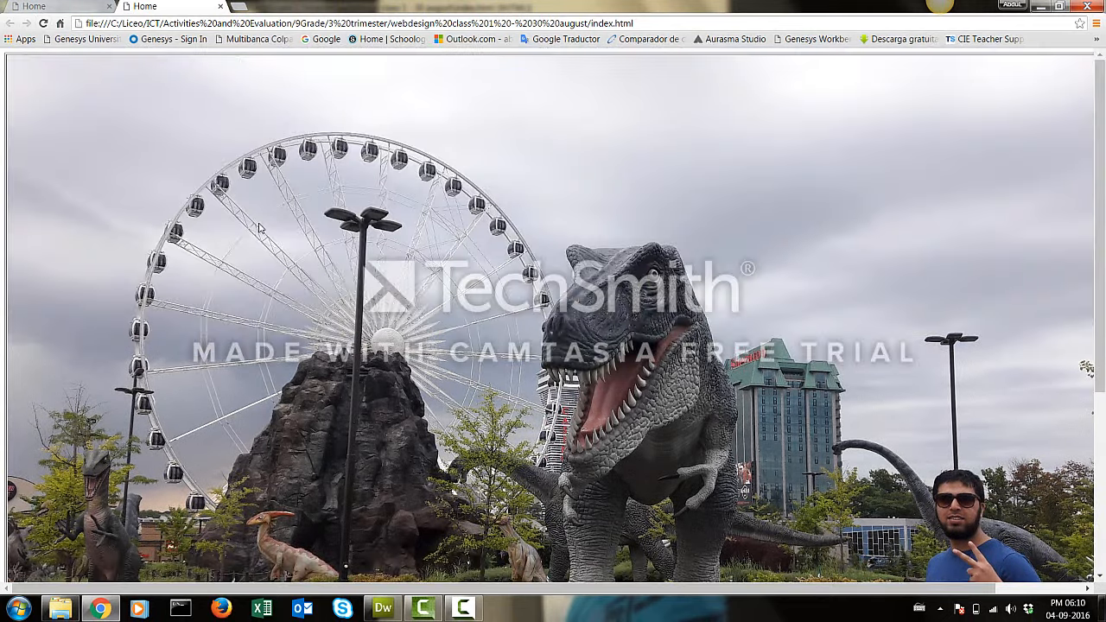
Return to Dreamweaver and resize the header image of index.html to 1200 wide and 500 high.
key("alt+Tab")
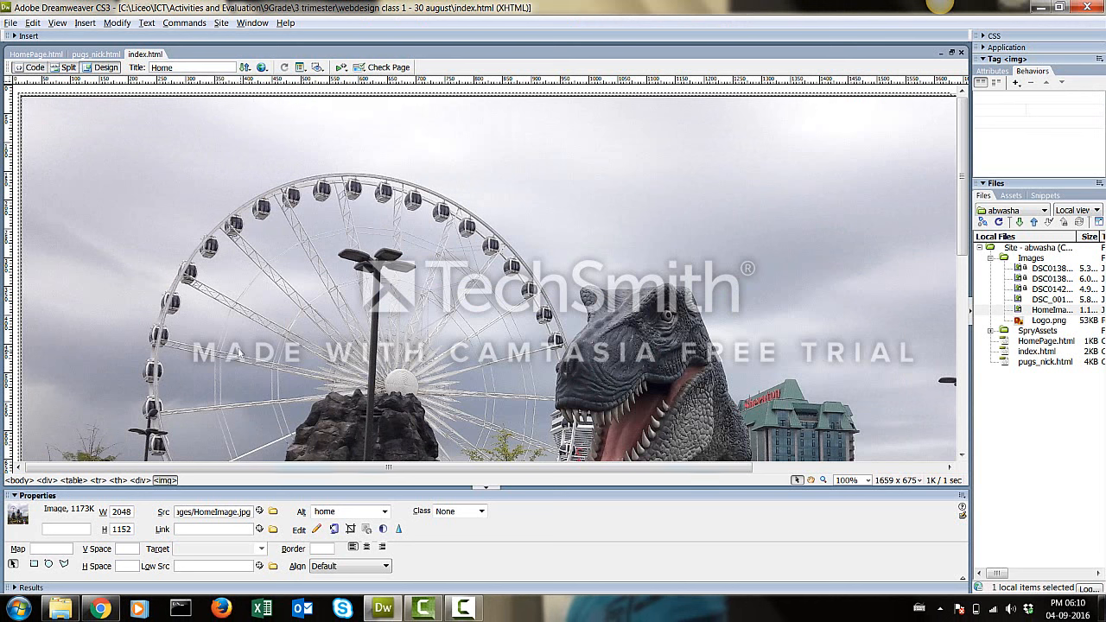
double_click(121, 513)
type("1200")
key("Tab")
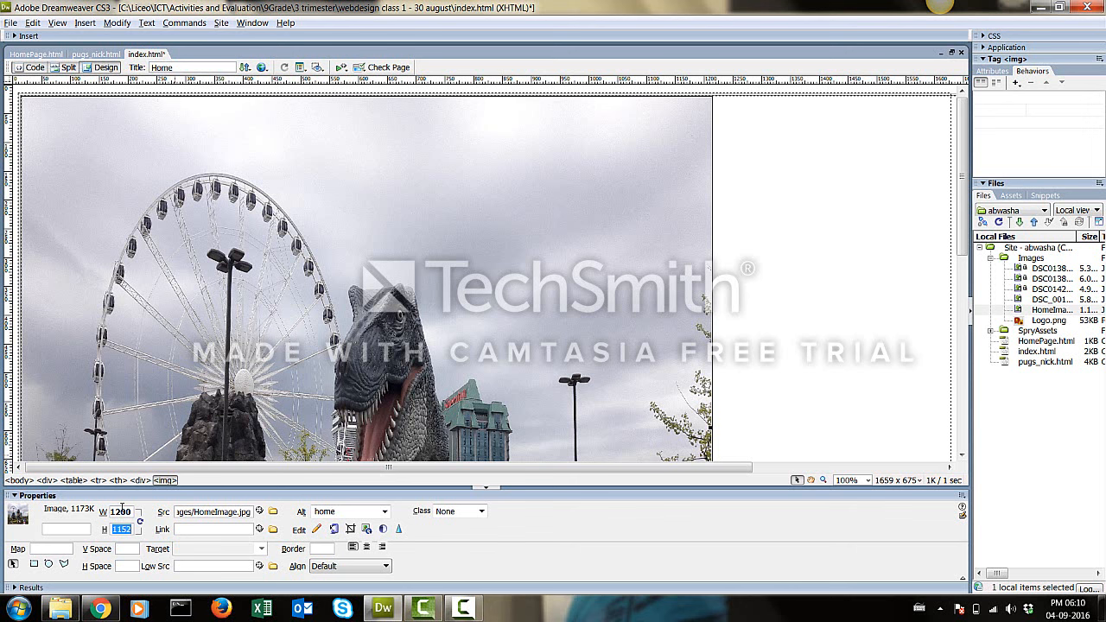
type("50")
key("Return")
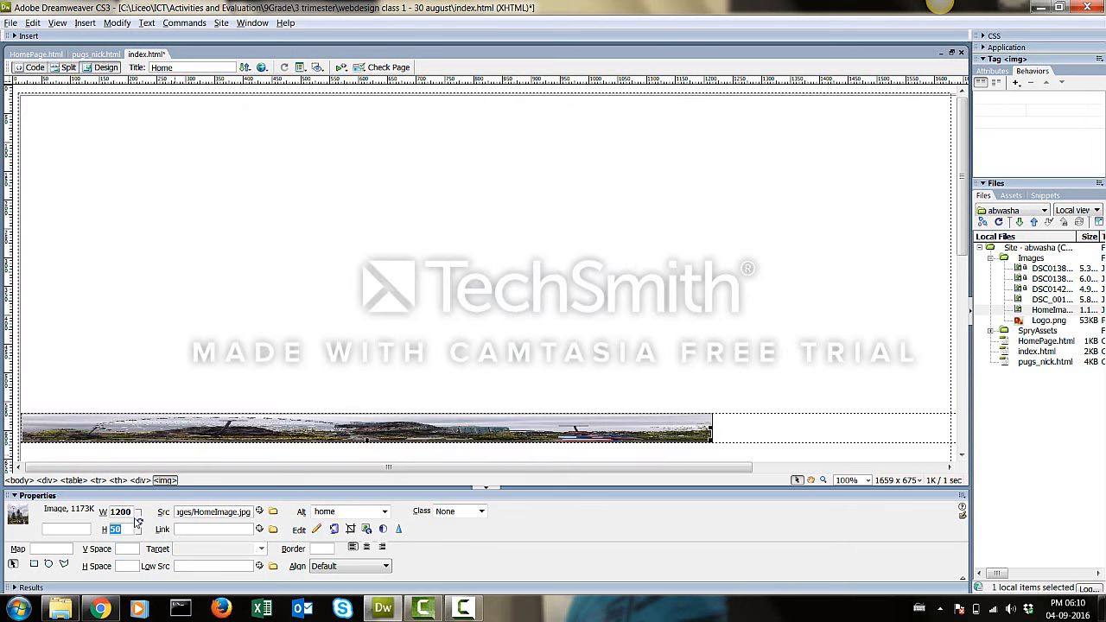
type("500")
key("Return")
Reload index.html in Chrome, compare it with HomePage.html and close the index.html page.
key("alt+Tab")
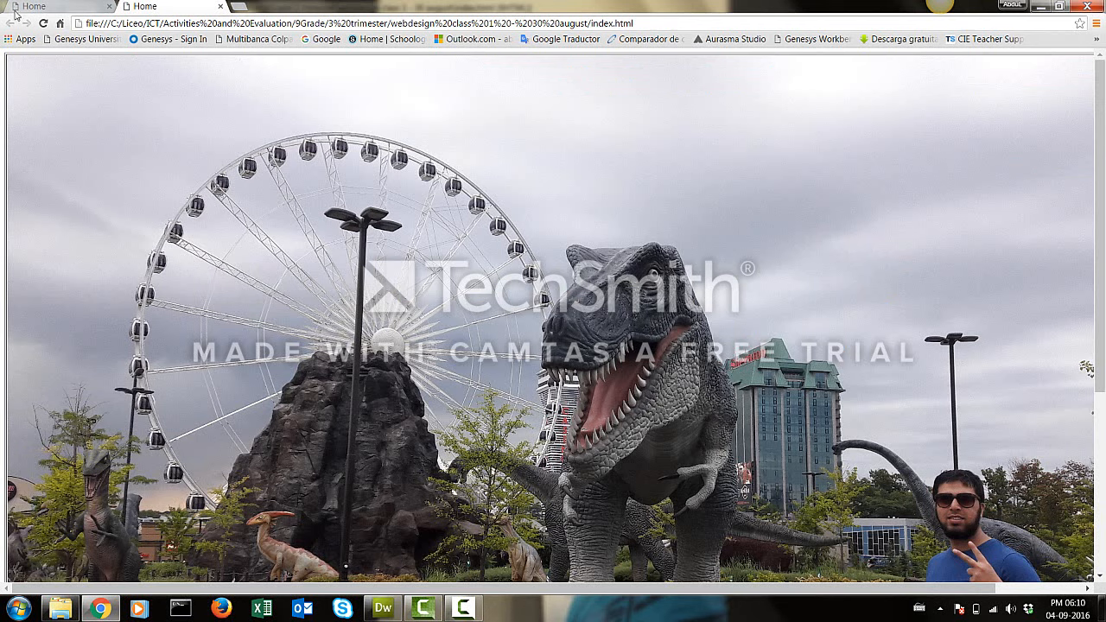
left_click(43, 22)
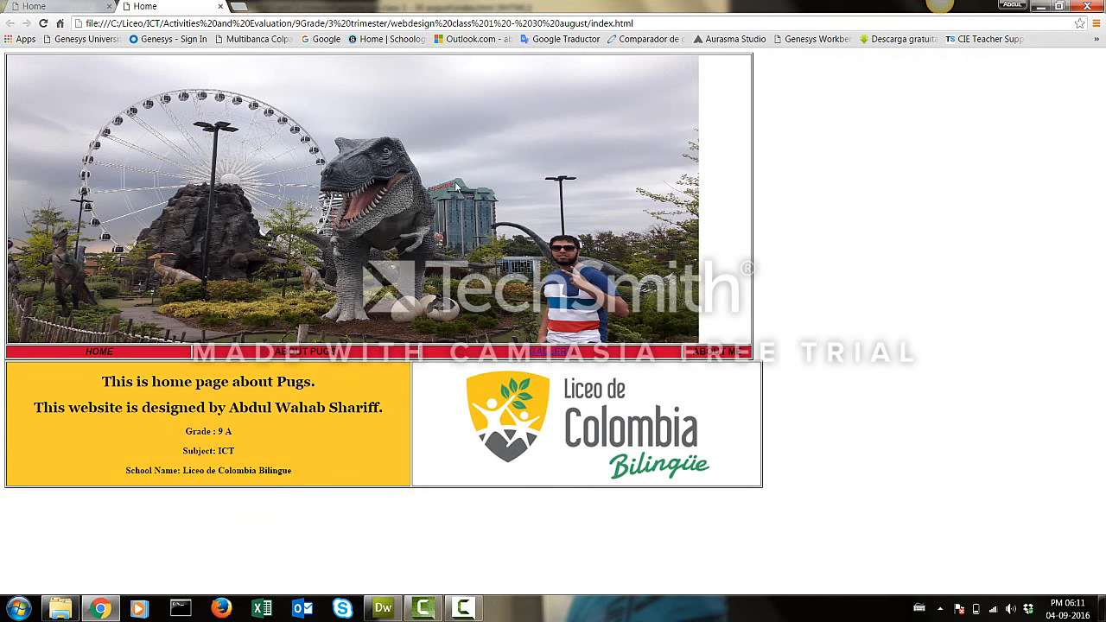
left_click(76, 6)
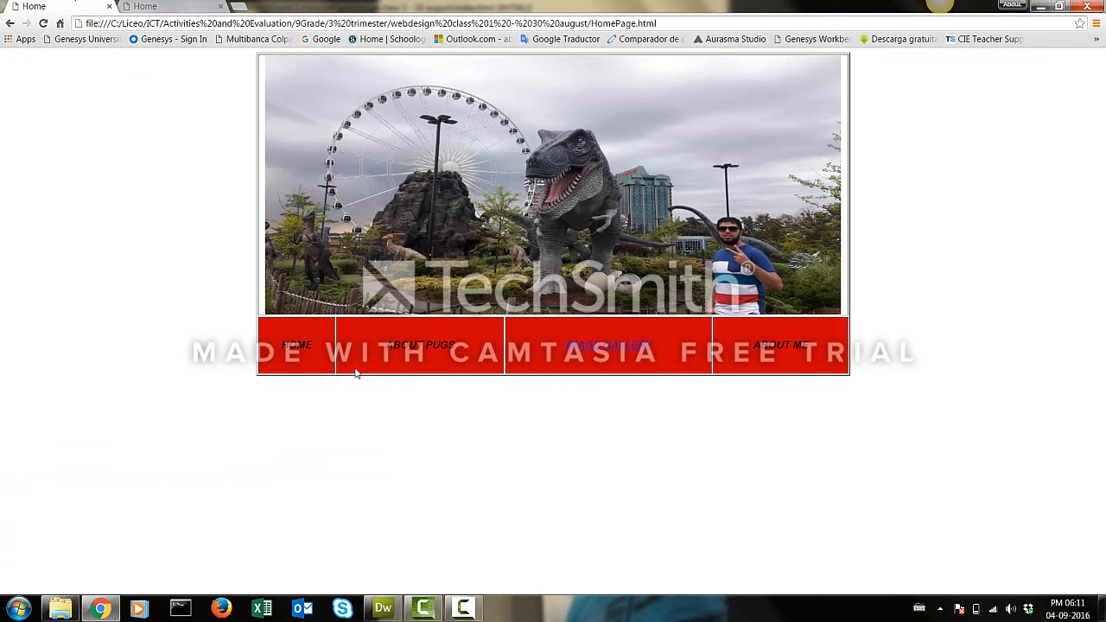
left_click(162, 6)
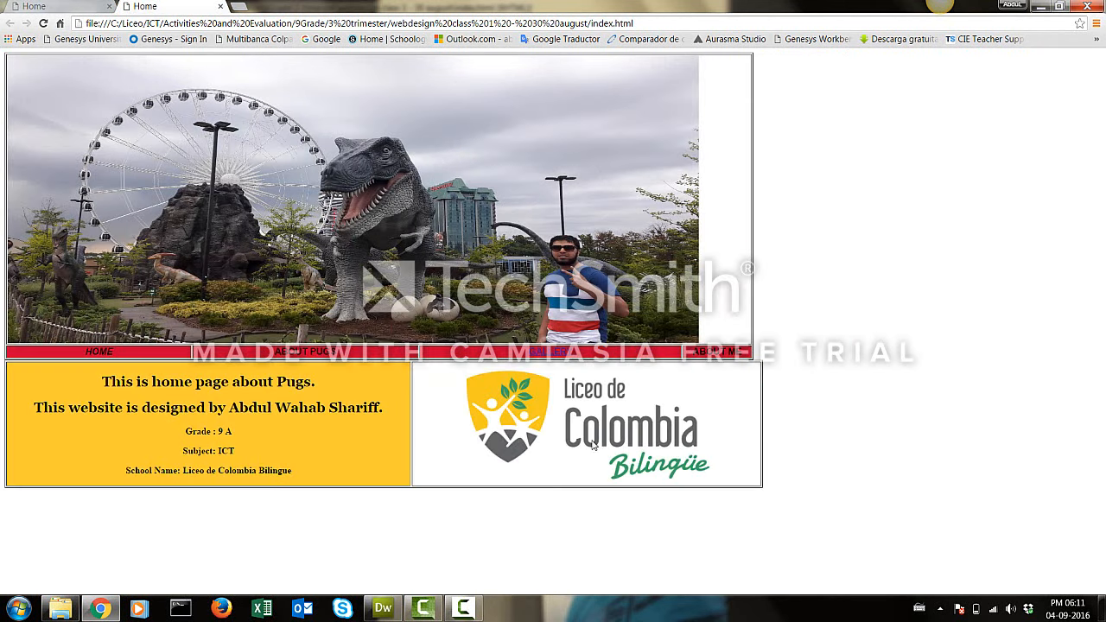
left_click(221, 7)
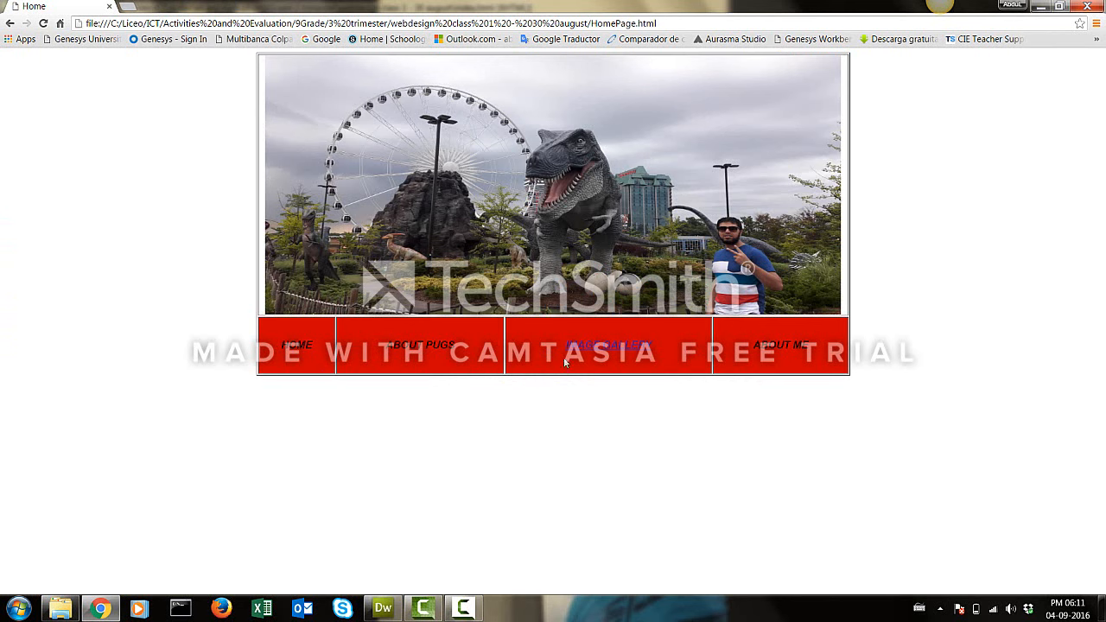
Test the links between HomePage.html and the gallery page in both directions.
left_click(609, 354)
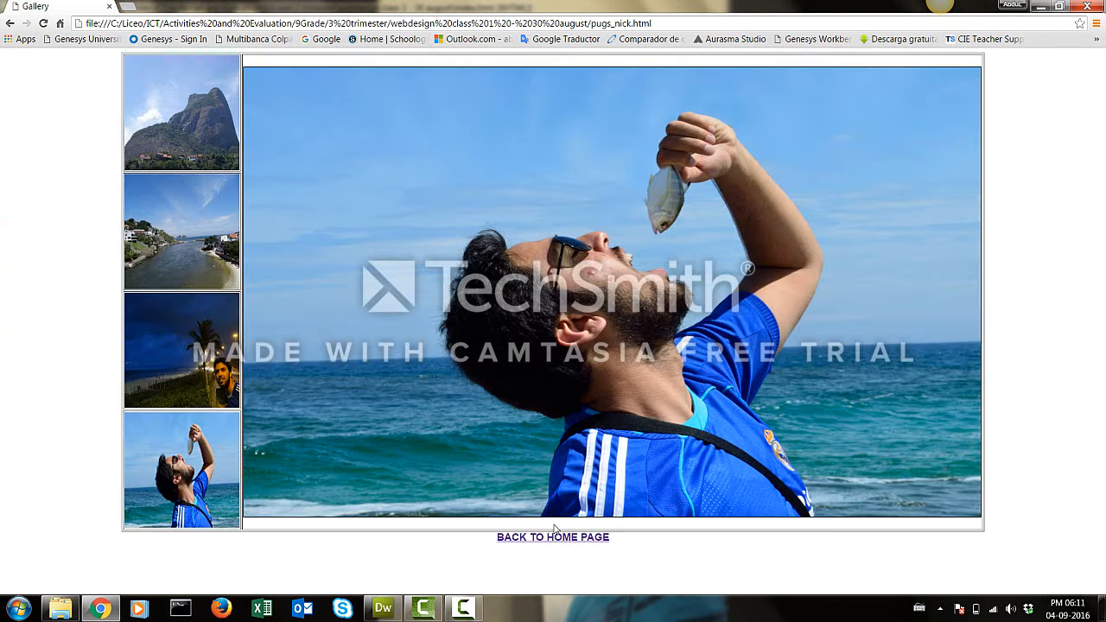
left_click(554, 538)
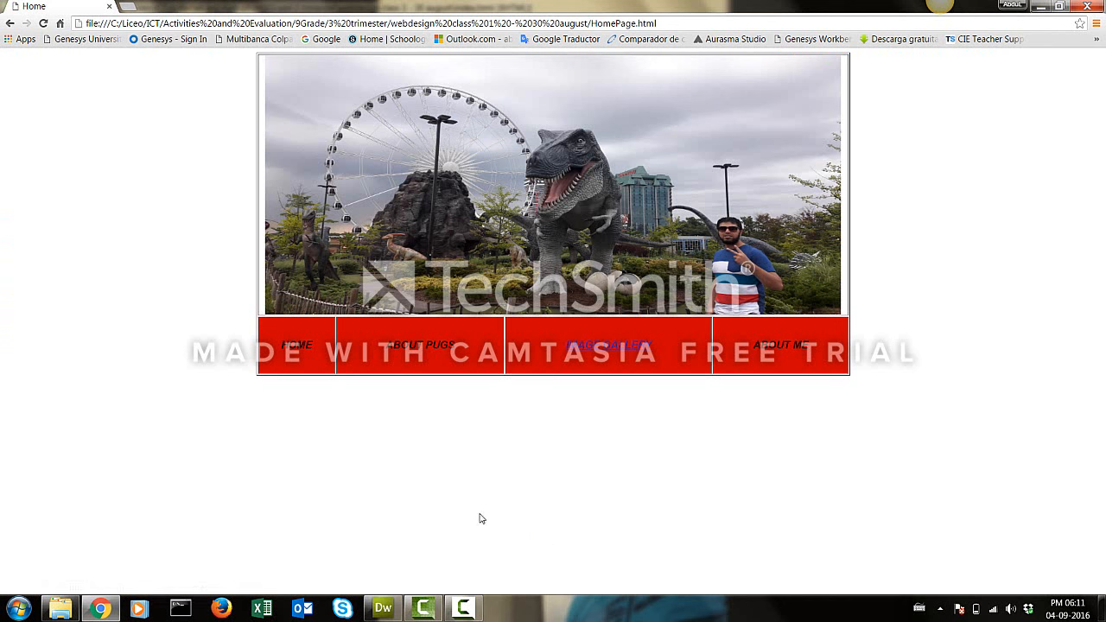
left_click(463, 609)
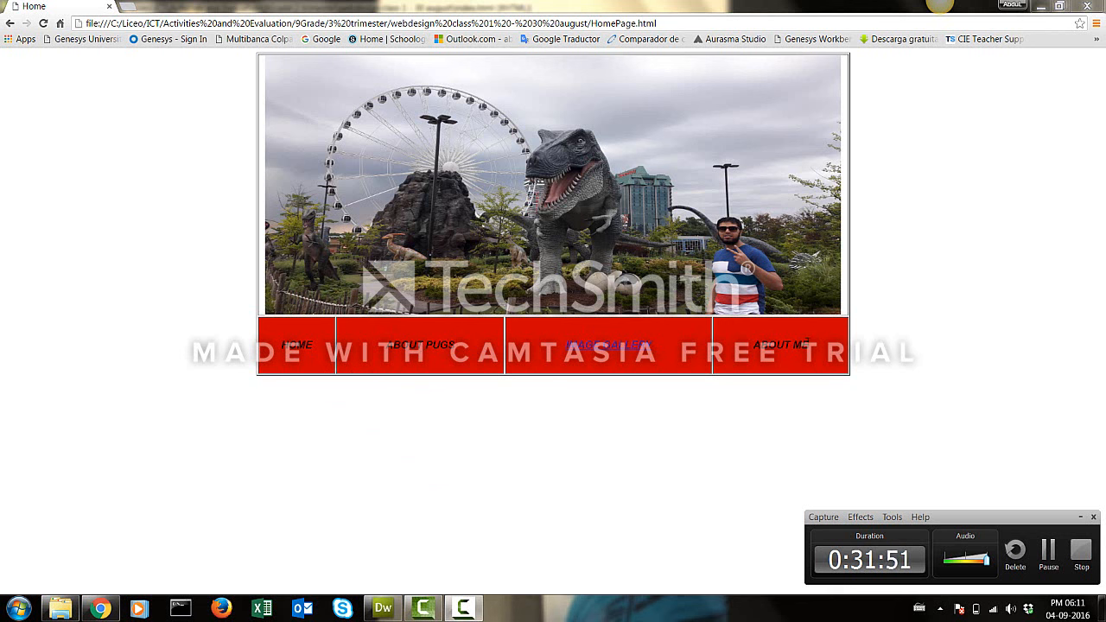
left_click_drag(809, 344, 746, 344)
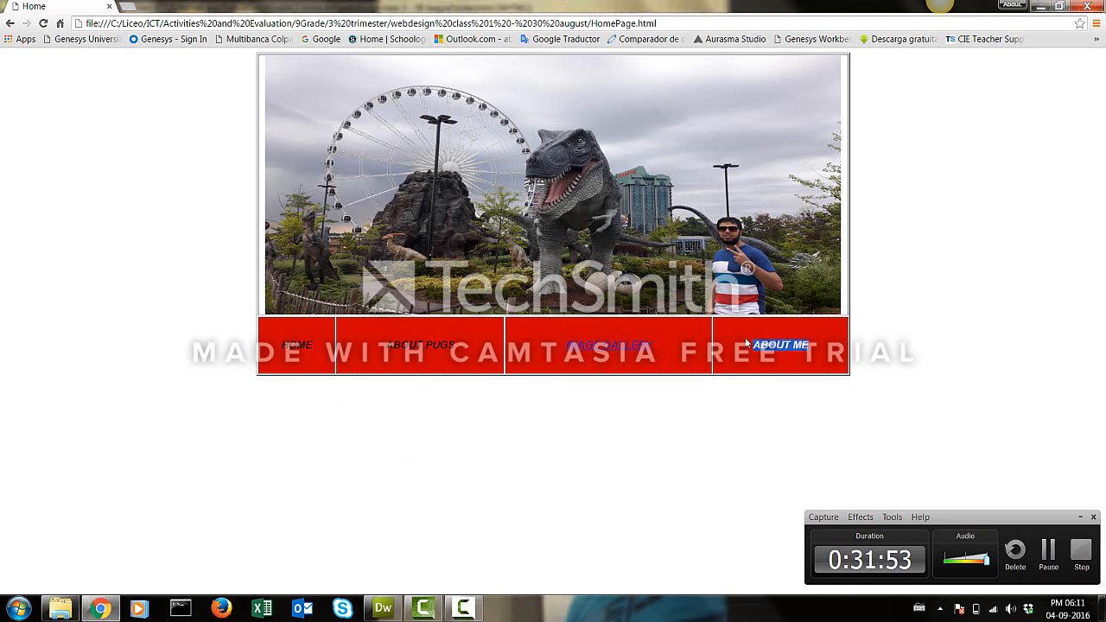